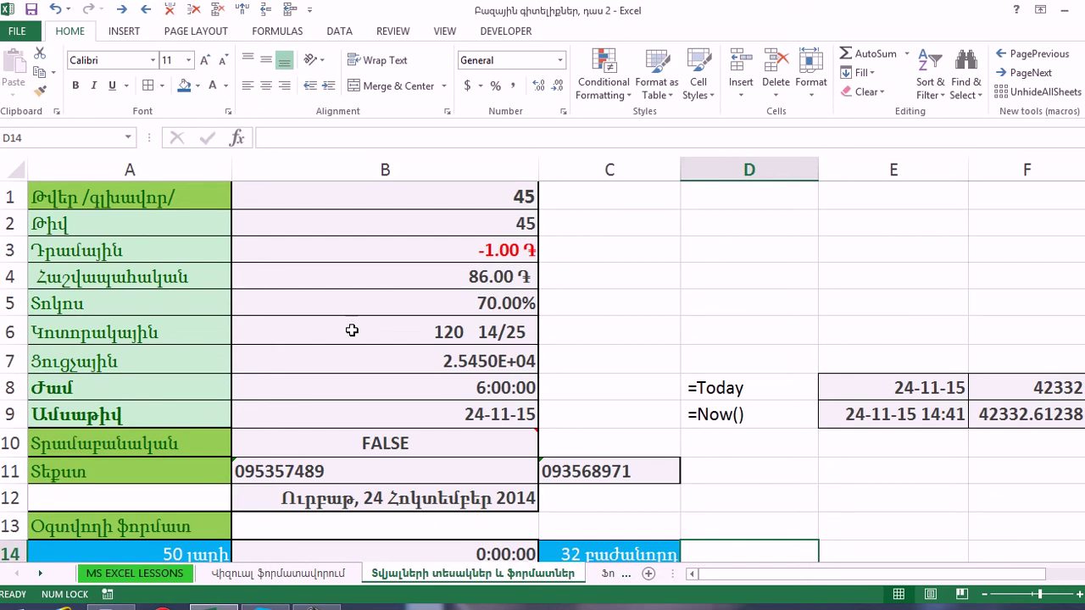
# Select B1 and browse the number format list without changing anything.
pyautogui.click(135, 205)
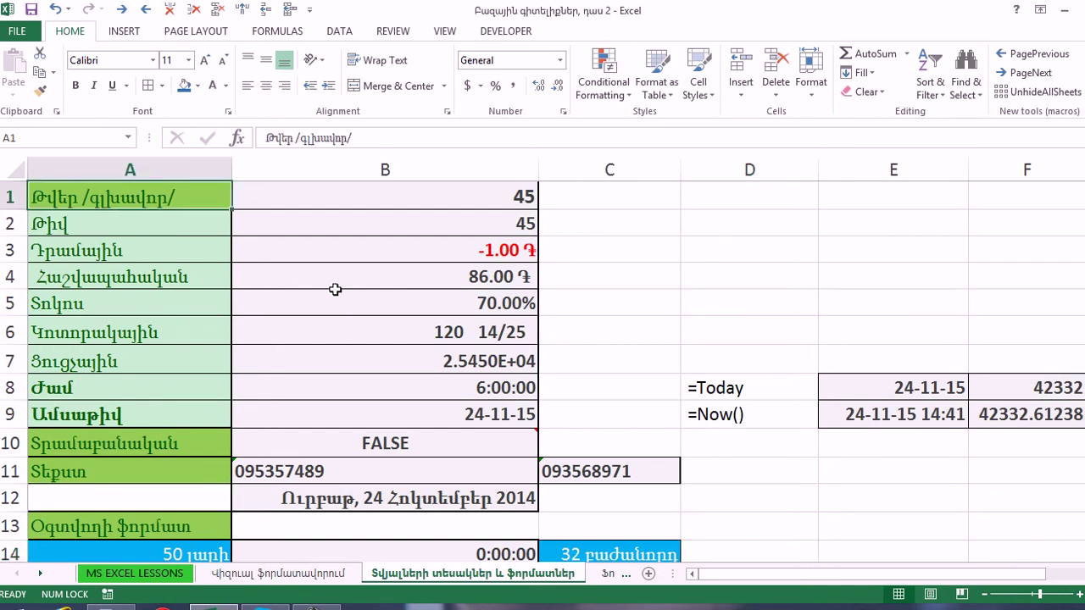
pyautogui.click(363, 201)
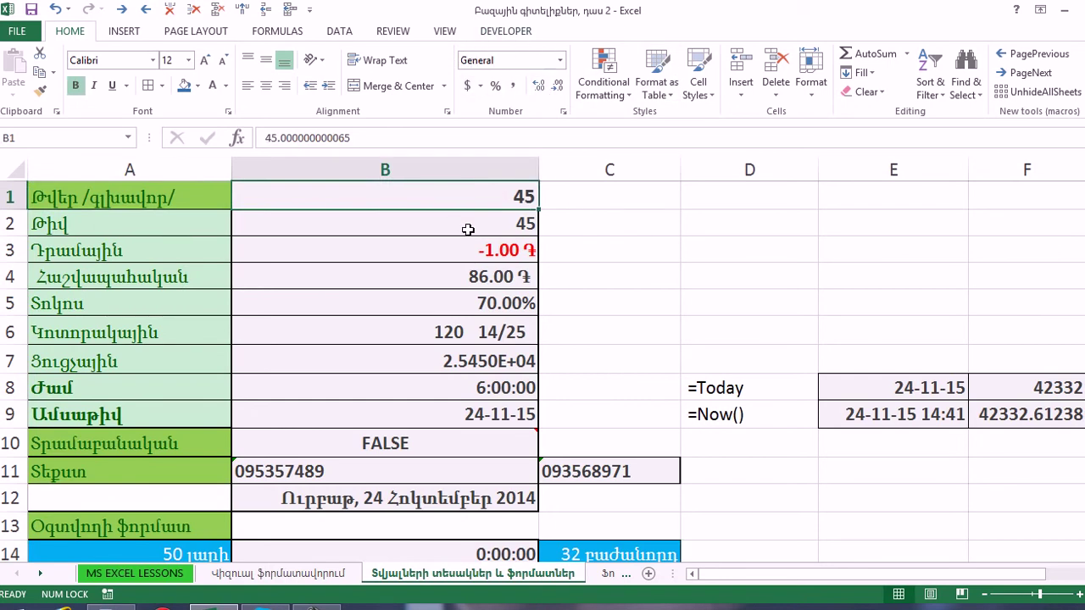
pyautogui.click(560, 60)
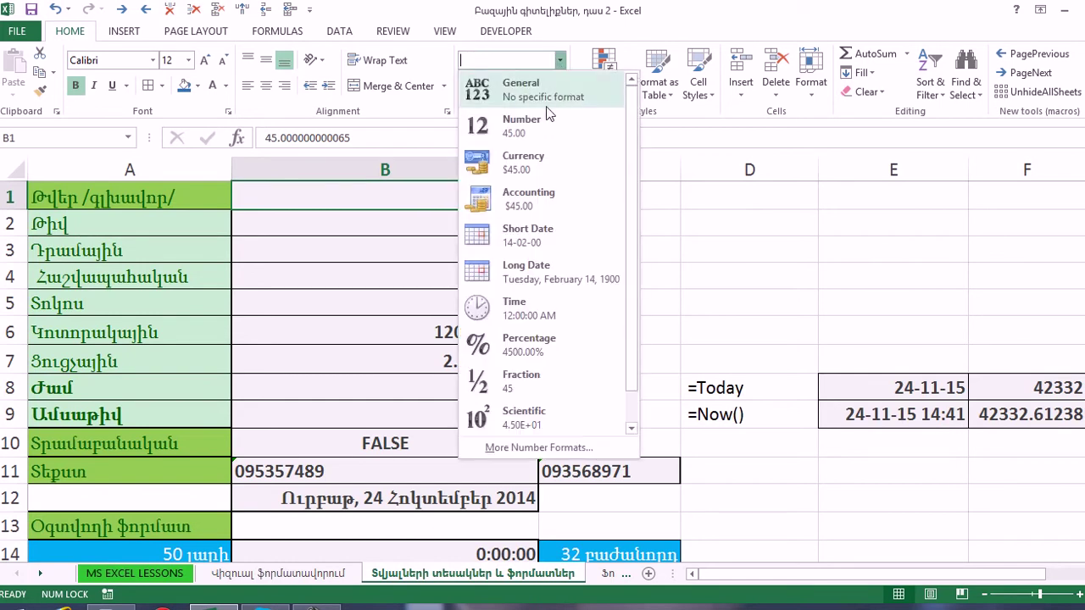
pyautogui.click(573, 14)
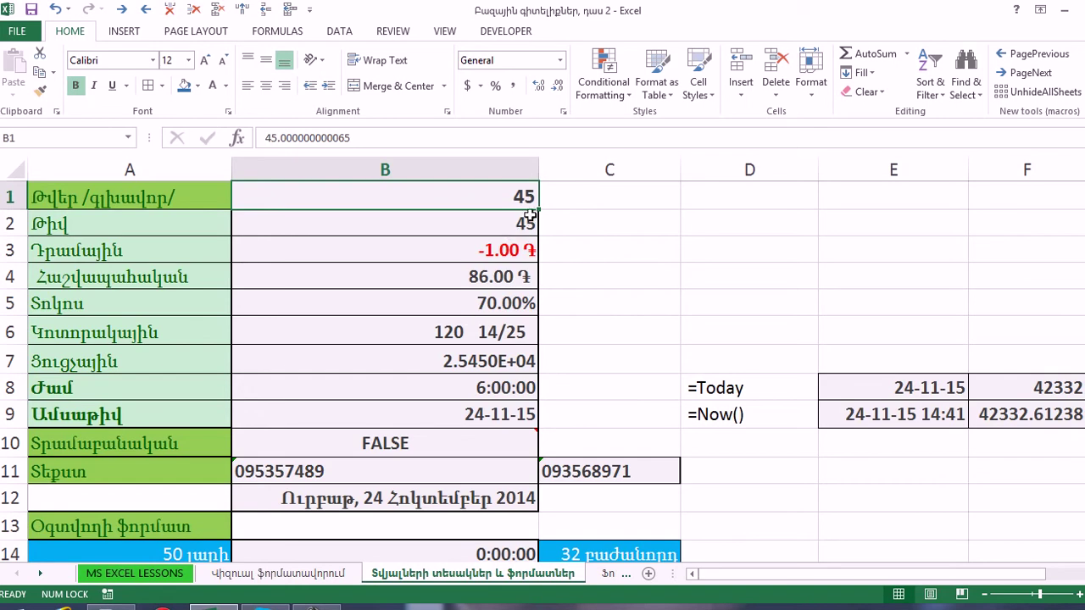
# Apply the Number format to B1 and reveal extra decimal places.
pyautogui.click(557, 92)
pyautogui.click(557, 91)
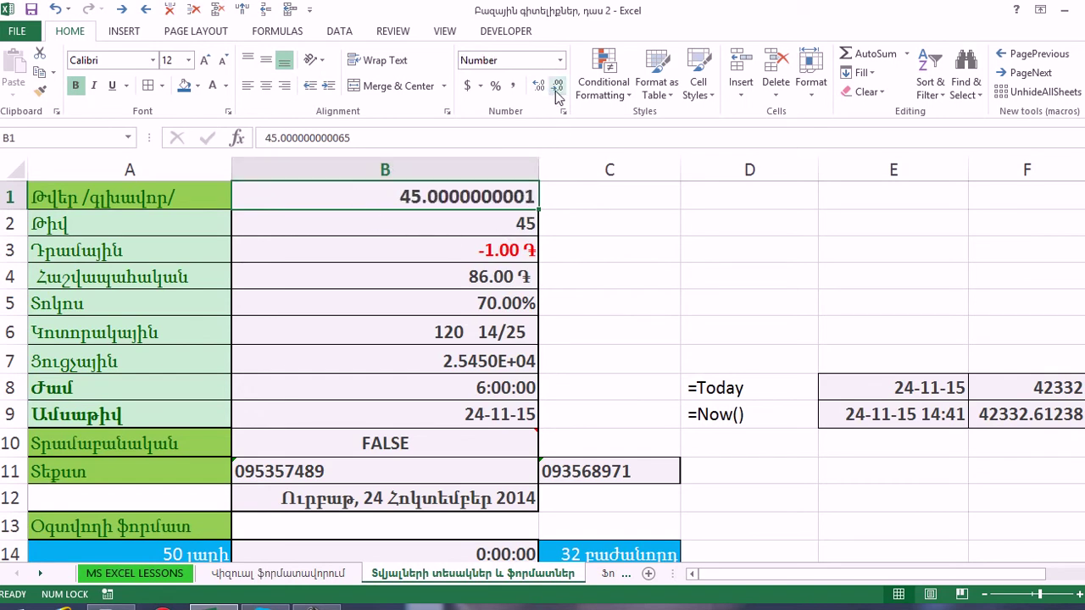
pyautogui.click(542, 93)
pyautogui.click(542, 94)
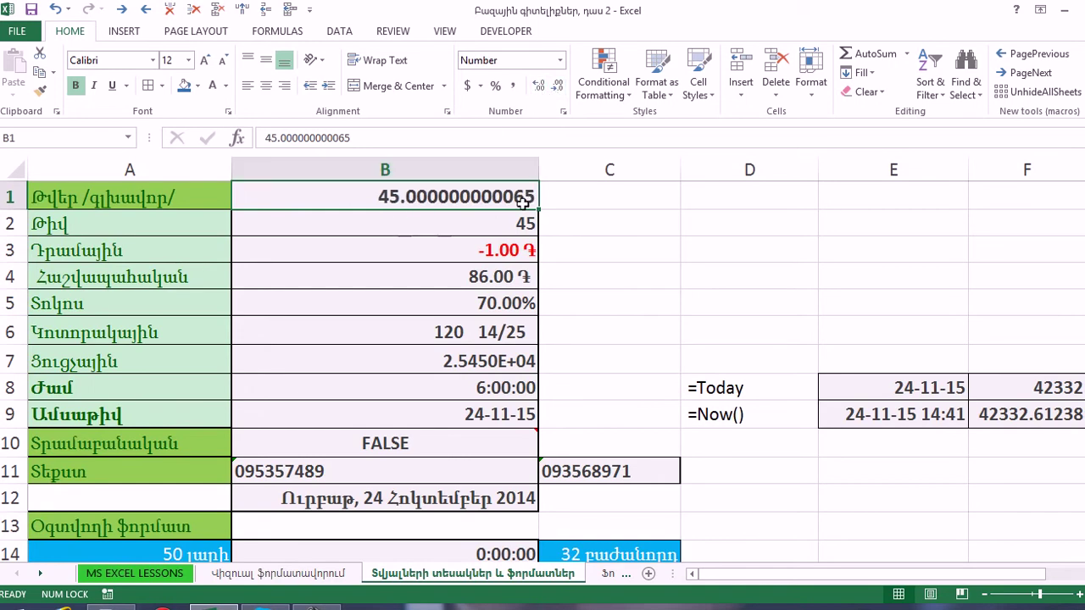
# Reduce B1's decimal places until it displays 45 again.
pyautogui.click(558, 88)
pyautogui.click(557, 88)
pyautogui.click(557, 89)
pyautogui.click(558, 88)
pyautogui.click(558, 88)
pyautogui.click(558, 88)
pyautogui.click(558, 88)
pyautogui.click(558, 88)
pyautogui.click(557, 88)
pyautogui.click(558, 88)
pyautogui.click(558, 88)
pyautogui.click(557, 88)
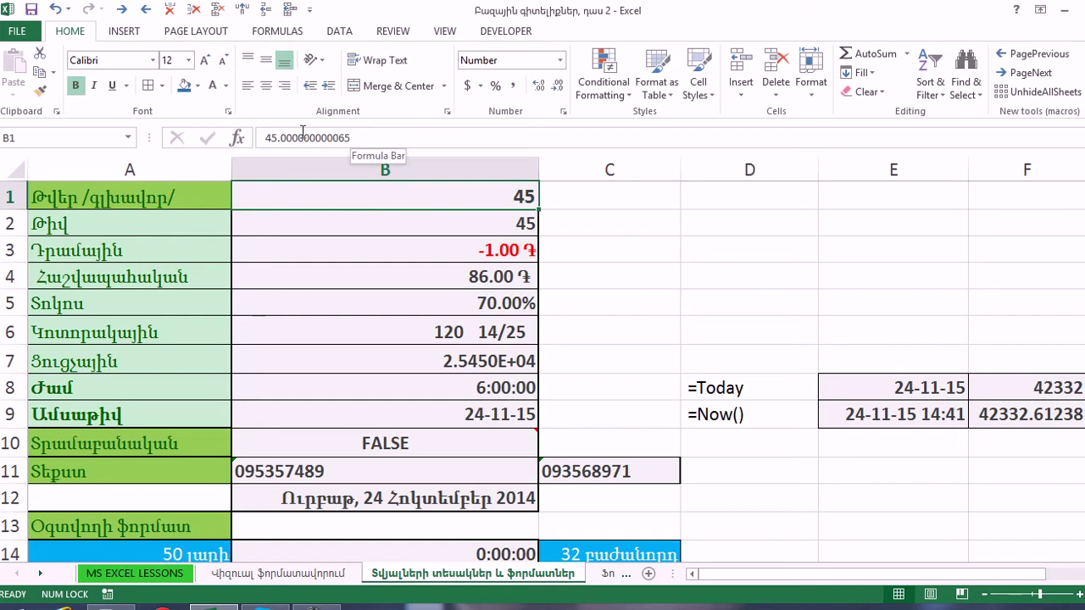
# Set B1 back to the General format, then select the currency value in B3.
pyautogui.click(462, 226)
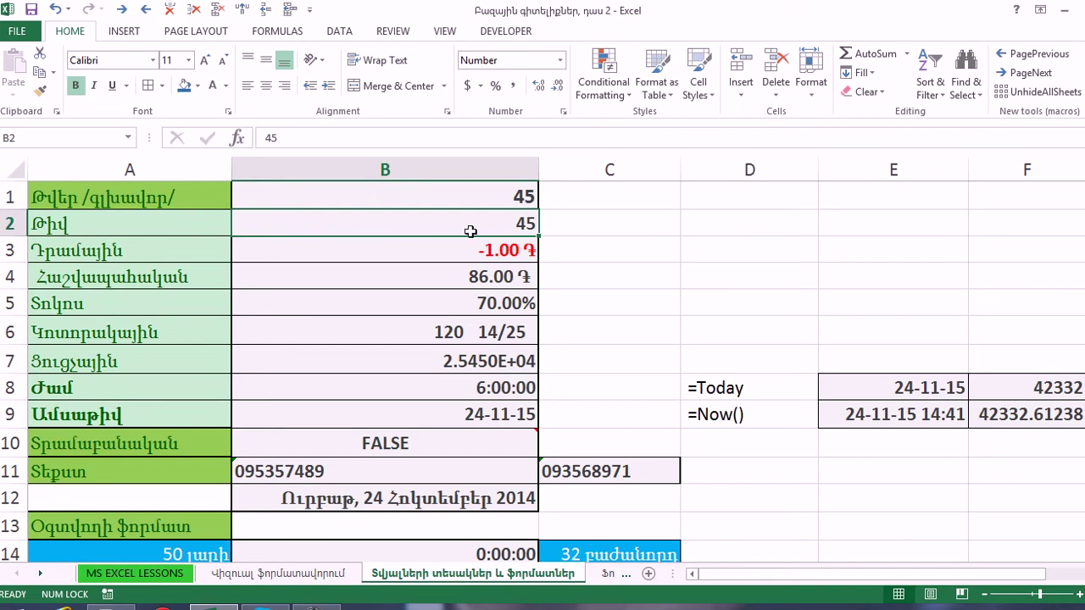
pyautogui.click(383, 196)
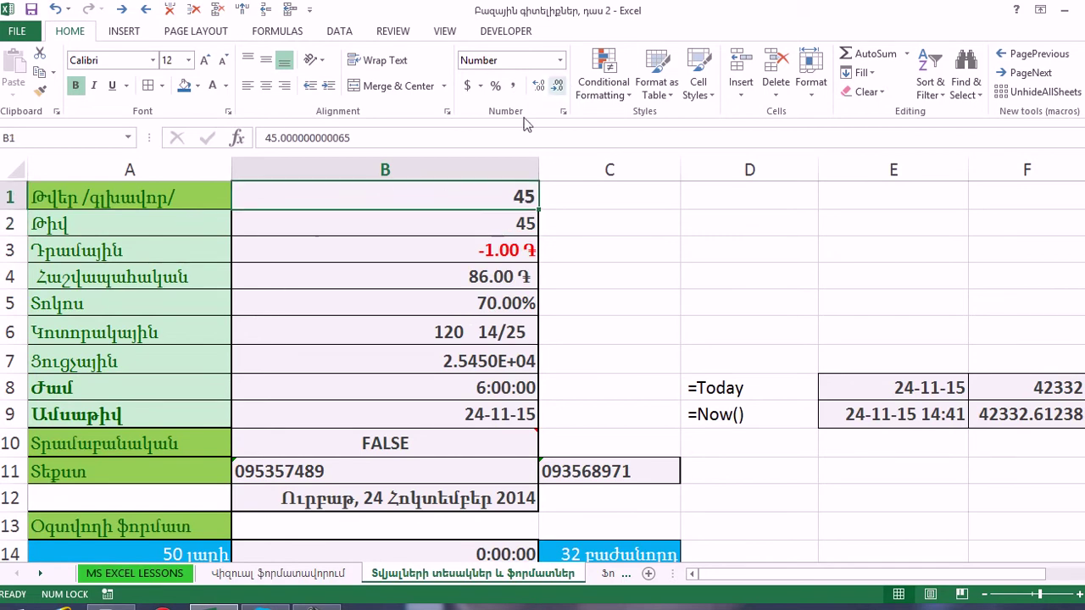
pyautogui.click(559, 60)
pyautogui.click(546, 95)
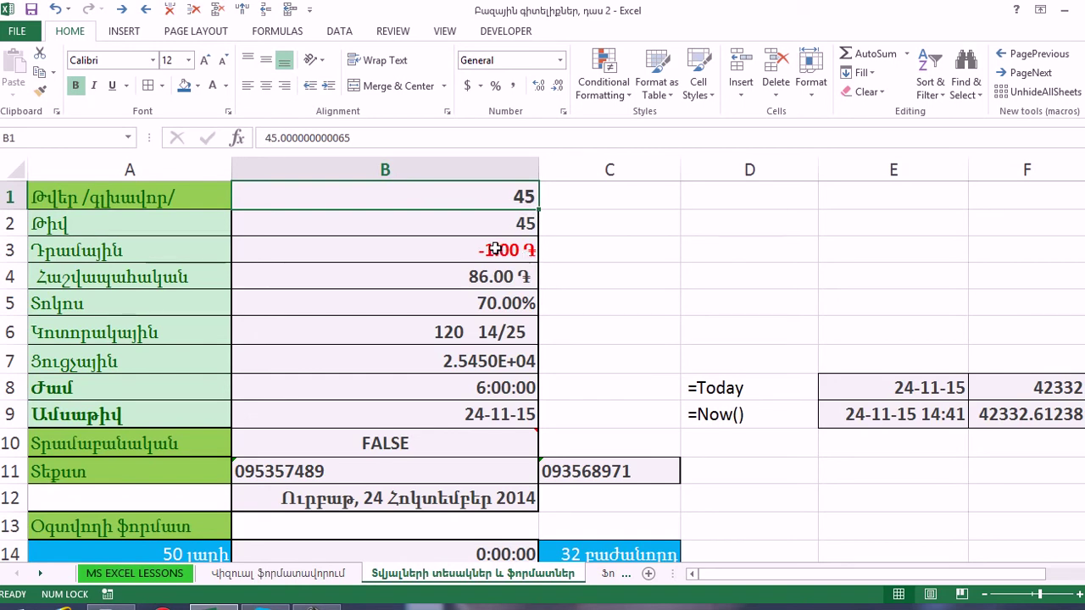
pyautogui.click(384, 258)
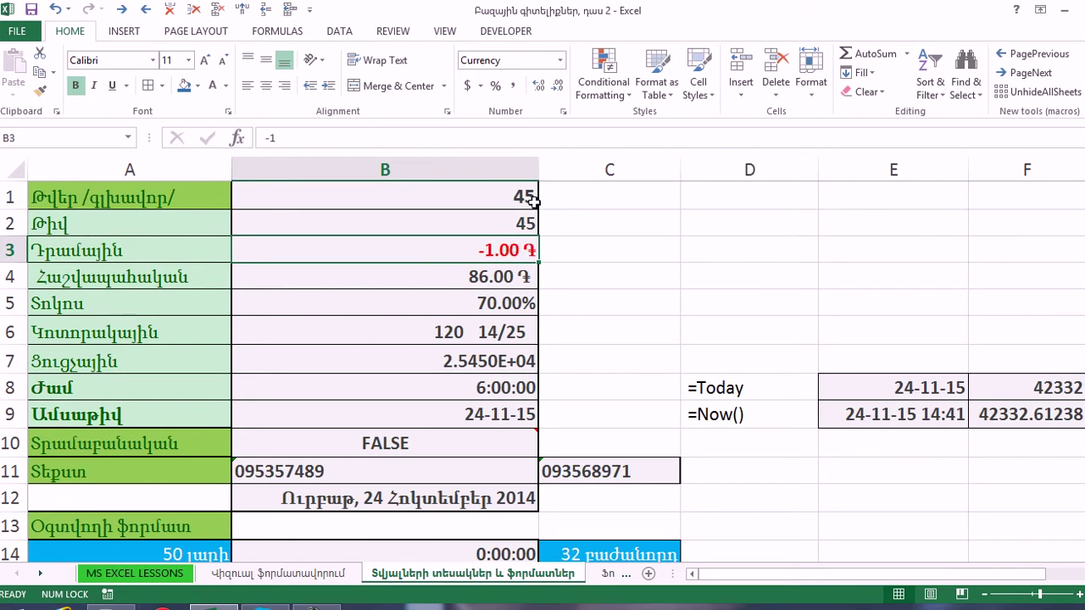
# Open and close Format Cells for B3 via More Number Formats and the Number group launcher.
pyautogui.click(560, 61)
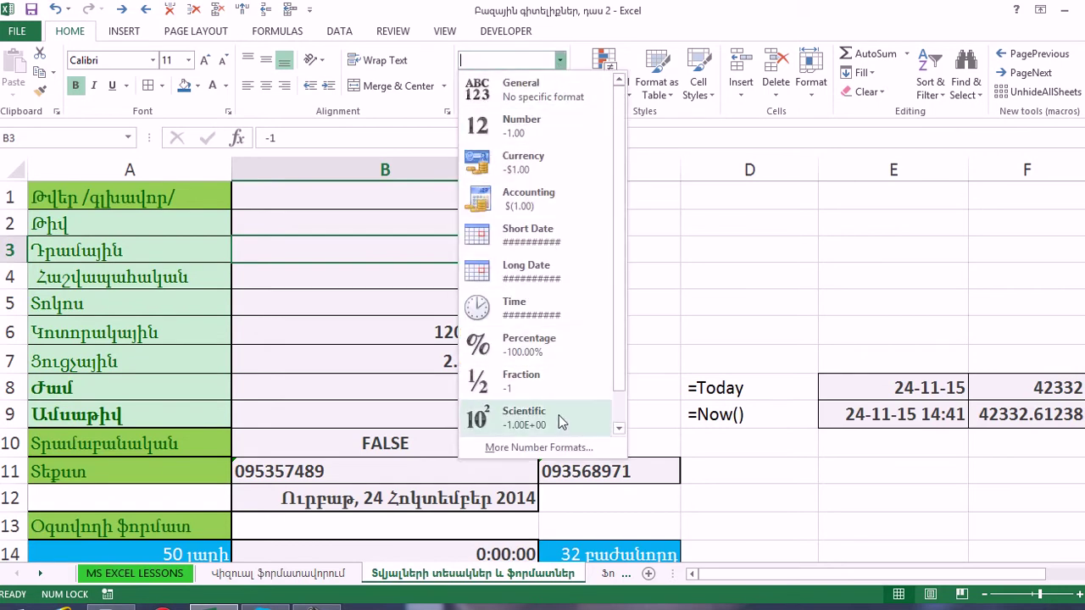
pyautogui.click(561, 447)
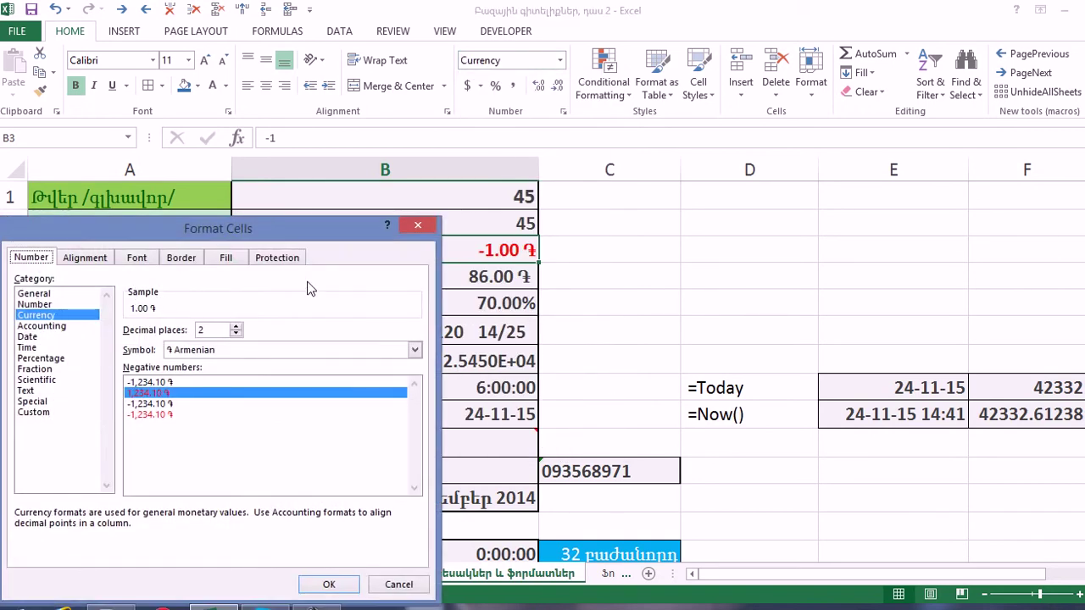
pyautogui.click(418, 225)
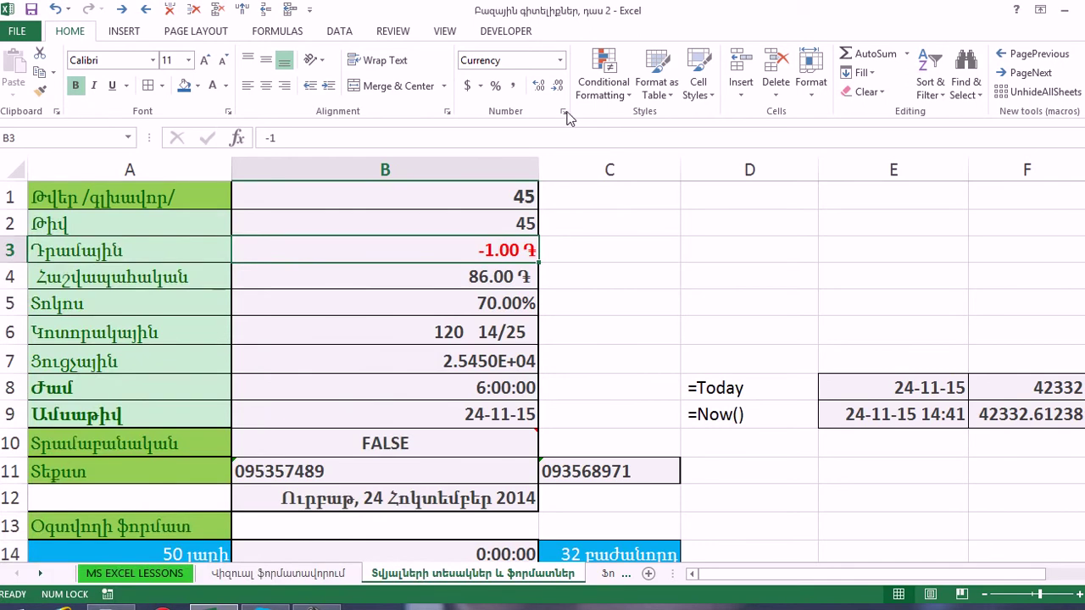
pyautogui.click(564, 112)
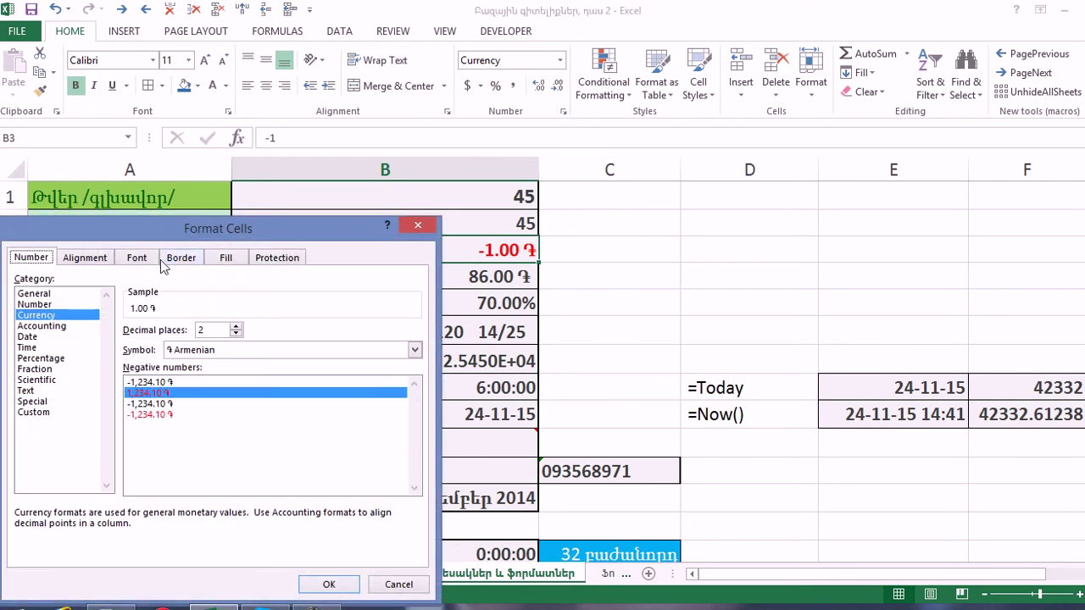
pyautogui.click(418, 224)
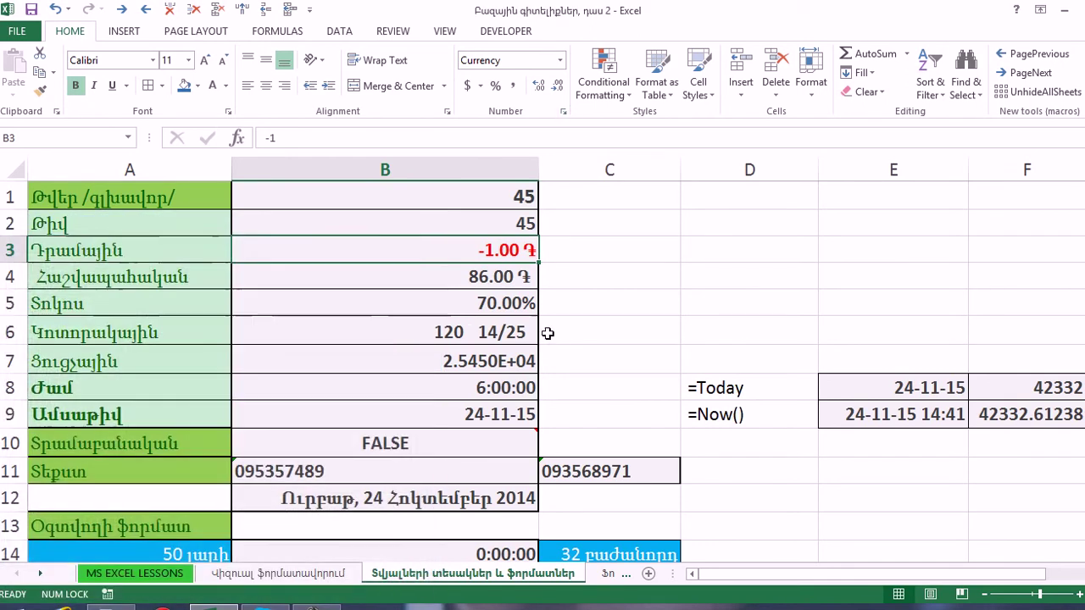
# Open Format Cells for B3 from the right-click menu, then again with Ctrl+1.
pyautogui.rightClick(476, 253)
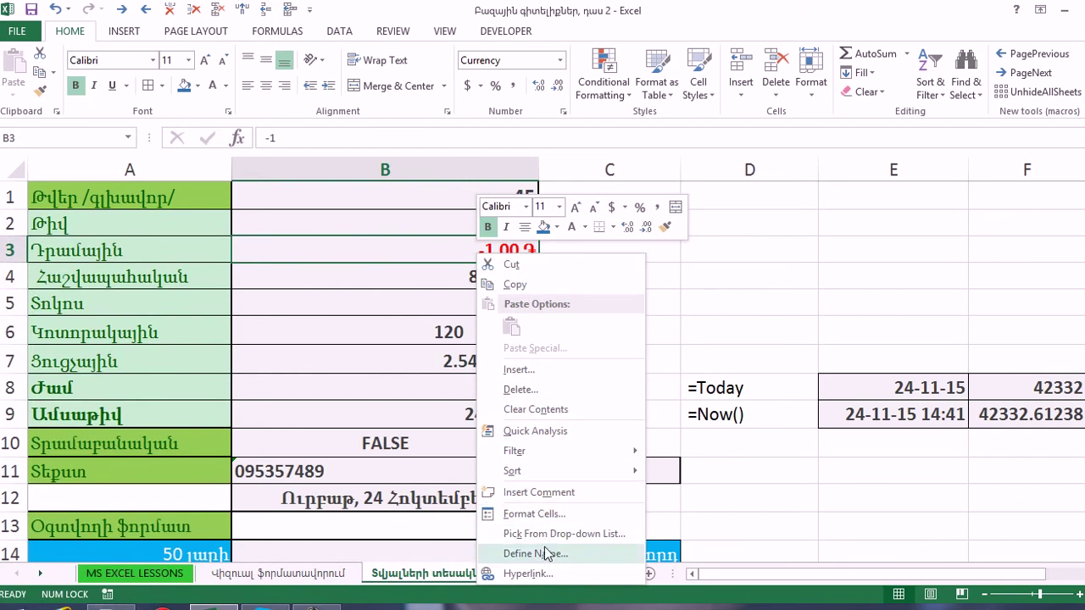
pyautogui.click(549, 517)
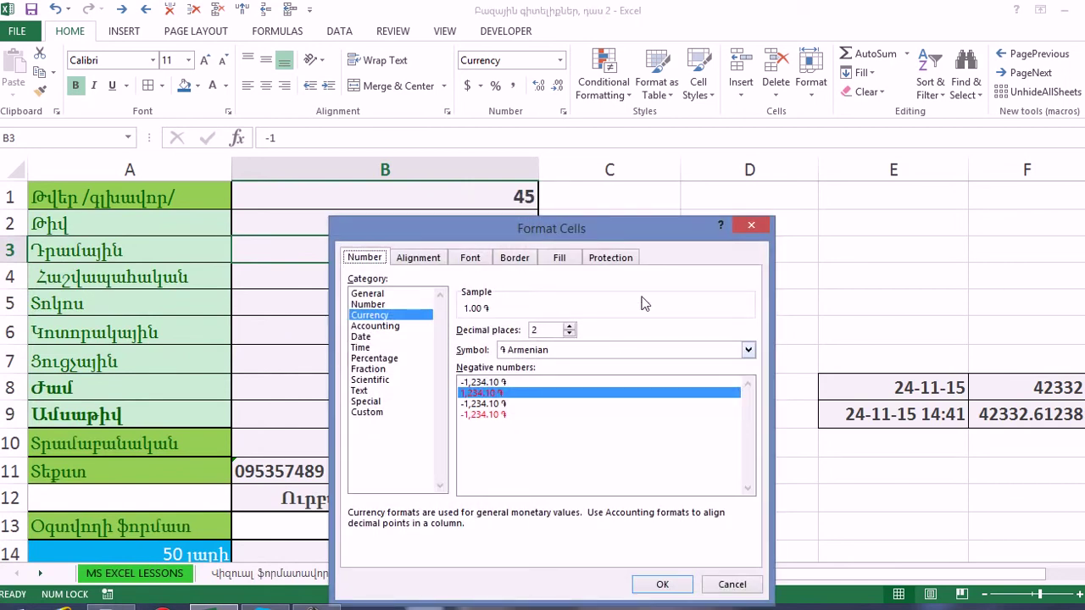
pyautogui.click(751, 224)
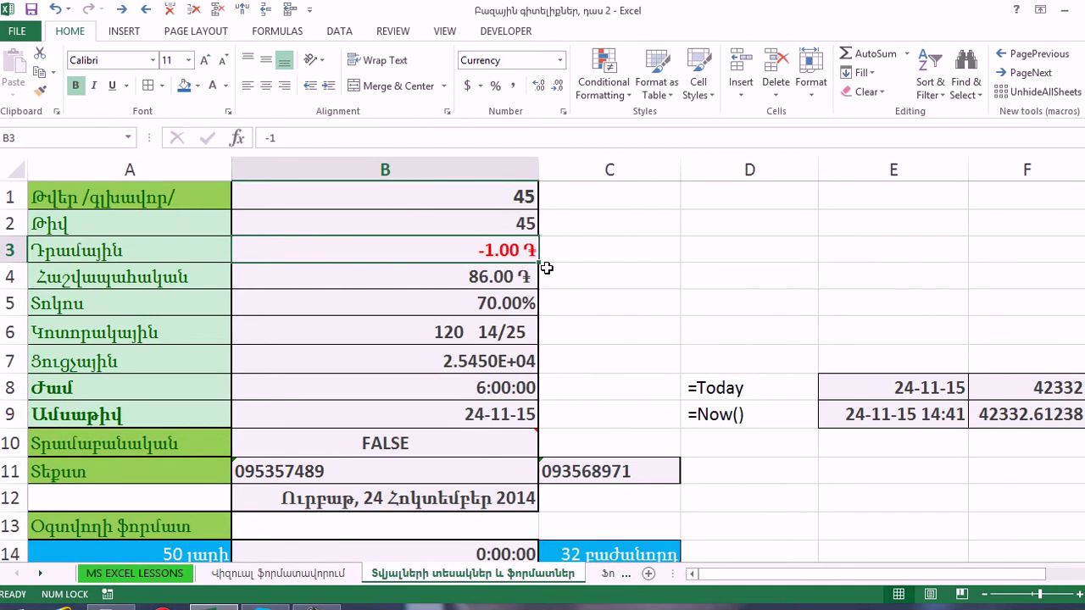
pyautogui.hotkey('ctrl', '1')
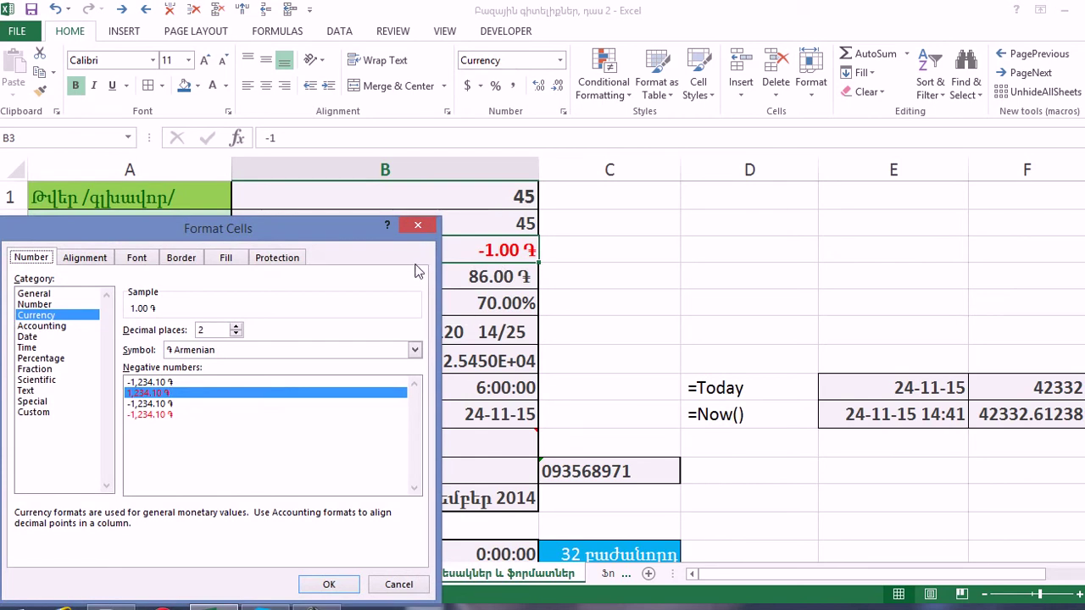
# Set B3's currency symbol to ₽ Russian with 2 decimal places.
pyautogui.moveTo(357, 229)
pyautogui.mouseDown()
pyautogui.moveTo(693, 225)
pyautogui.moveTo(959, 145)
pyautogui.mouseUp()
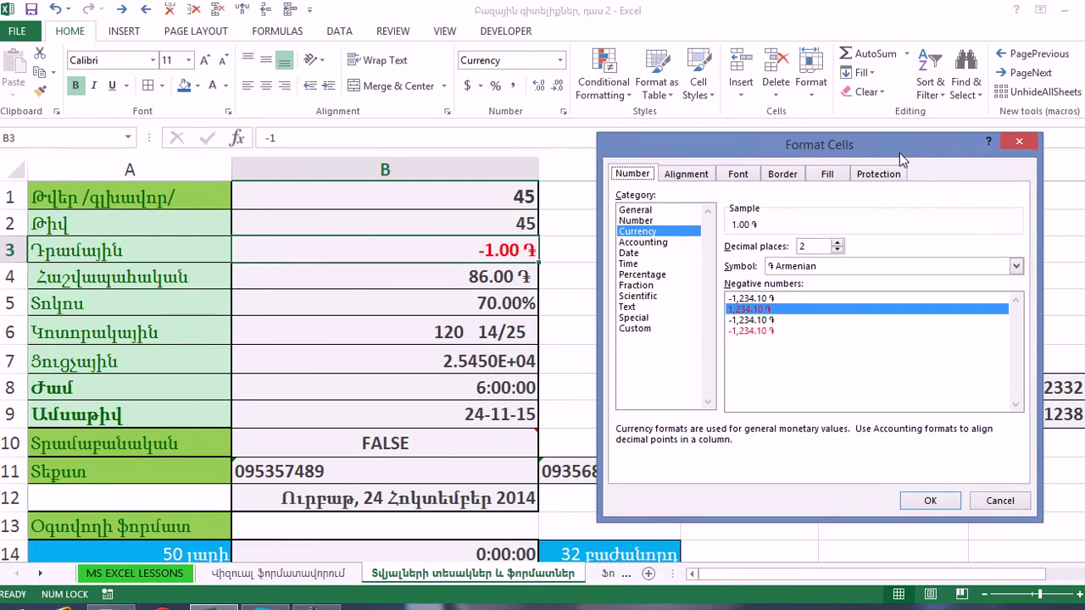
pyautogui.click(1015, 267)
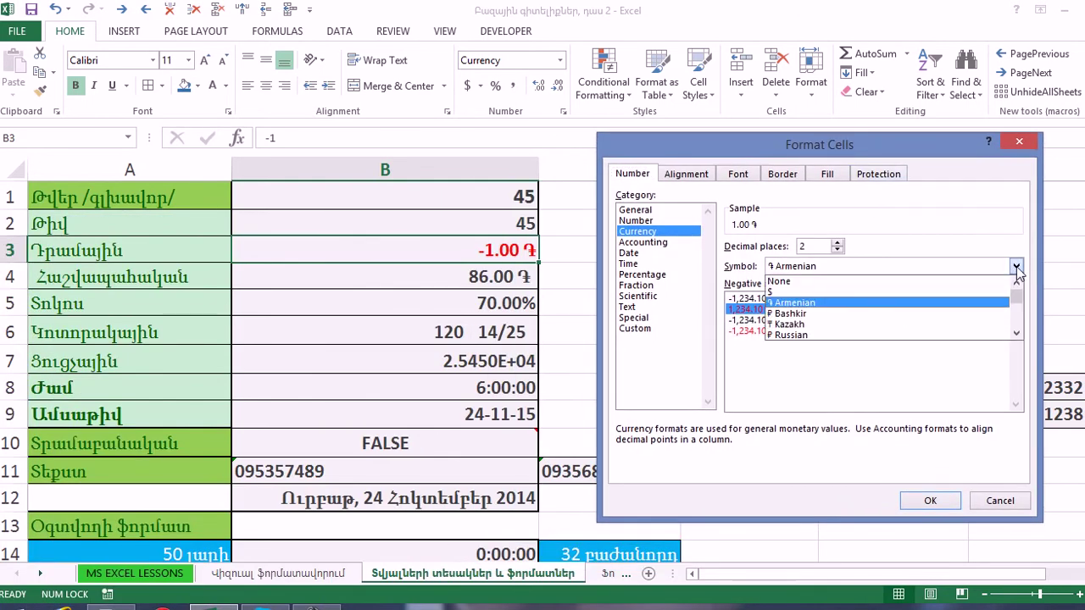
pyautogui.click(924, 336)
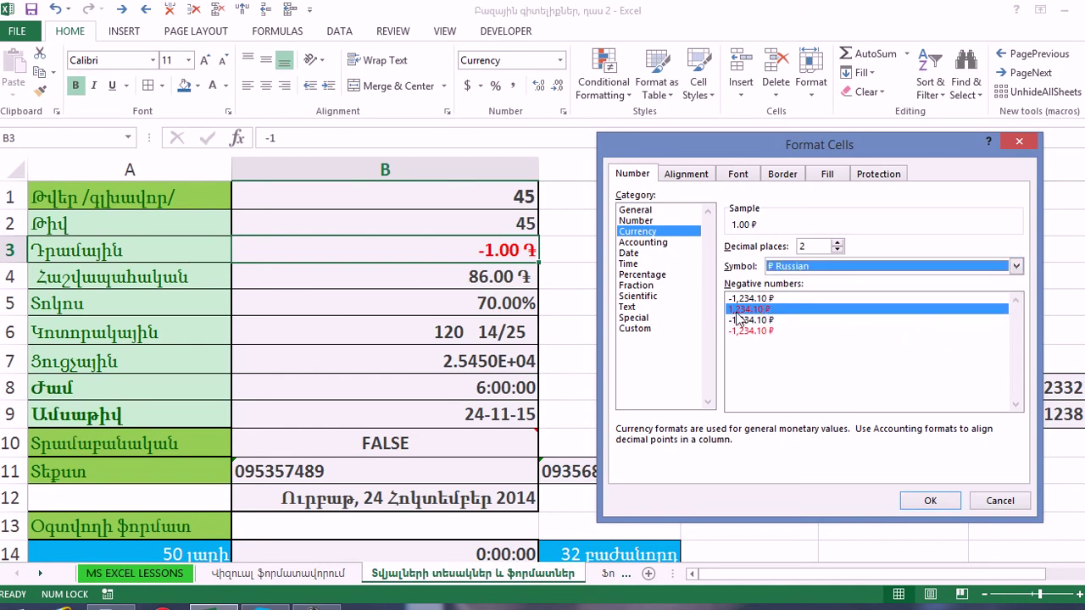
pyautogui.click(837, 244)
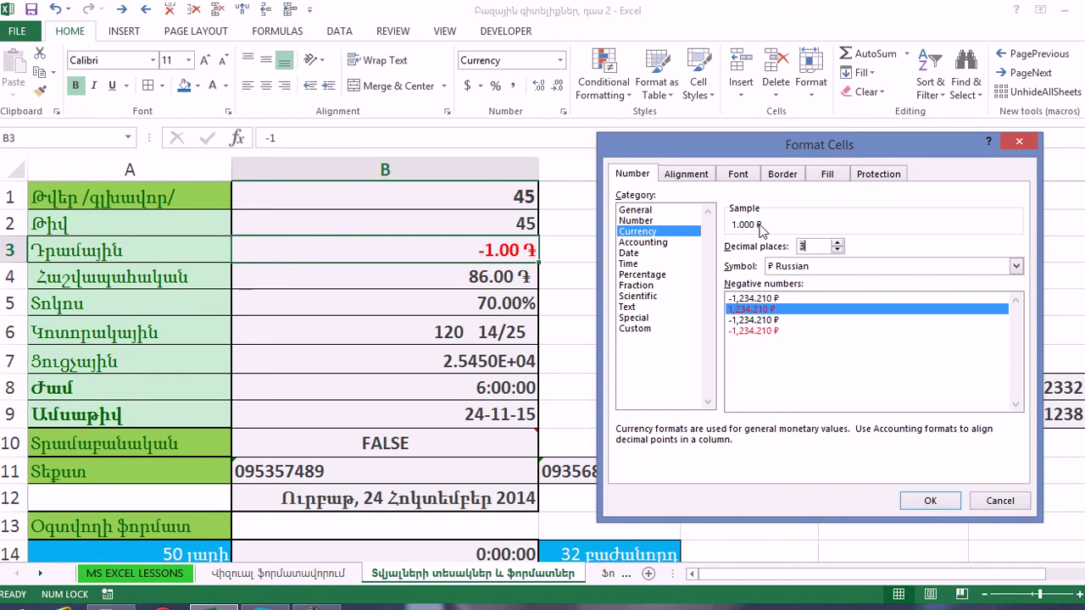
pyautogui.click(838, 250)
pyautogui.click(838, 250)
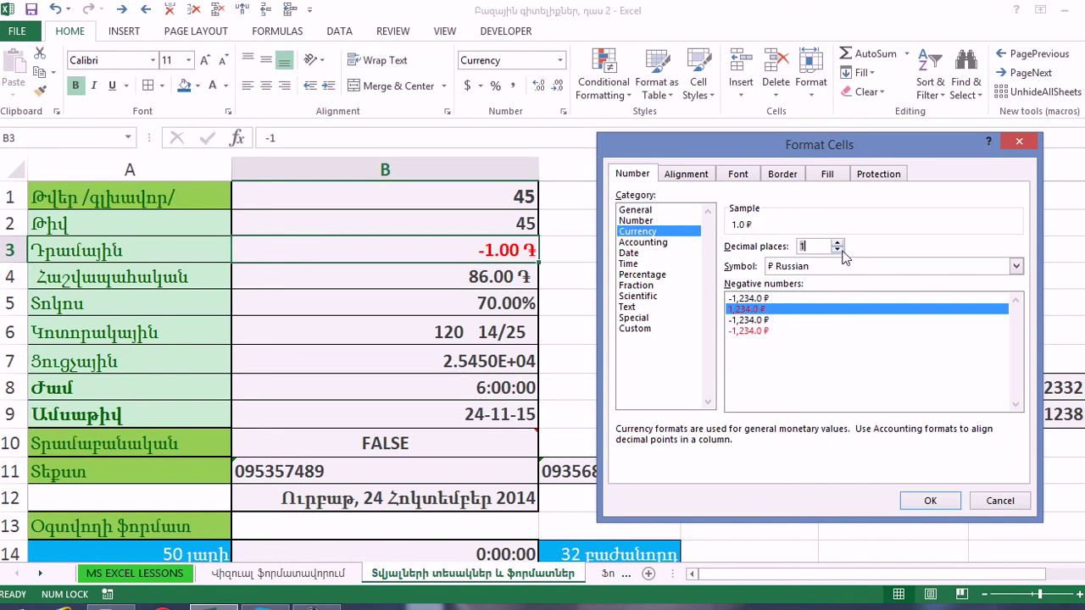
pyautogui.click(837, 241)
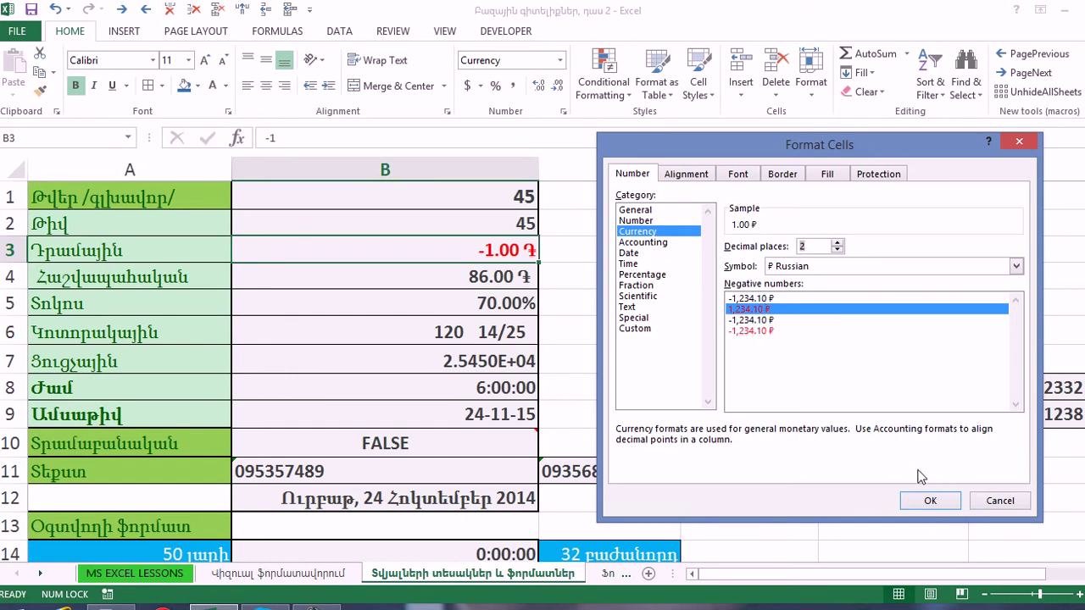
# Choose the red negative style without a minus sign and apply the ruble format.
pyautogui.click(759, 320)
pyautogui.click(761, 310)
pyautogui.click(752, 321)
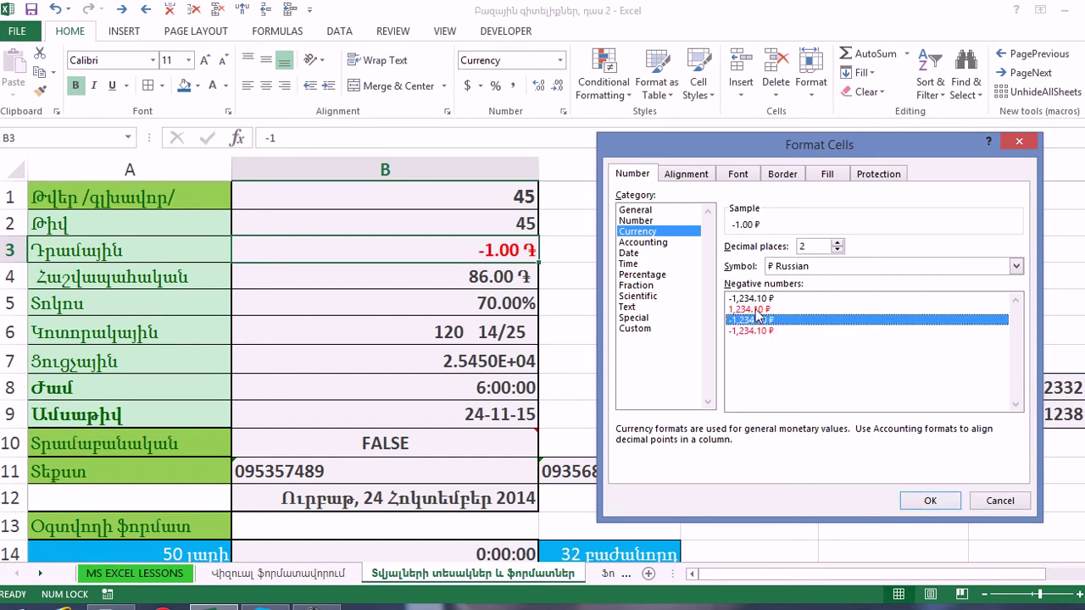
pyautogui.click(757, 309)
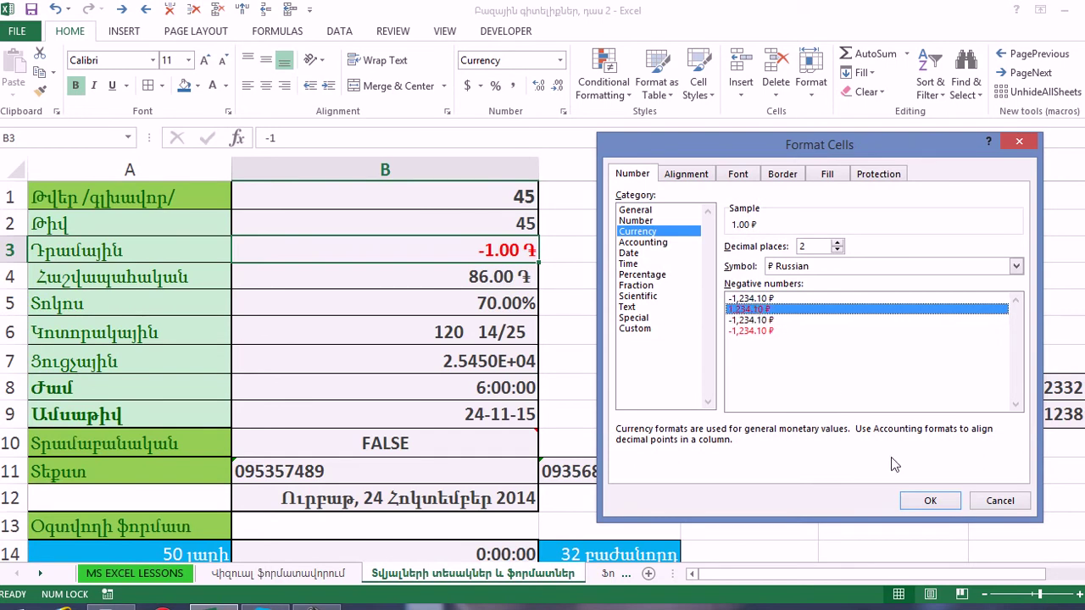
pyautogui.click(930, 500)
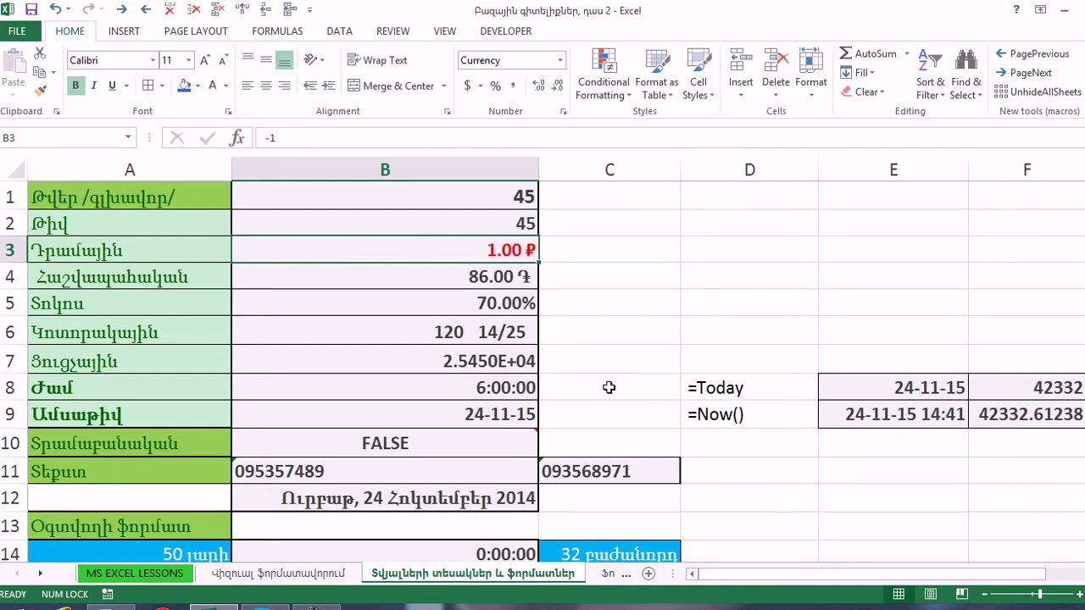
# Enter -50 in B3 and give it the red minus-sign negative style, showing -50.00 ₽.
pyautogui.write('-')
pyautogui.write('50')
pyautogui.press('Return')
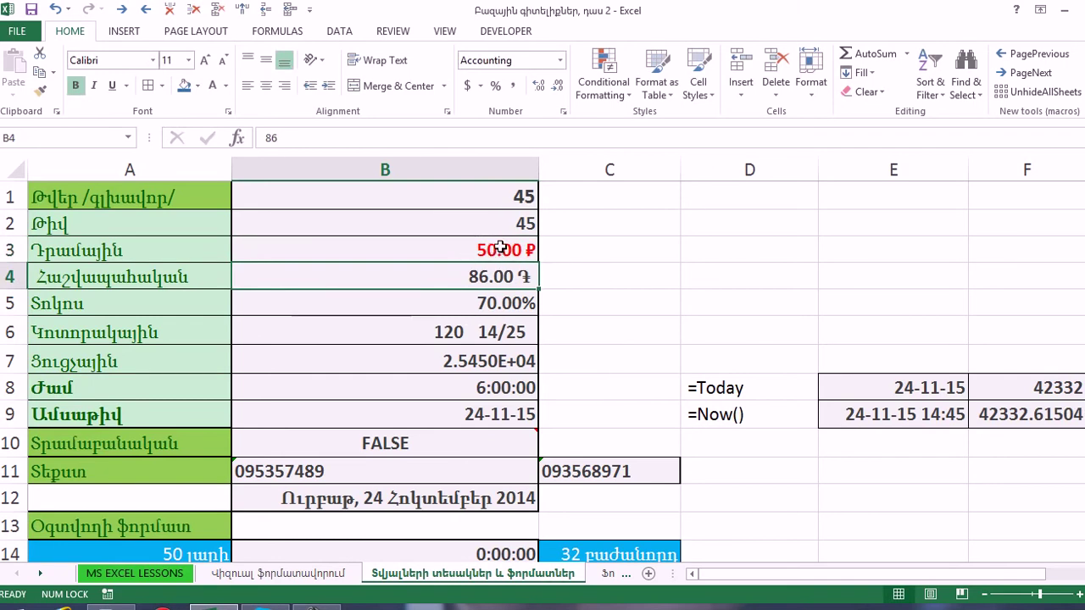
pyautogui.click(498, 251)
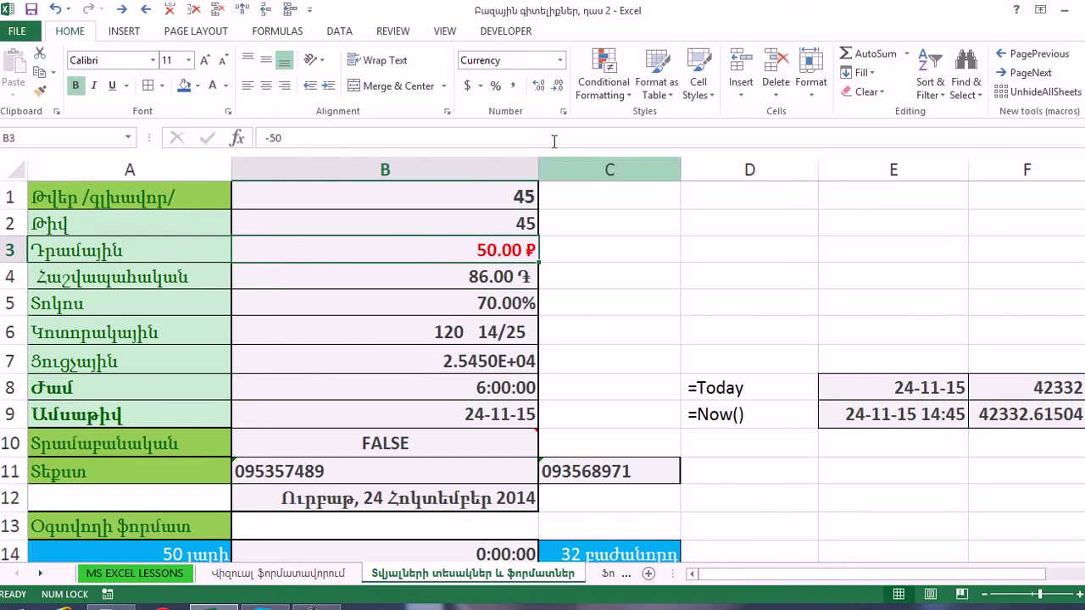
pyautogui.click(564, 112)
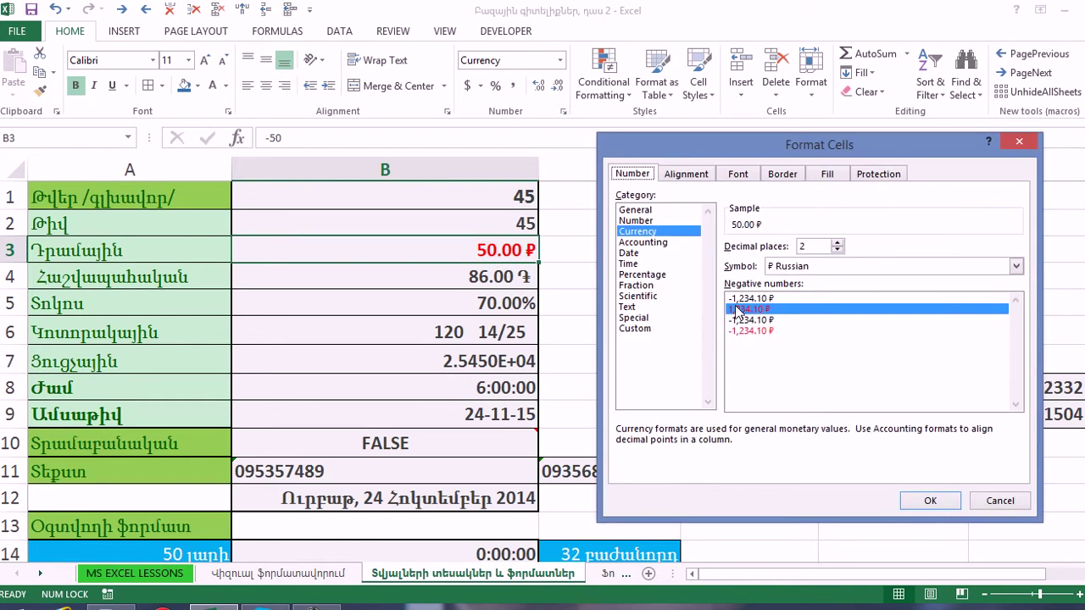
pyautogui.click(746, 331)
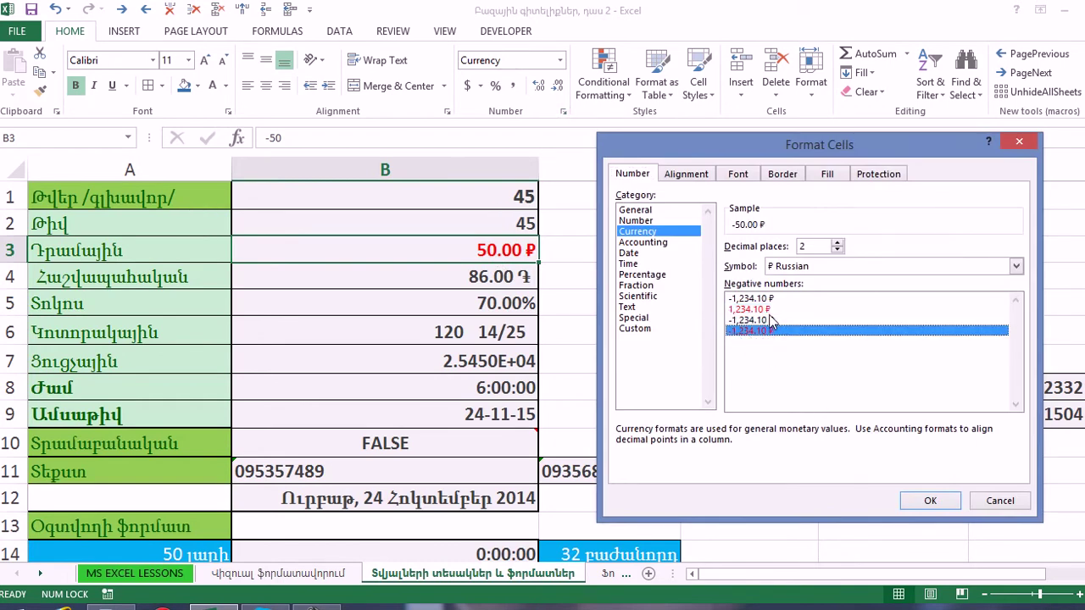
pyautogui.click(921, 501)
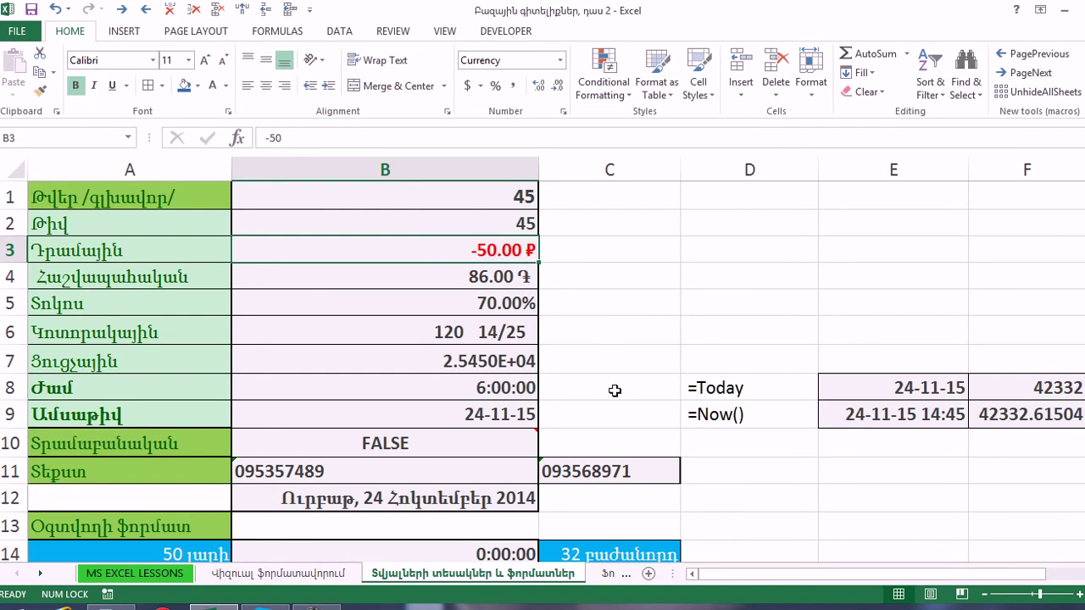
# Change B3 to 96 then -60, and open Format Cells for B4's accounting value.
pyautogui.write('96')
pyautogui.press('Return')
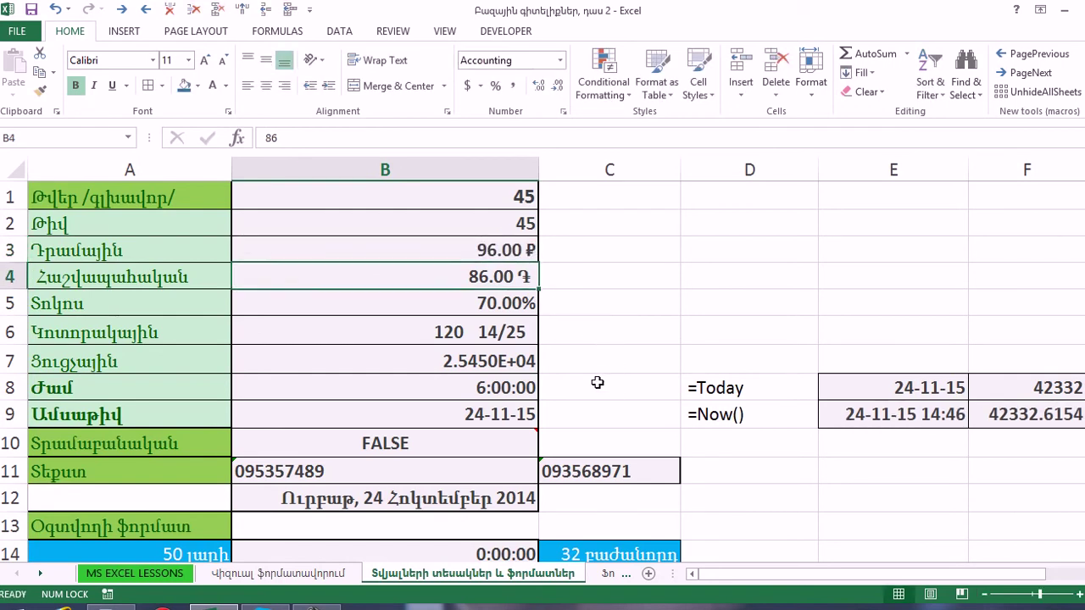
pyautogui.click(526, 251)
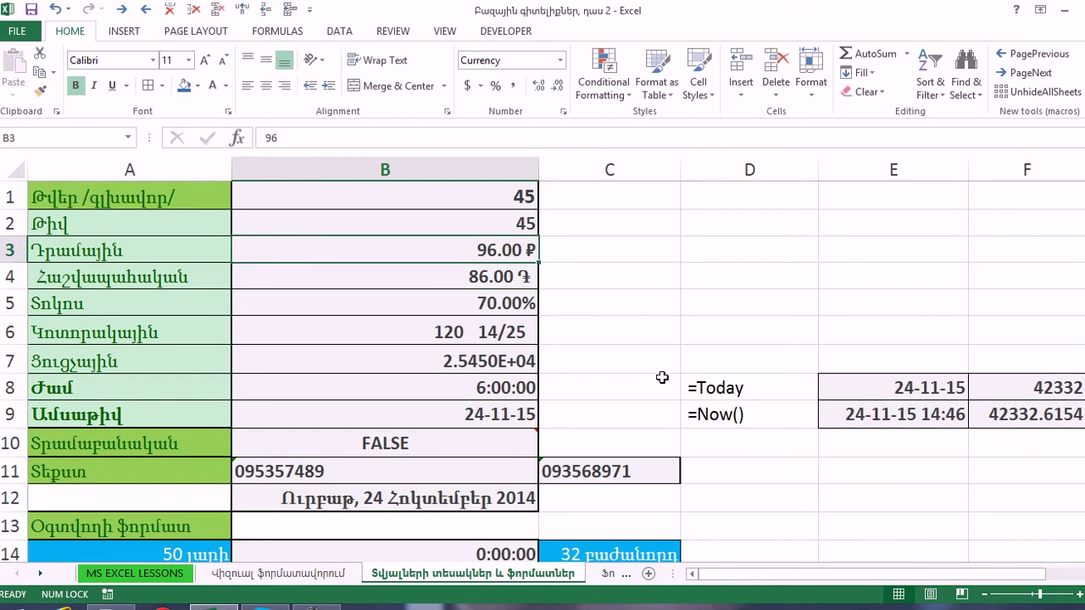
pyautogui.write('-60')
pyautogui.press('Return')
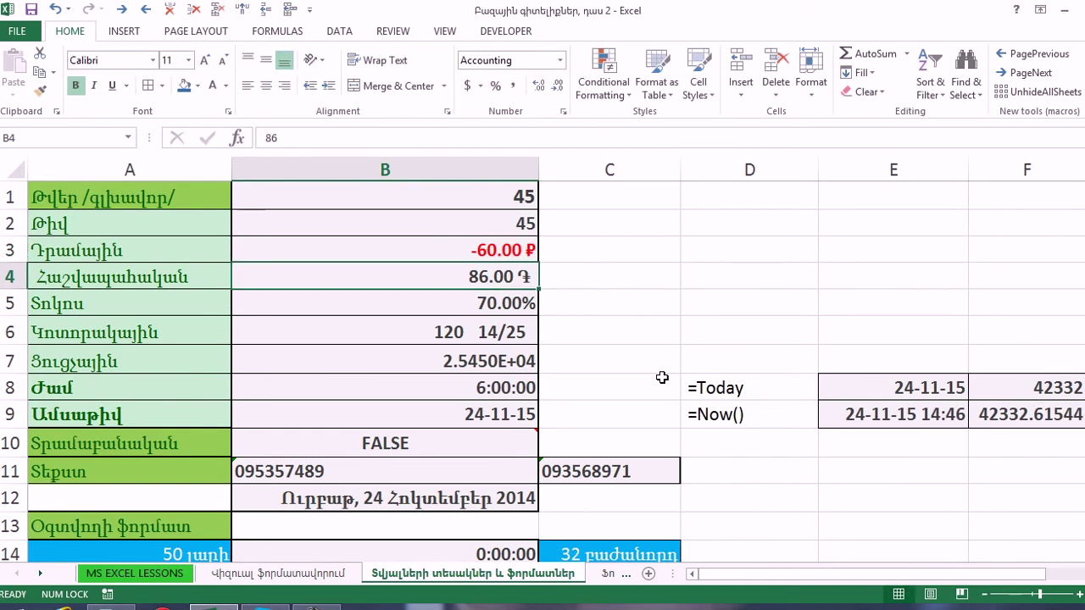
pyautogui.click(562, 111)
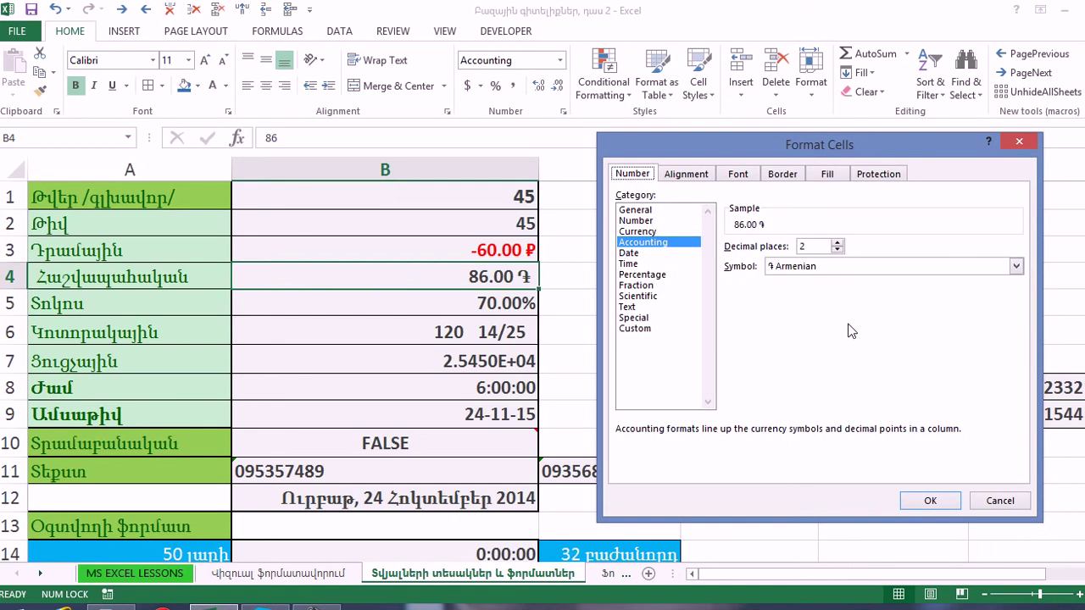
# Close Format Cells, switch B5 to General (0.7), then back to Percentage (70.00%).
pyautogui.click(1020, 143)
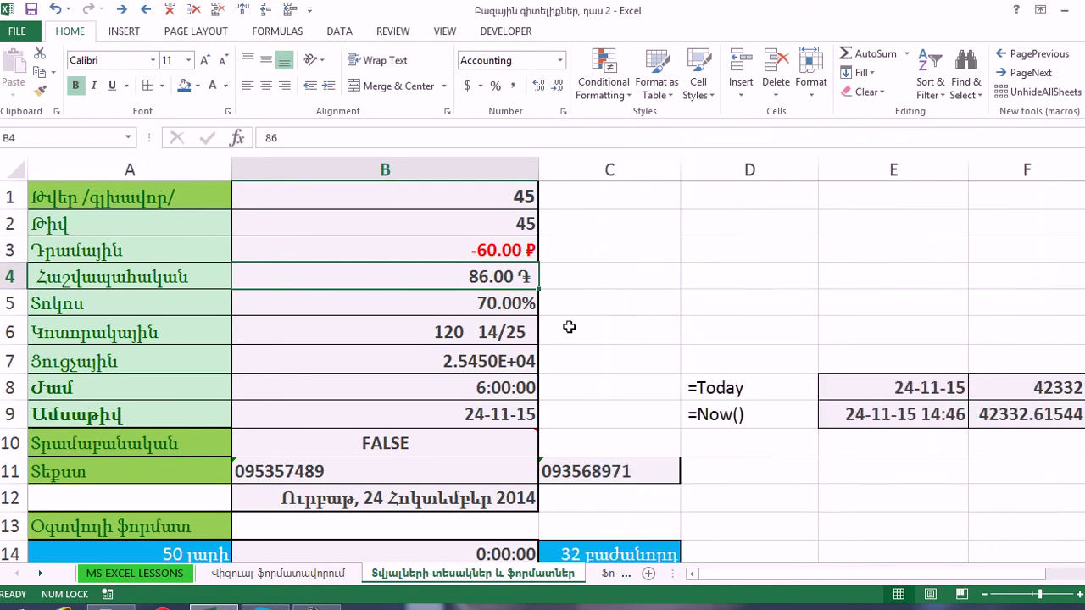
pyautogui.click(491, 312)
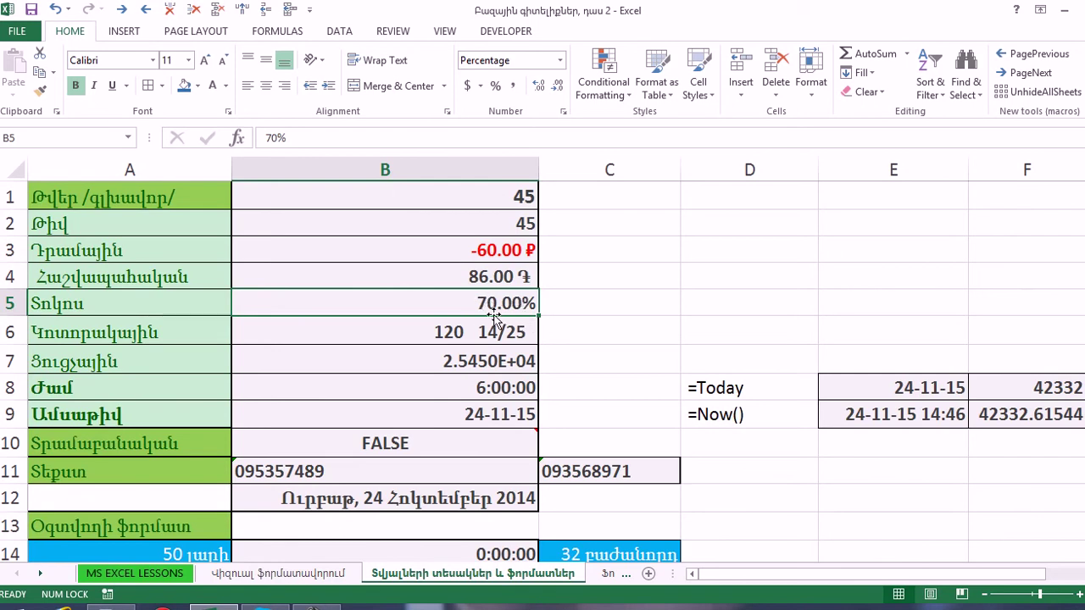
pyautogui.click(559, 61)
pyautogui.click(551, 95)
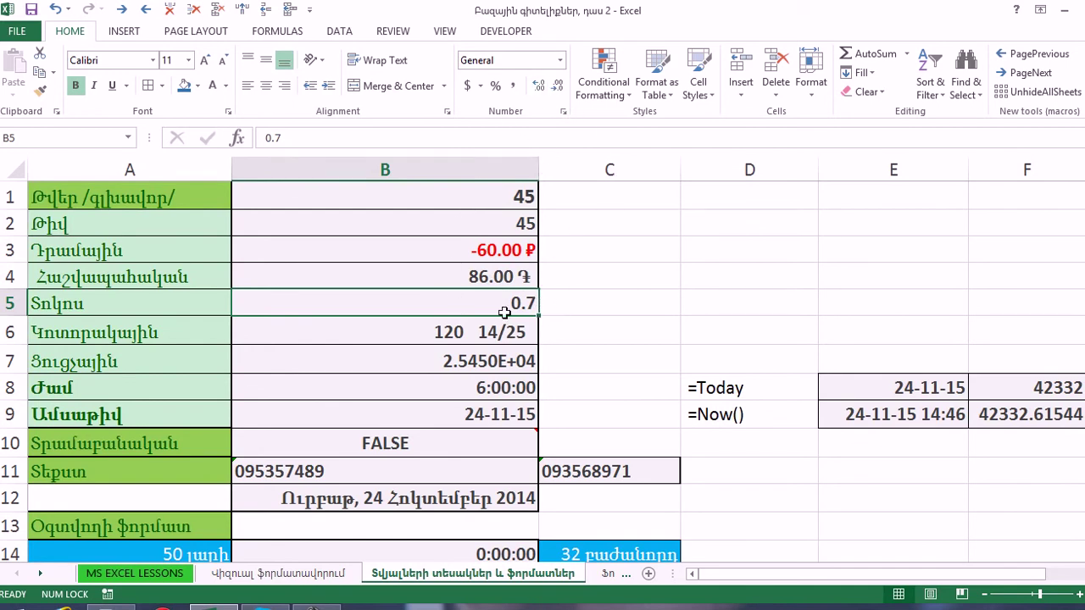
pyautogui.click(560, 61)
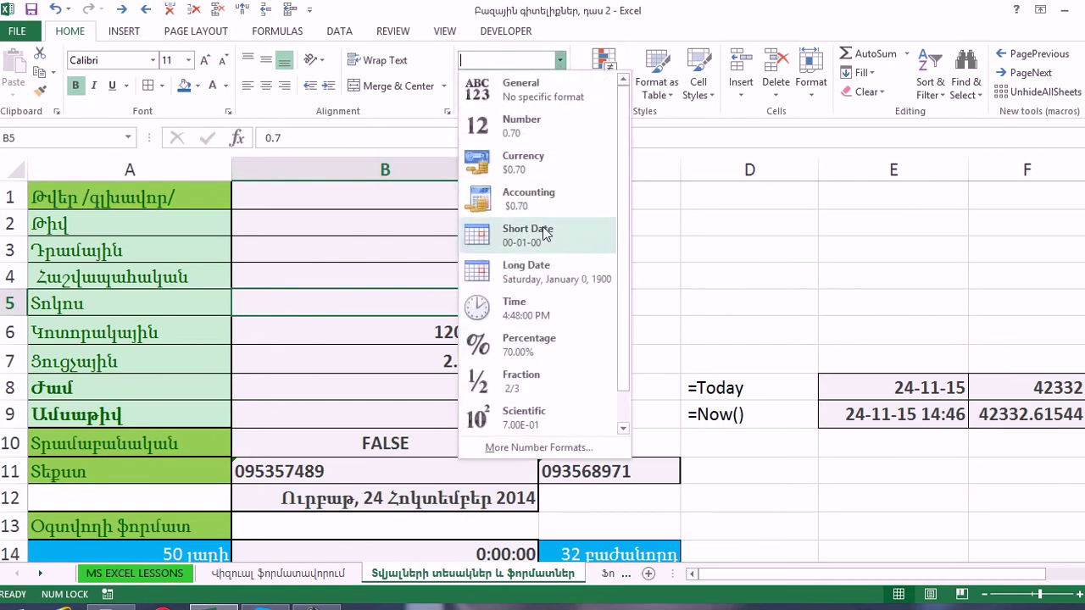
pyautogui.click(569, 356)
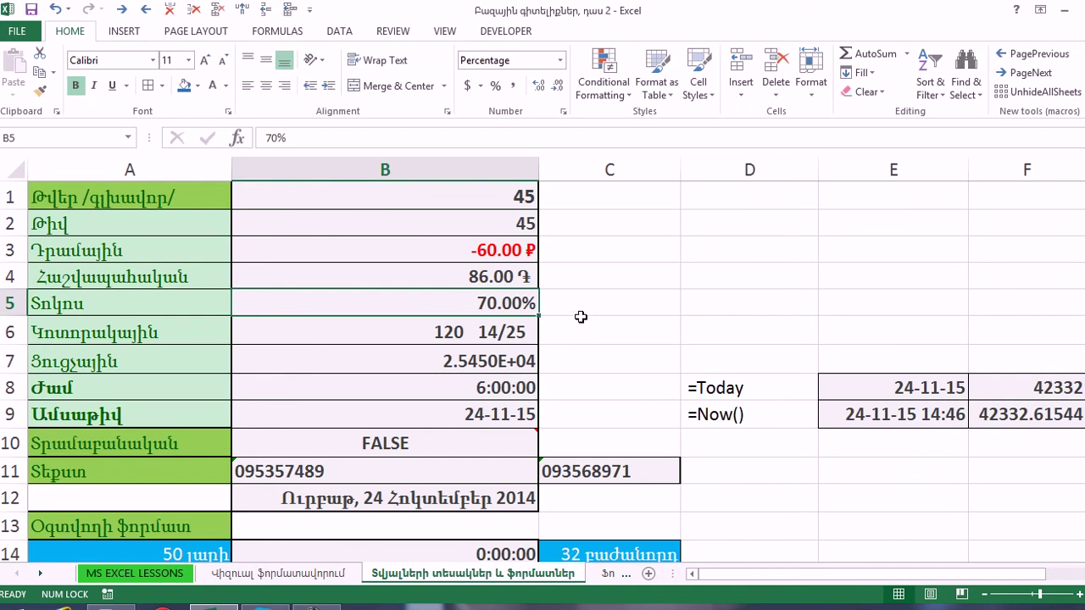
pyautogui.press('Right')
pyautogui.write('ժ')
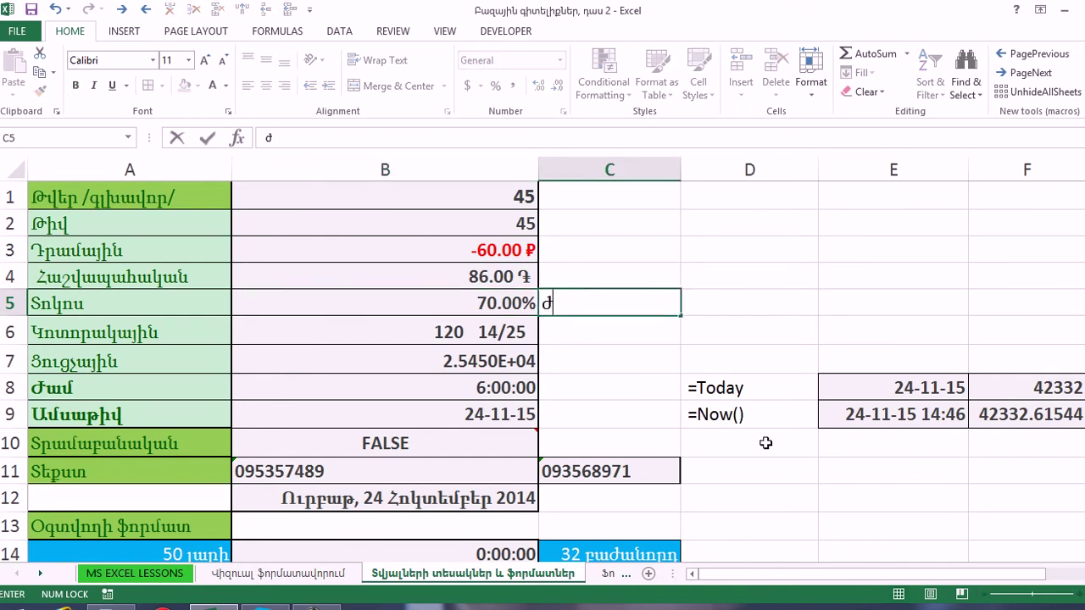
pyautogui.write('=')
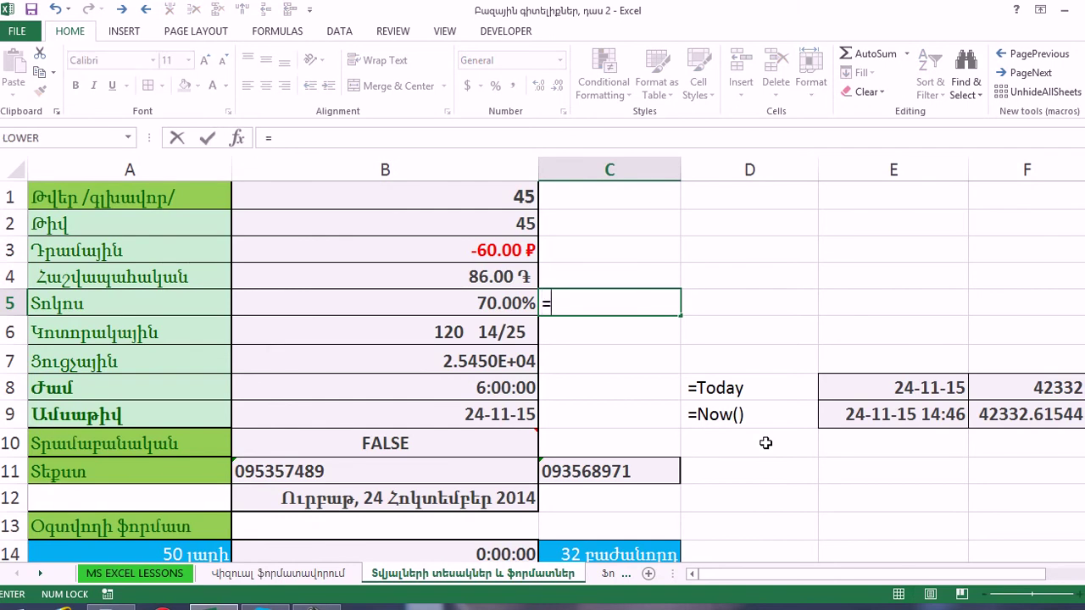
pyautogui.write('1000*')
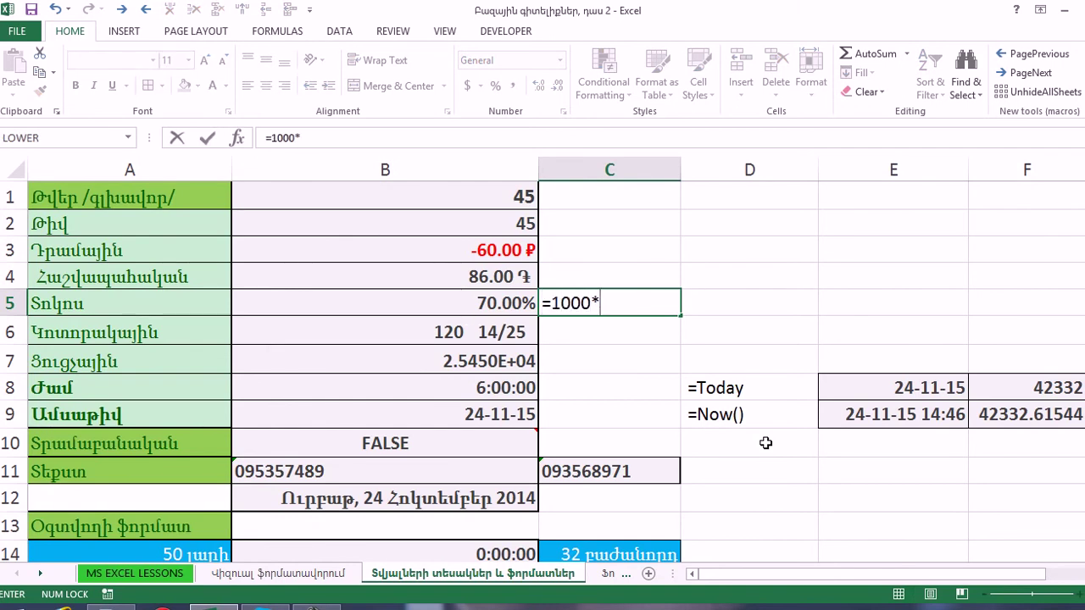
pyautogui.click(518, 307)
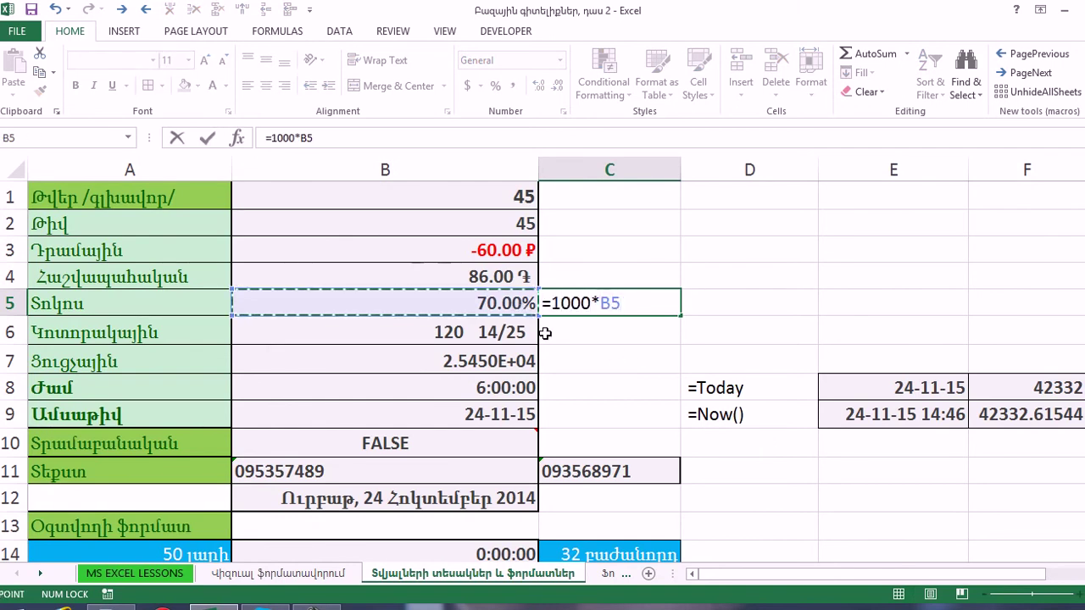
pyautogui.press('Return')
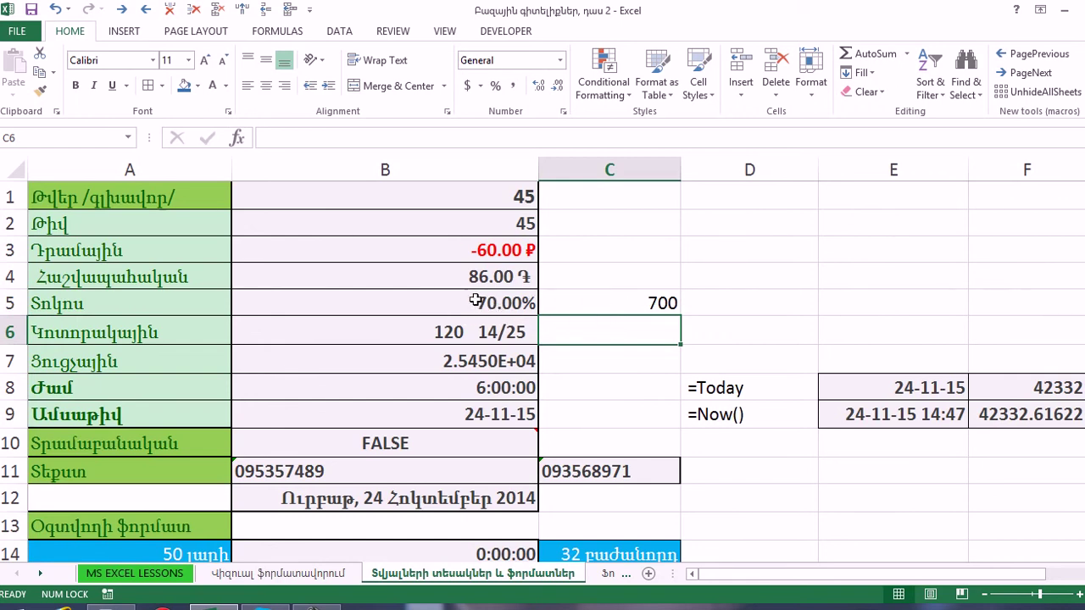
pyautogui.click(607, 308)
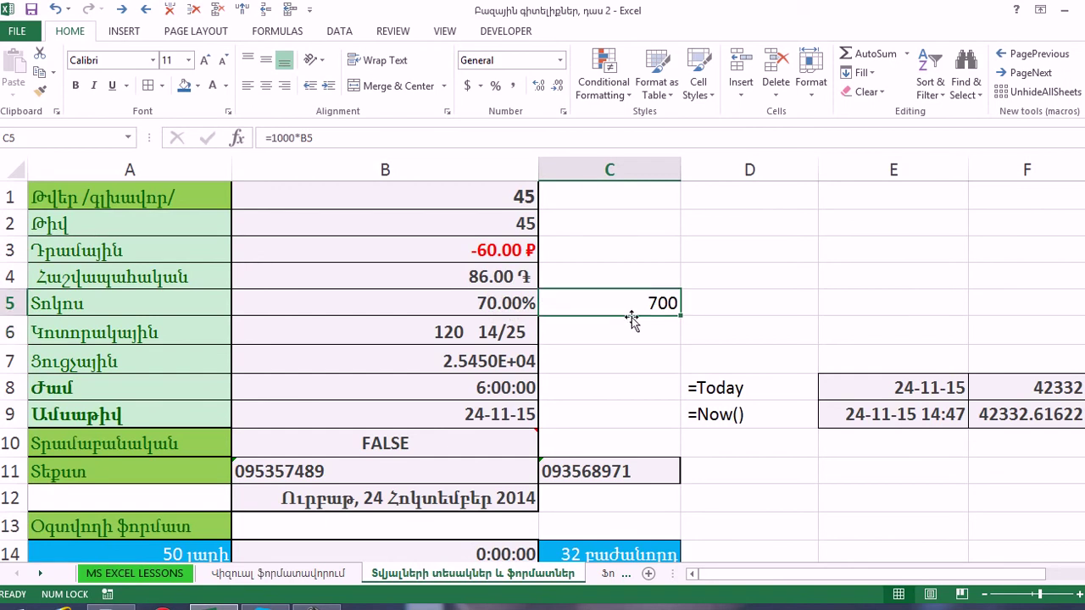
pyautogui.click(863, 99)
pyautogui.click(882, 109)
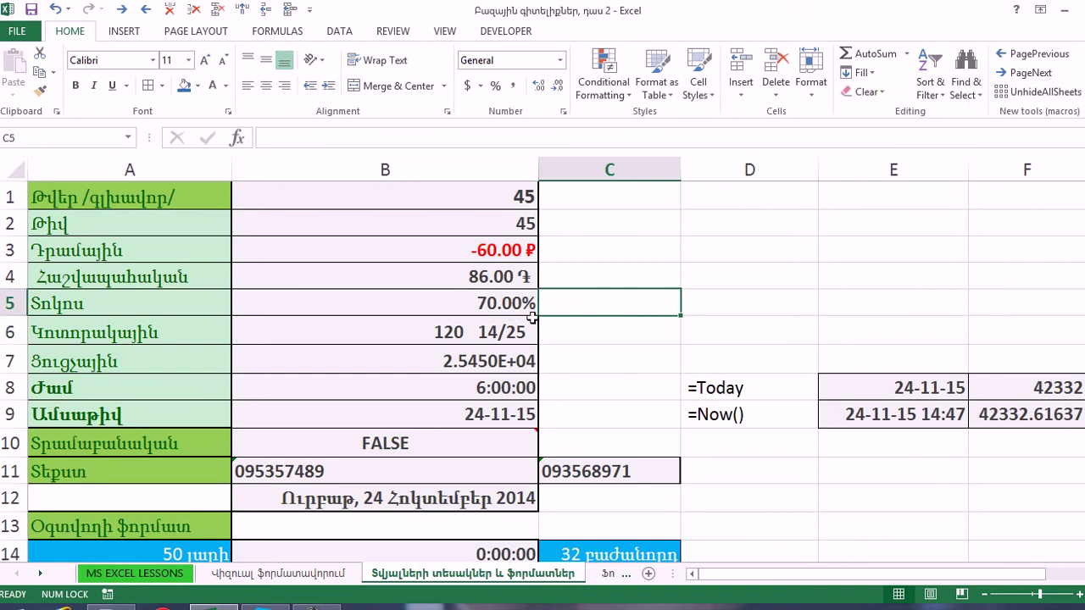
pyautogui.click(483, 338)
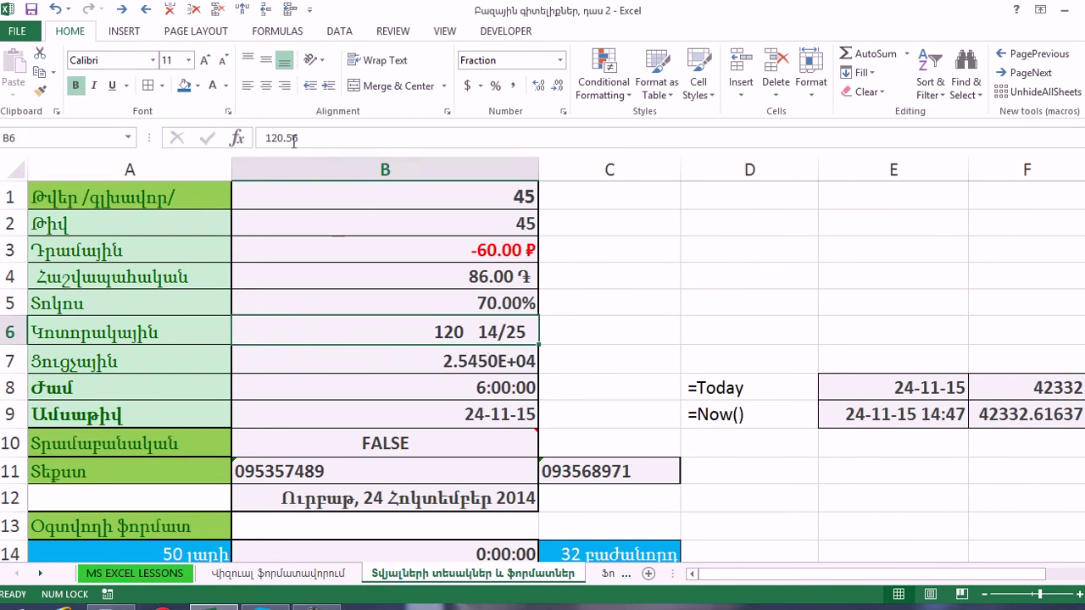
# Format B6 as an up-to-two-digits Fraction, so 120.56 shows as 120 14/25.
pyautogui.click(560, 61)
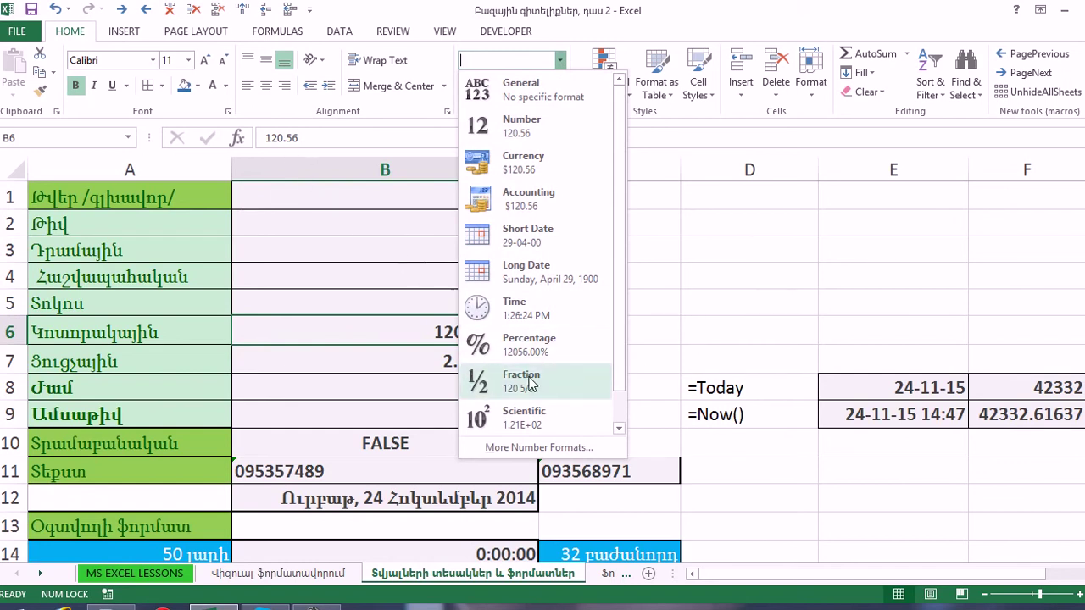
pyautogui.click(577, 383)
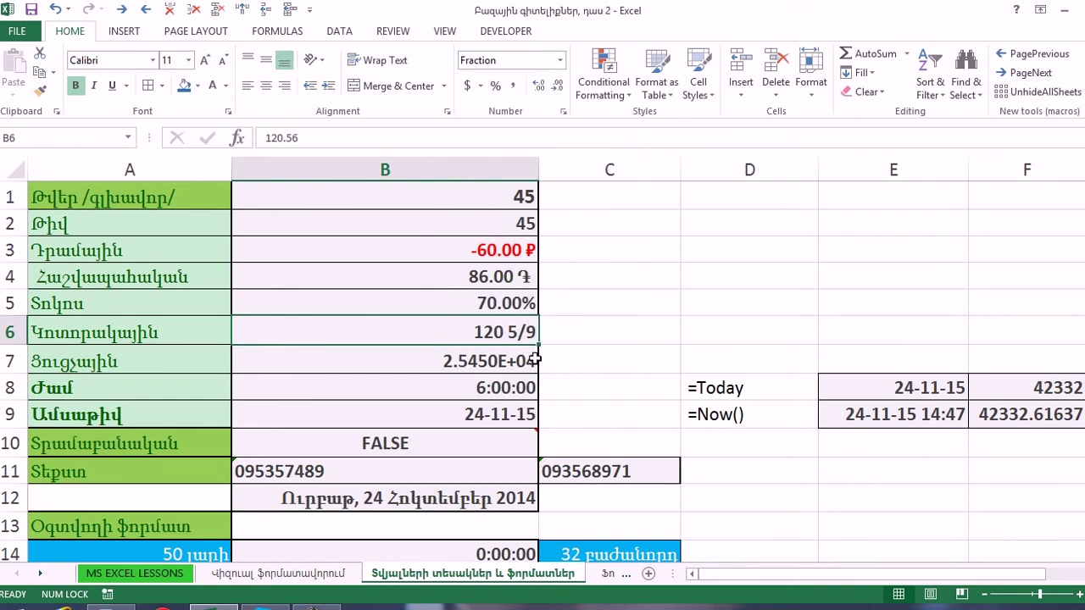
pyautogui.click(563, 111)
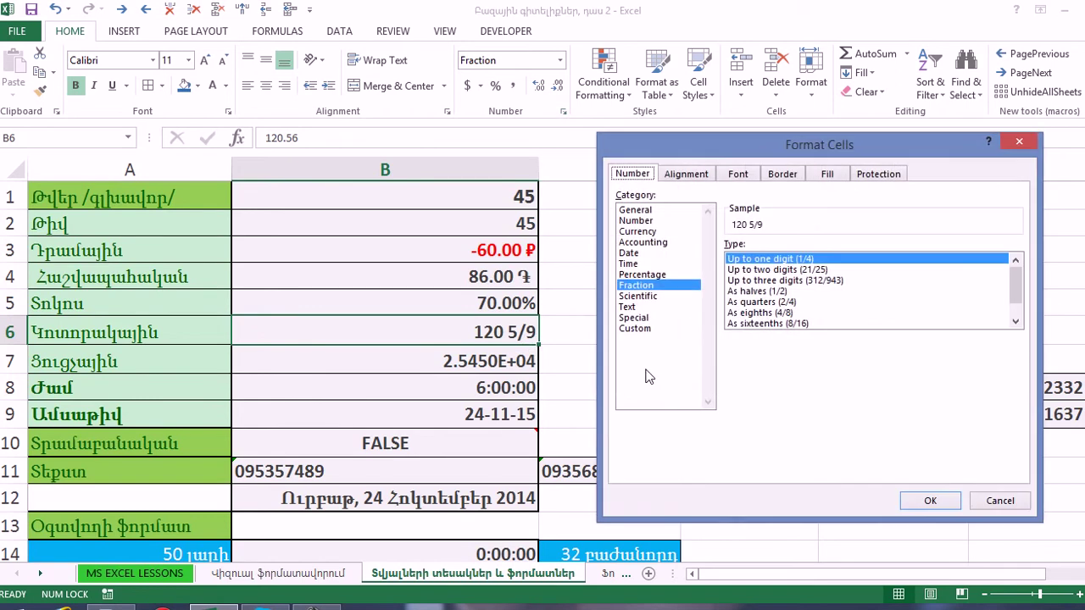
pyautogui.click(773, 269)
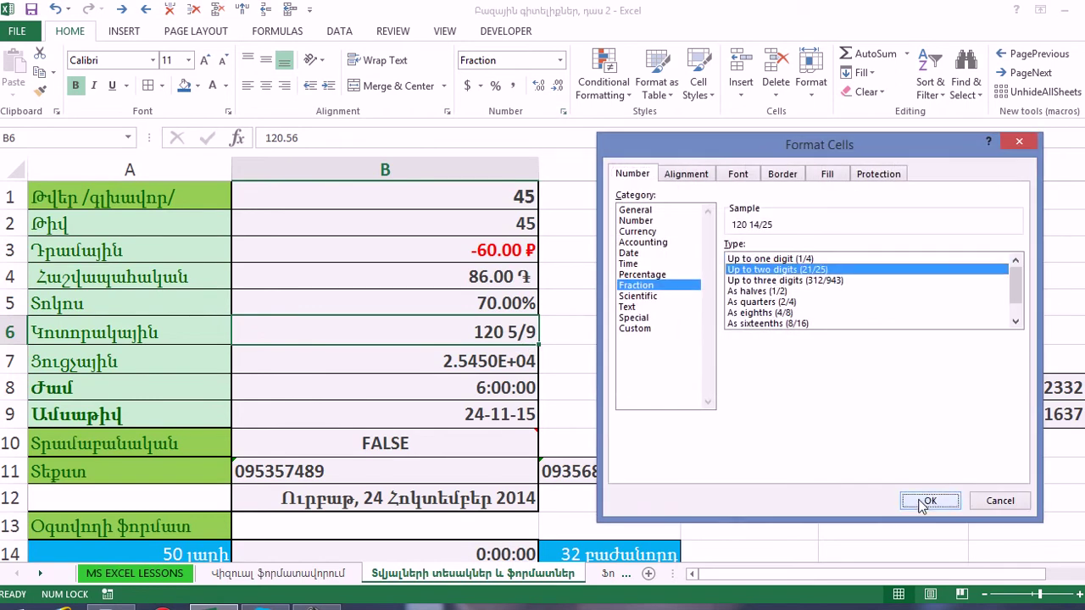
pyautogui.click(927, 502)
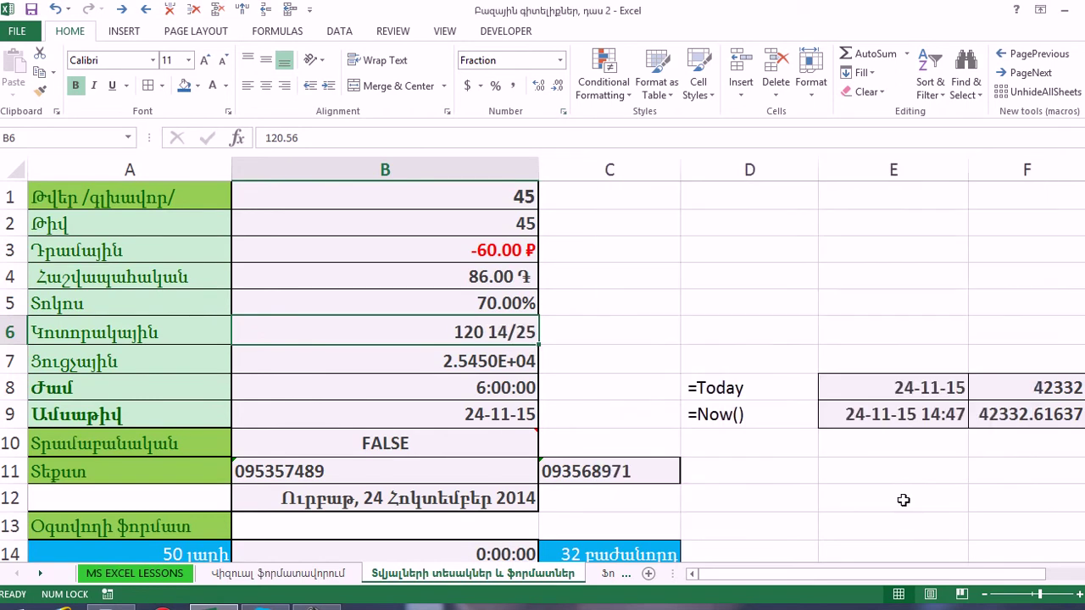
pyautogui.click(500, 365)
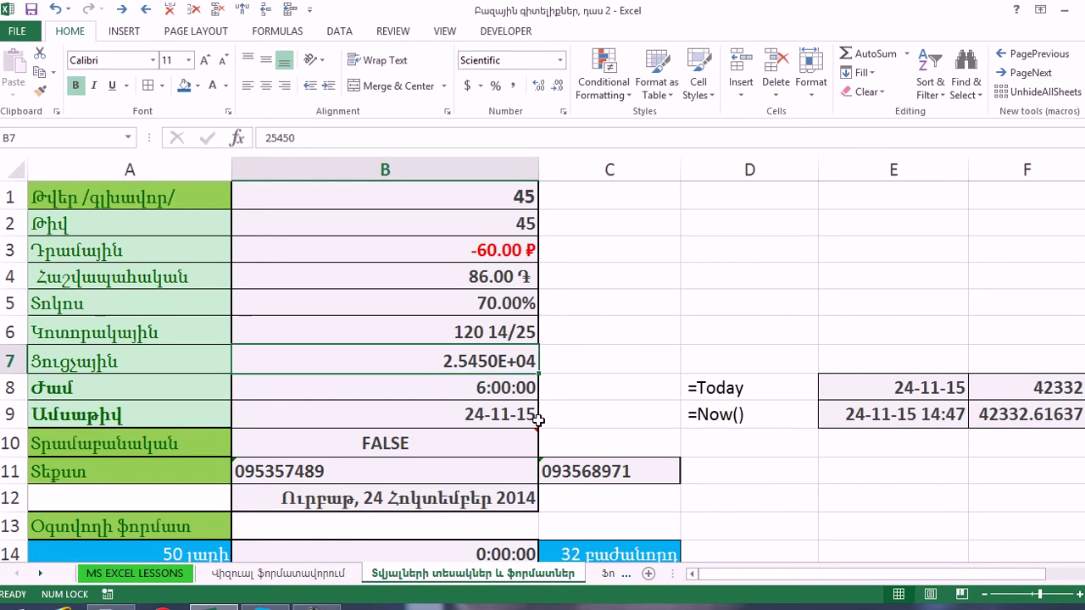
# Enter the time 4:45 in cell B8.
pyautogui.click(504, 388)
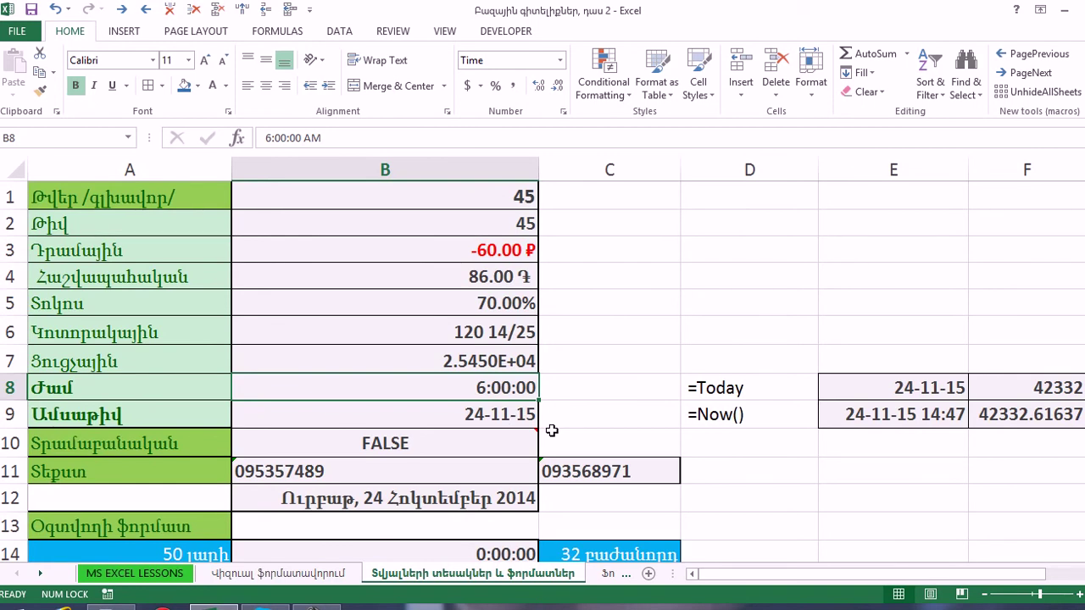
pyautogui.write('4')
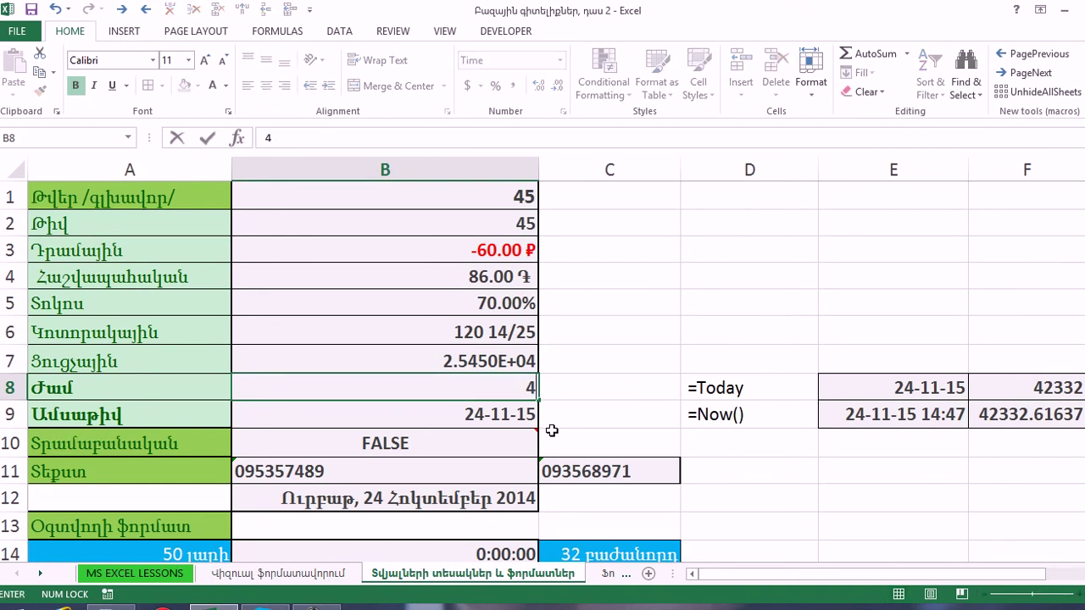
pyautogui.write(':8')
pyautogui.press('BackSpace')
pyautogui.write('45')
pyautogui.press('Return')
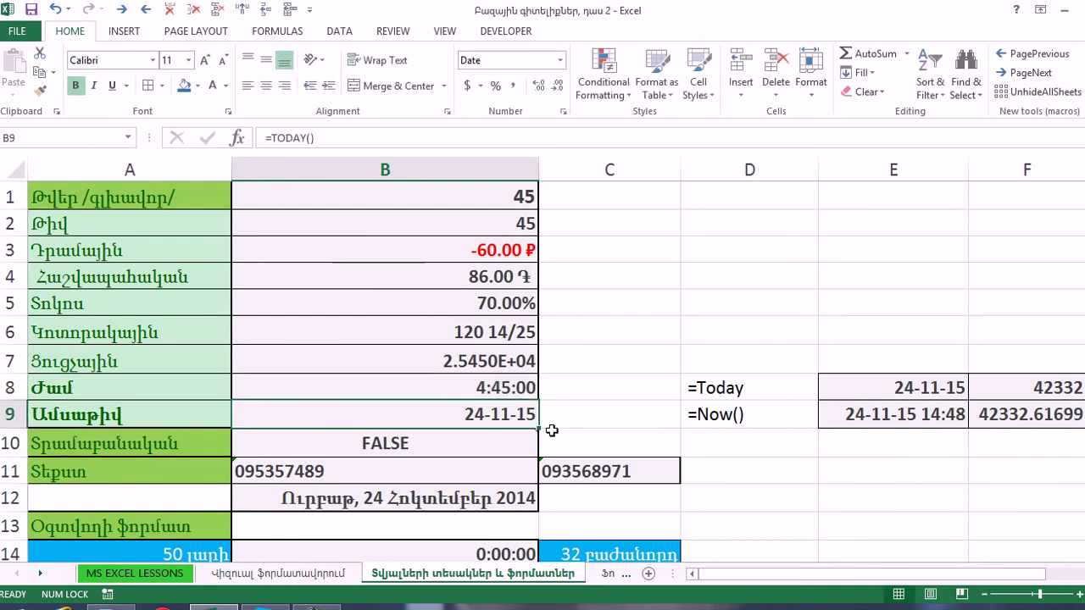
# Switch B8 to General so it shows 0.197916667.
pyautogui.click(519, 391)
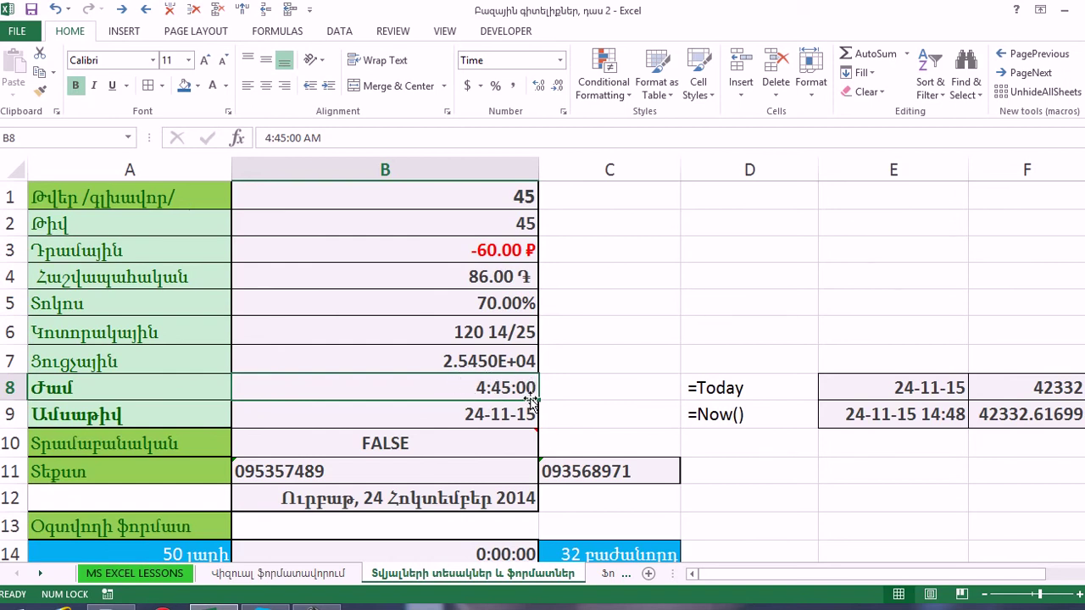
pyautogui.click(559, 60)
pyautogui.click(558, 89)
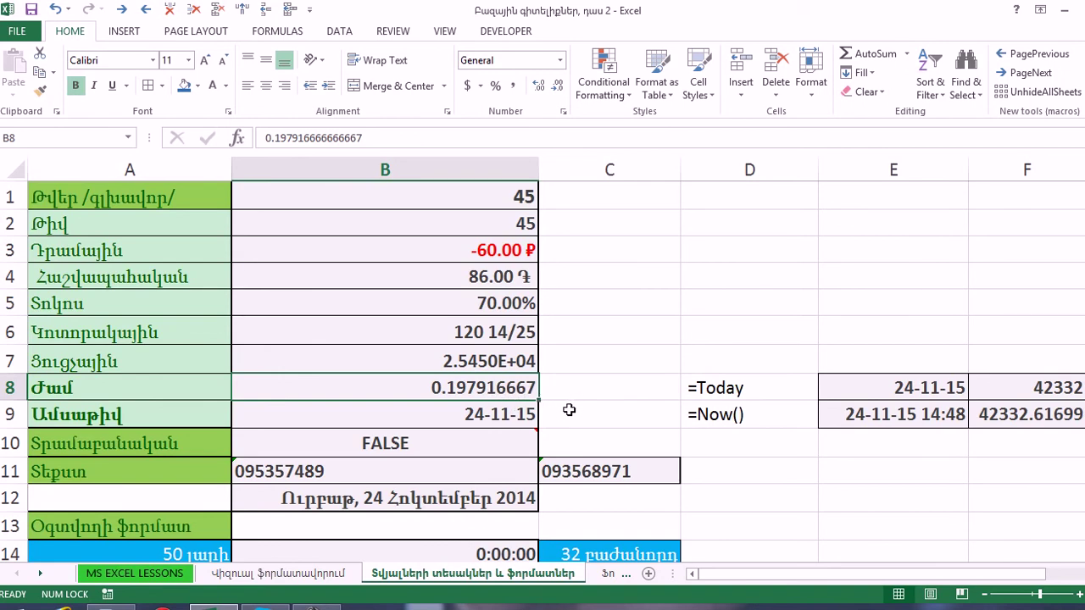
# Enter 0.5 in B8 and apply the Time format.
pyautogui.write('0.5')
pyautogui.press('Return')
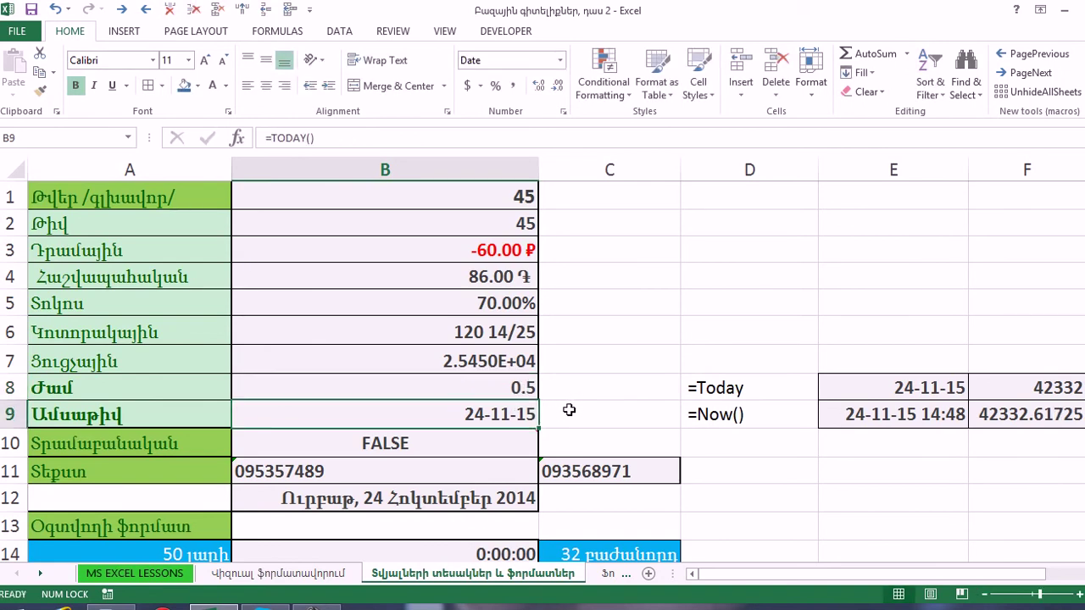
pyautogui.click(509, 388)
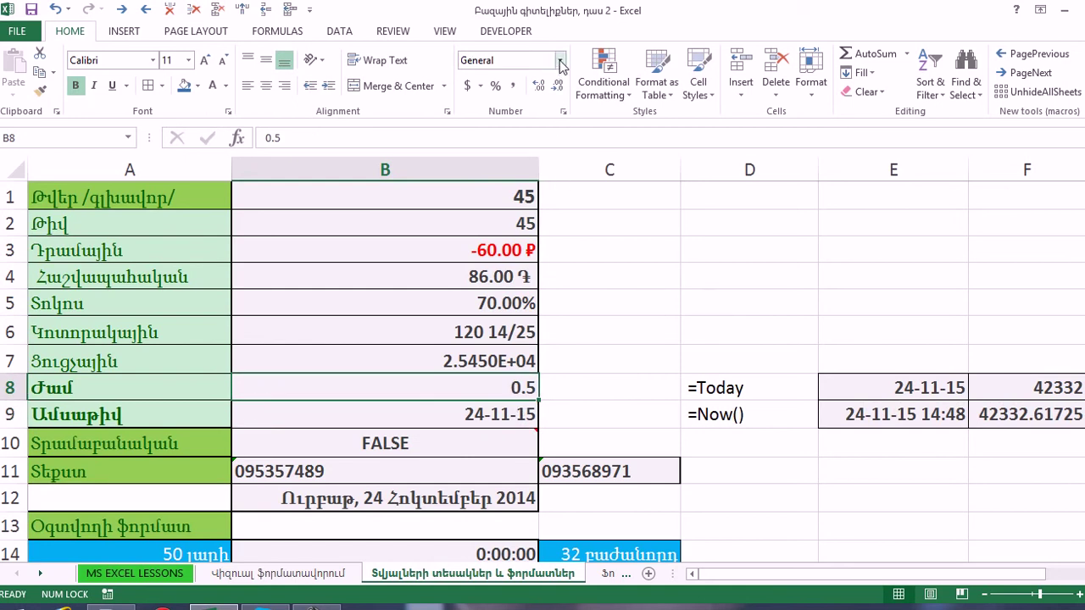
pyautogui.click(560, 60)
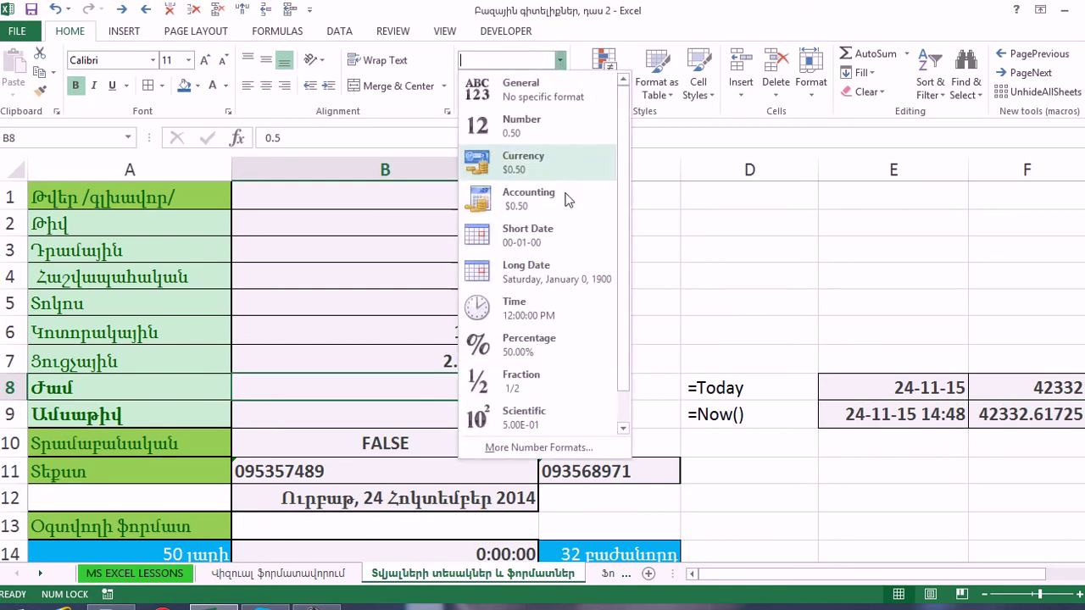
pyautogui.click(530, 309)
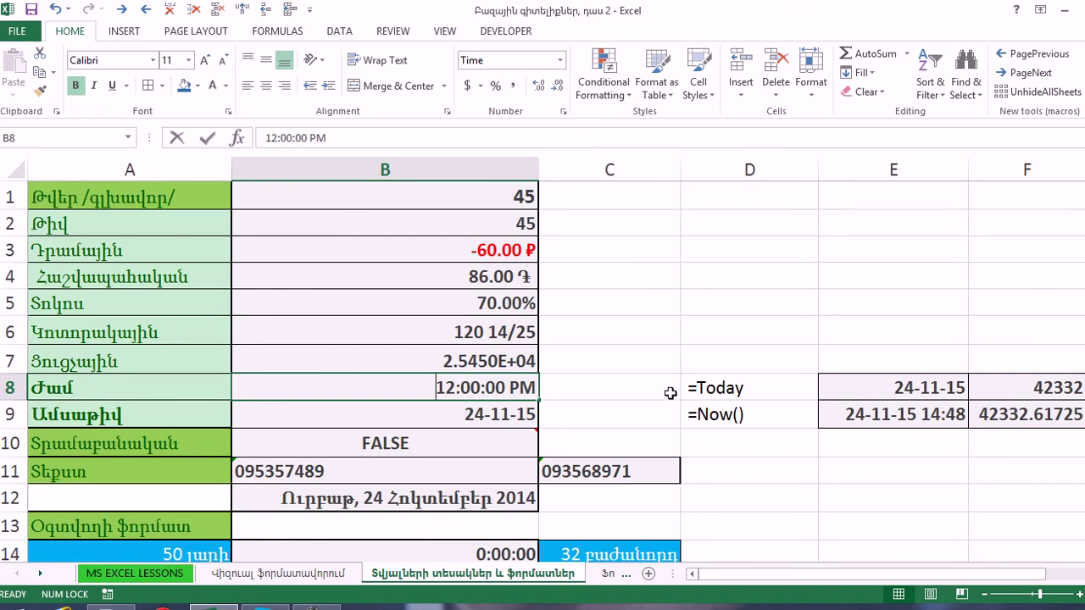
# Re-enter 0.99 then 0.999 in B8, showing 11:45:36 PM then 11:58:34 PM.
pyautogui.write('0.99')
pyautogui.press('Return')
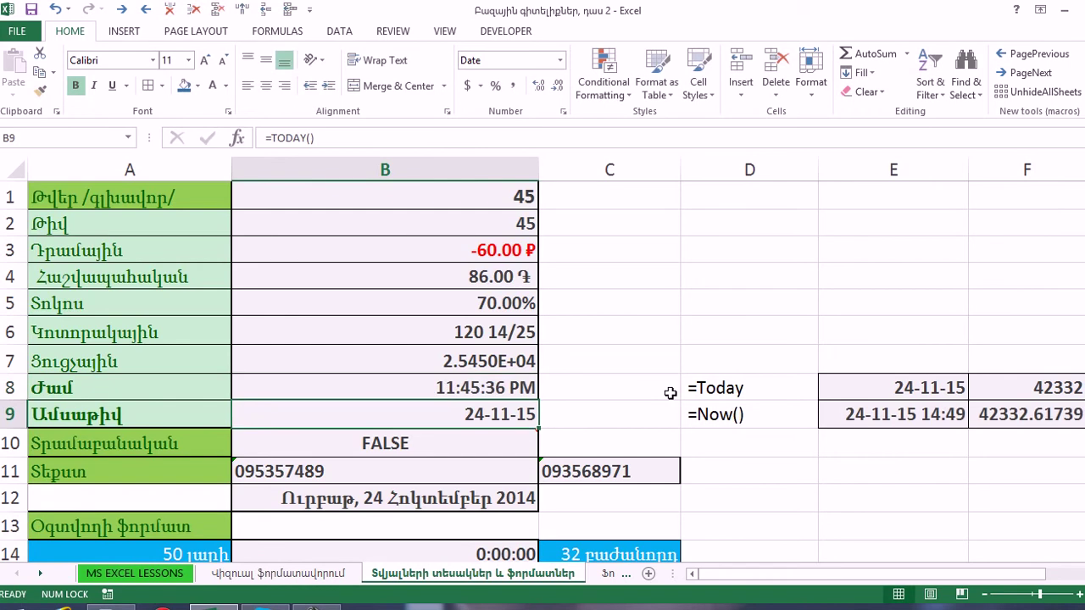
pyautogui.click(499, 389)
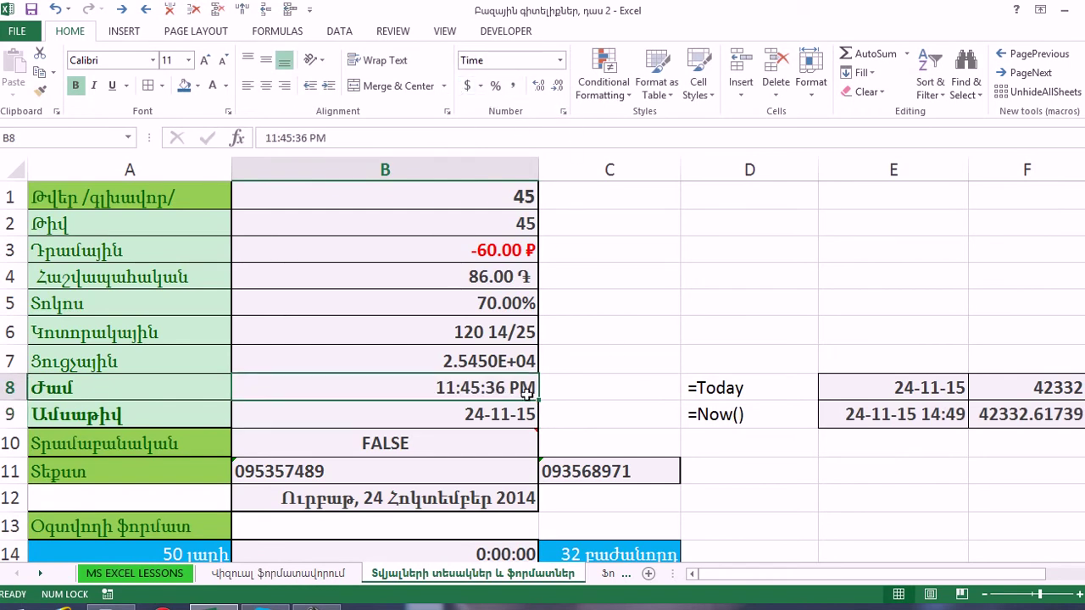
pyautogui.write('0.999')
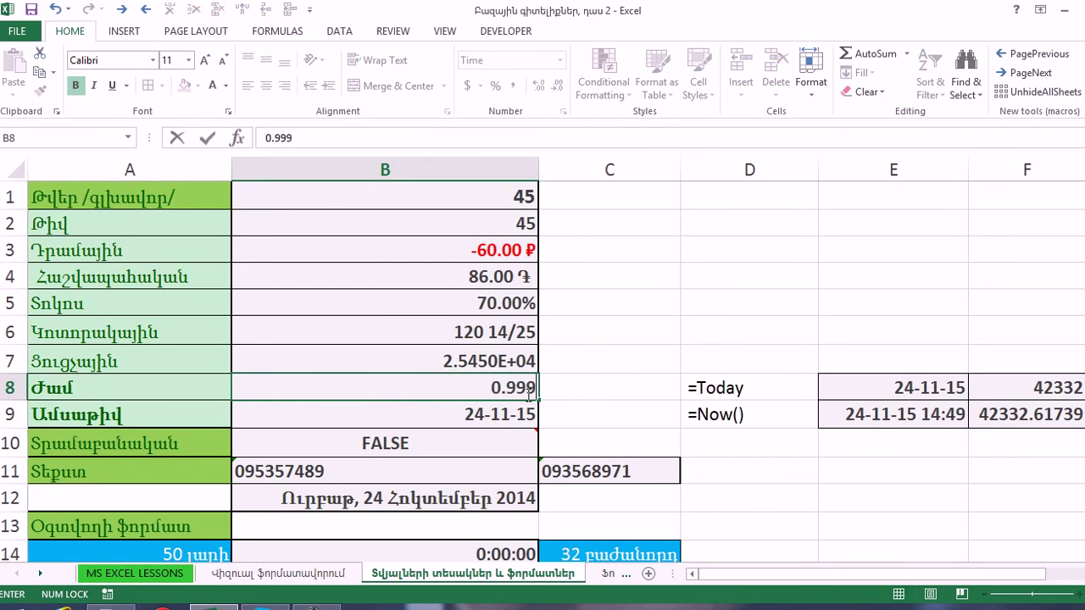
pyautogui.press('Return')
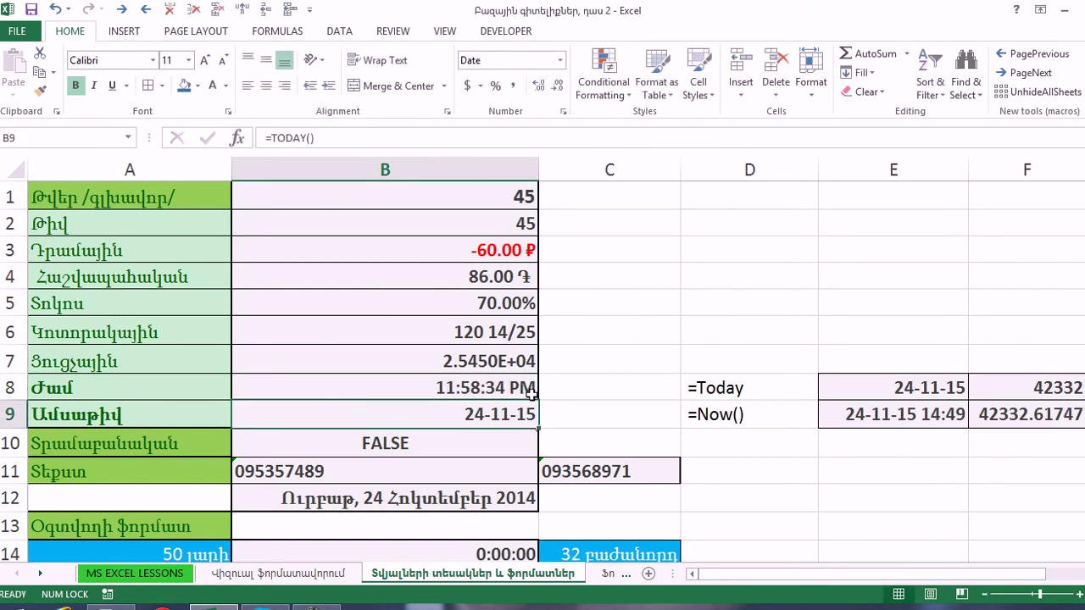
pyautogui.click(533, 390)
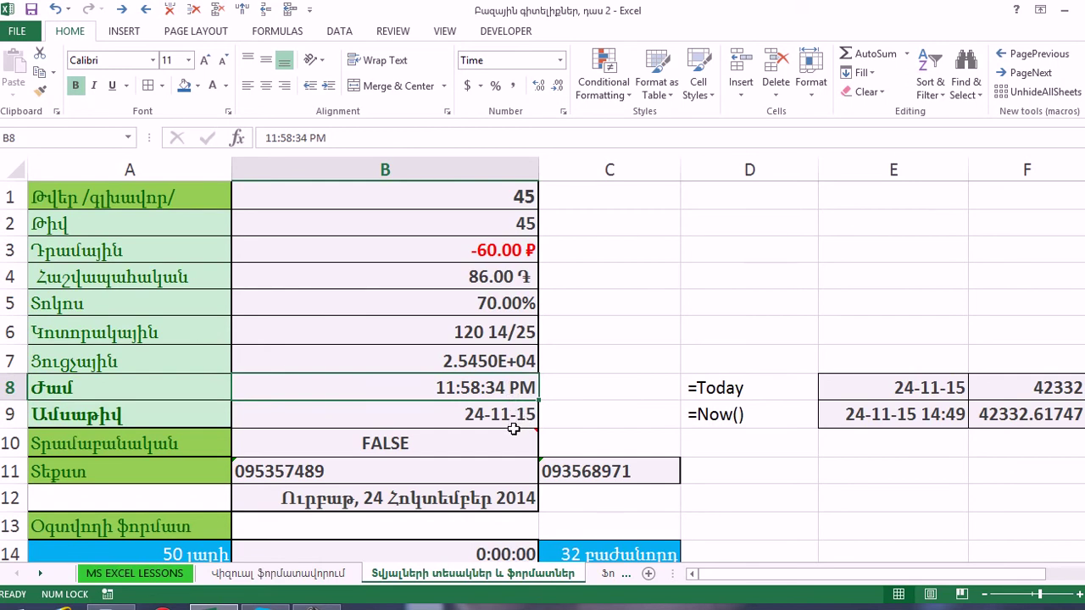
pyautogui.click(508, 419)
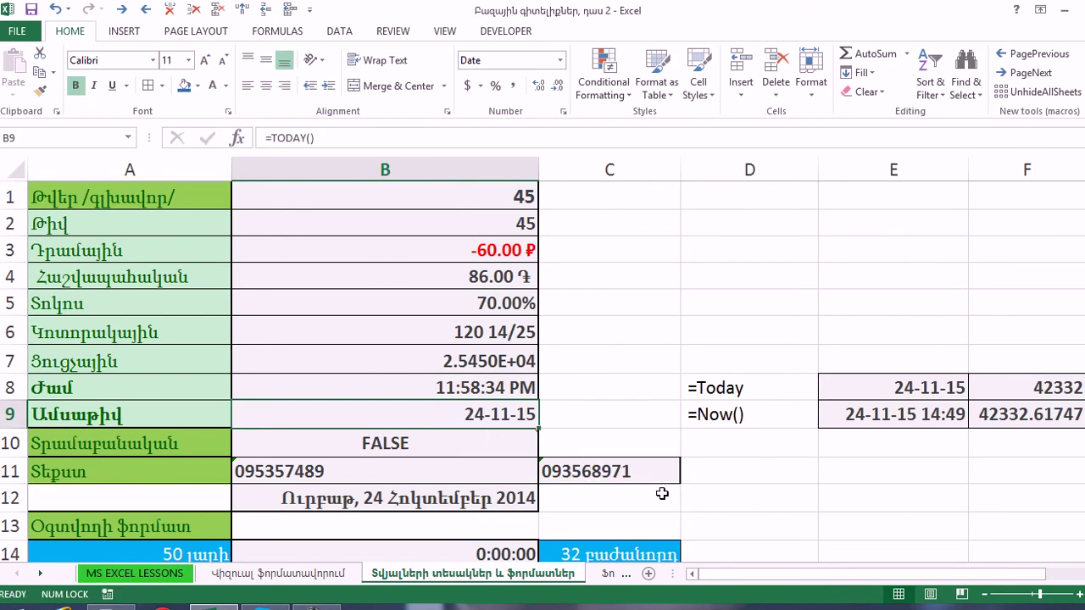
# Enter the date 12/05 in B9, replacing the earlier 1202/15 entry.
pyautogui.write('12/')
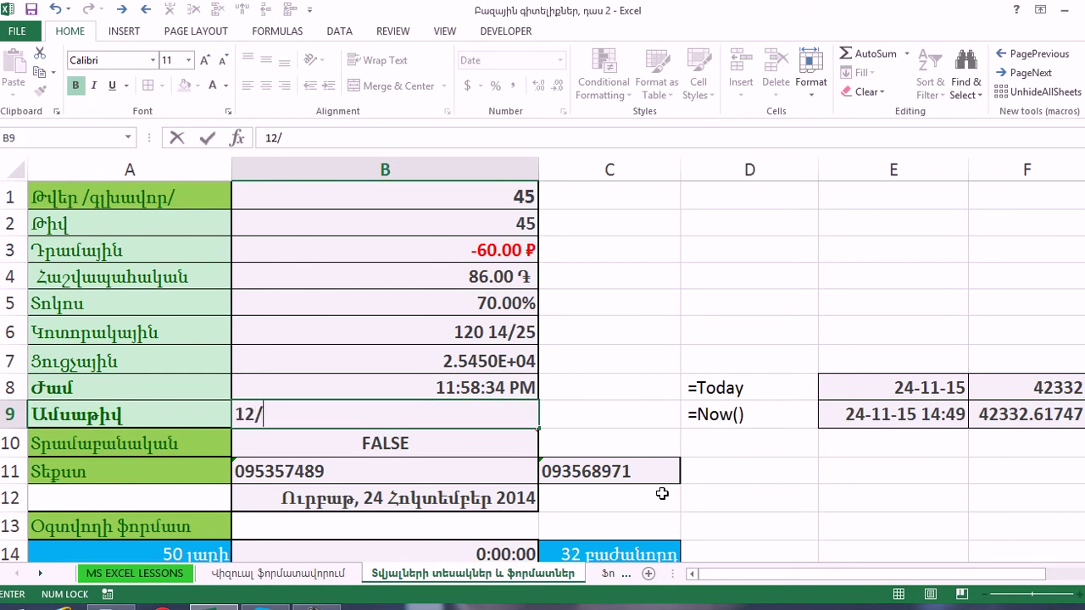
pyautogui.write('02/15')
pyautogui.press('Return')
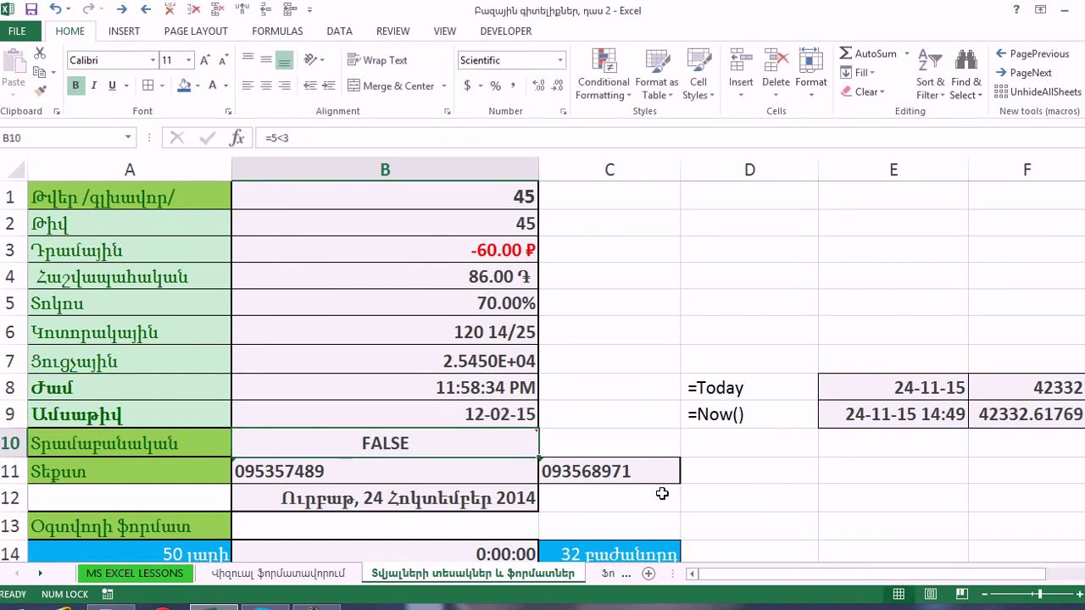
pyautogui.click(510, 418)
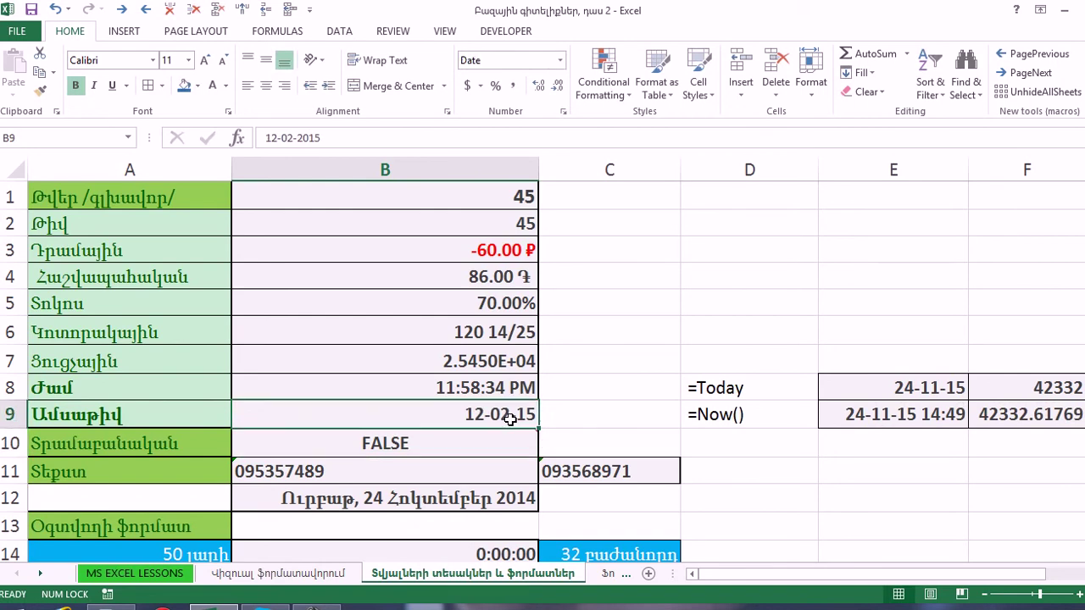
pyautogui.write('12/05')
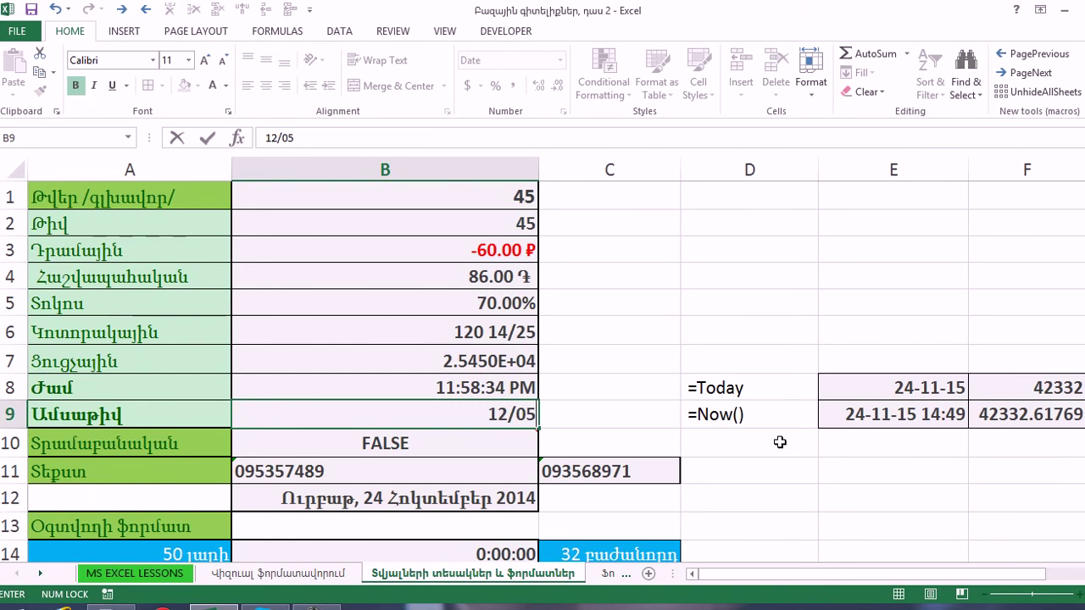
pyautogui.press('Return')
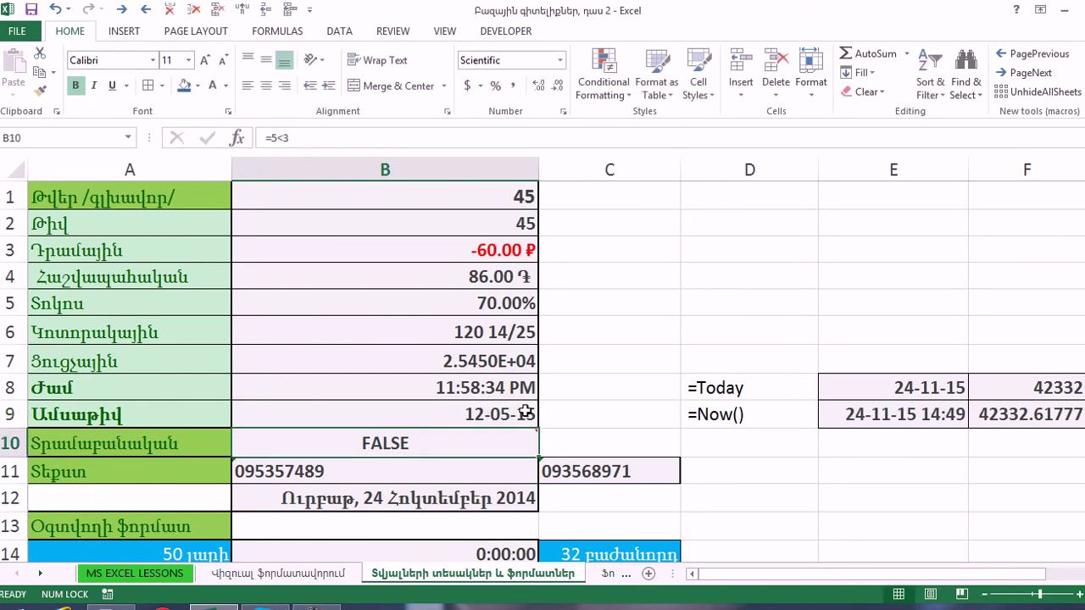
# Try the 14-Mar-2012 and 3-14-2012 date styles on B9 (12-May-2015, 5-12-2015).
pyautogui.click(525, 411)
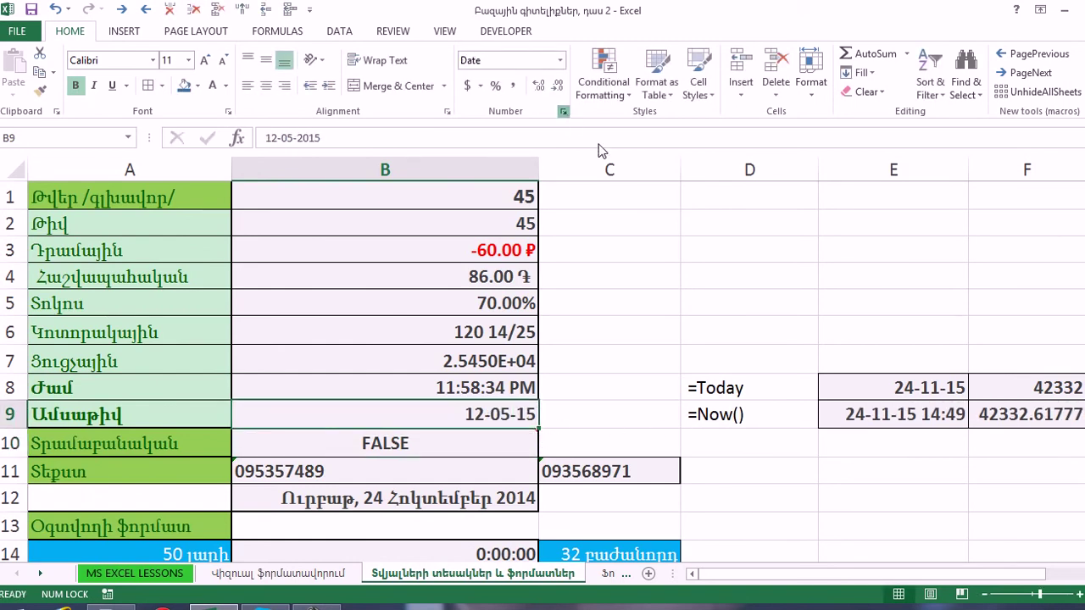
pyautogui.click(562, 112)
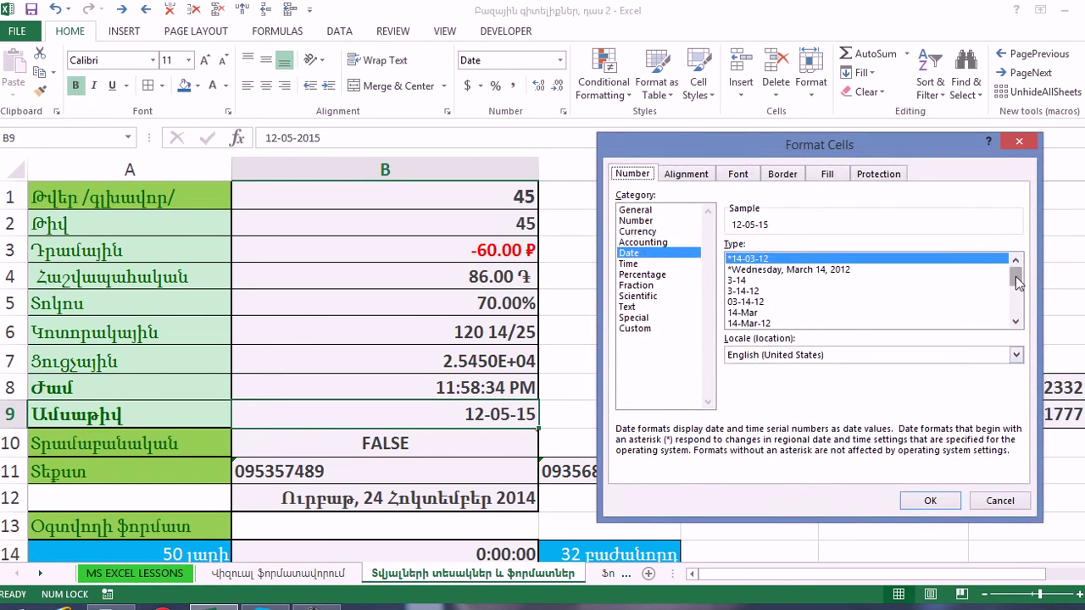
pyautogui.moveTo(1015, 277); pyautogui.dragTo(1018, 312)
pyautogui.click(780, 323)
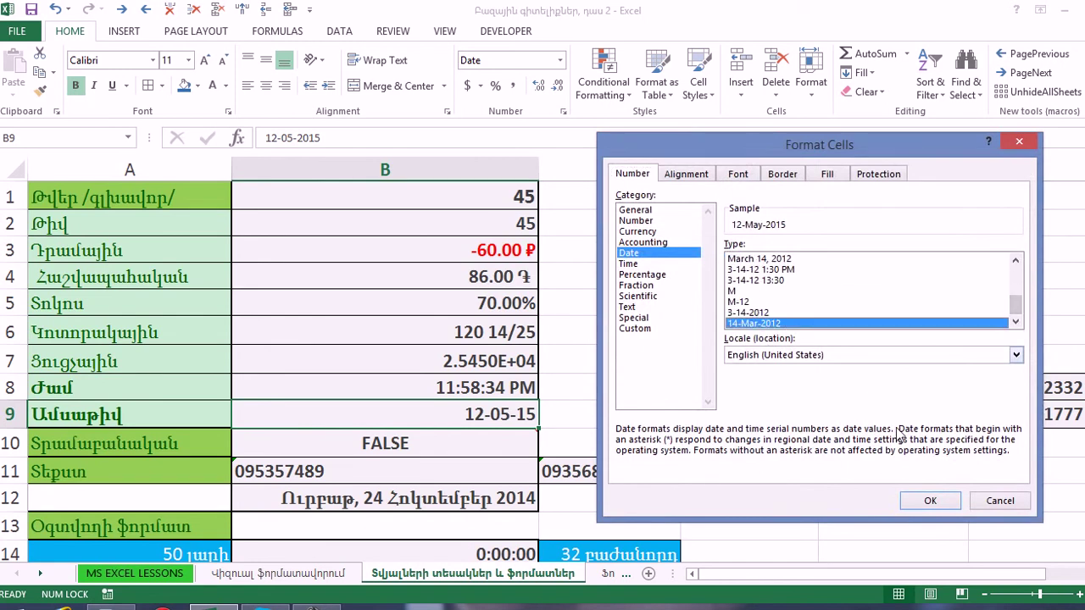
pyautogui.click(930, 500)
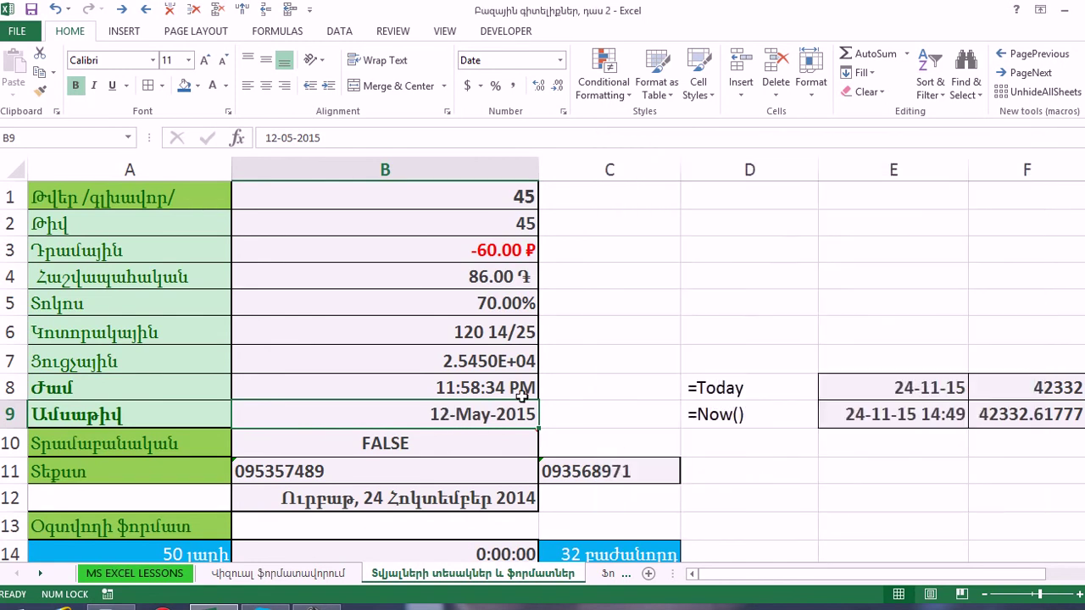
pyautogui.click(563, 111)
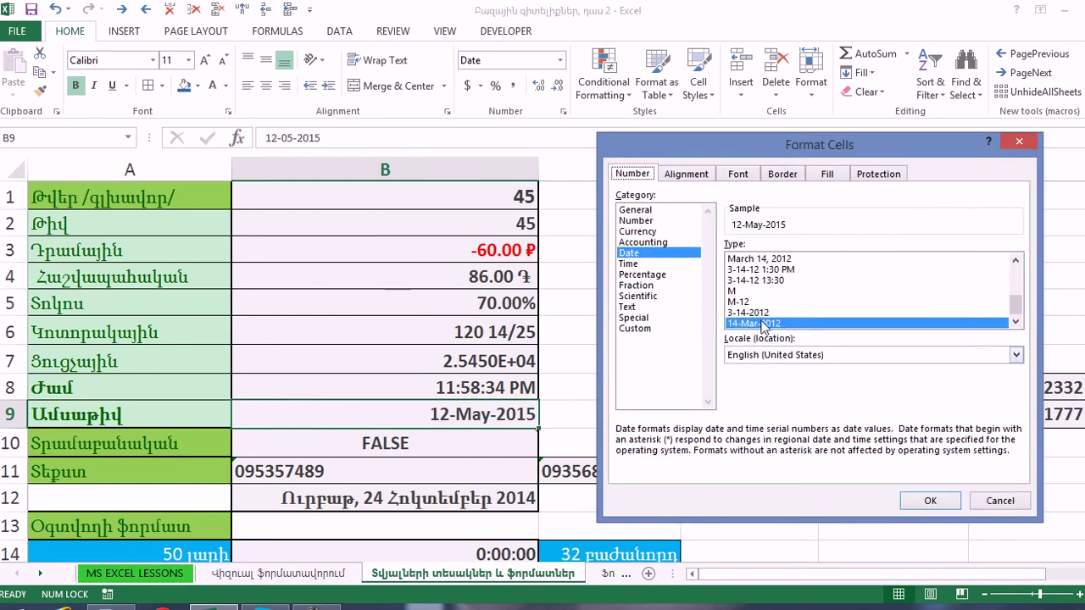
pyautogui.click(750, 313)
pyautogui.click(924, 500)
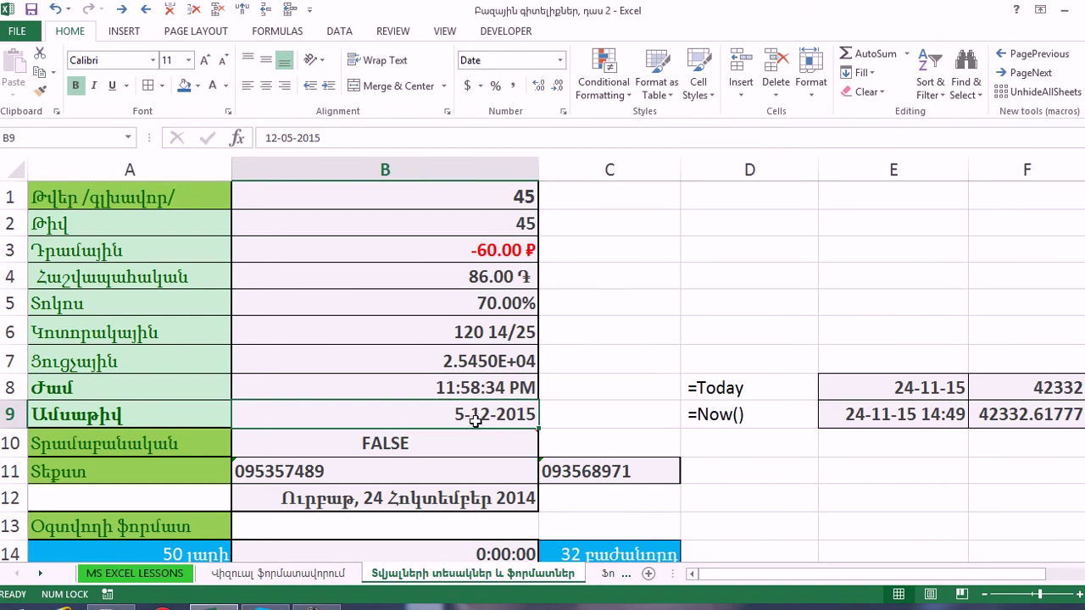
# Try the 3-14-12 style, then settle on *14-03-12 so B9 shows 12-05-15.
pyautogui.click(563, 111)
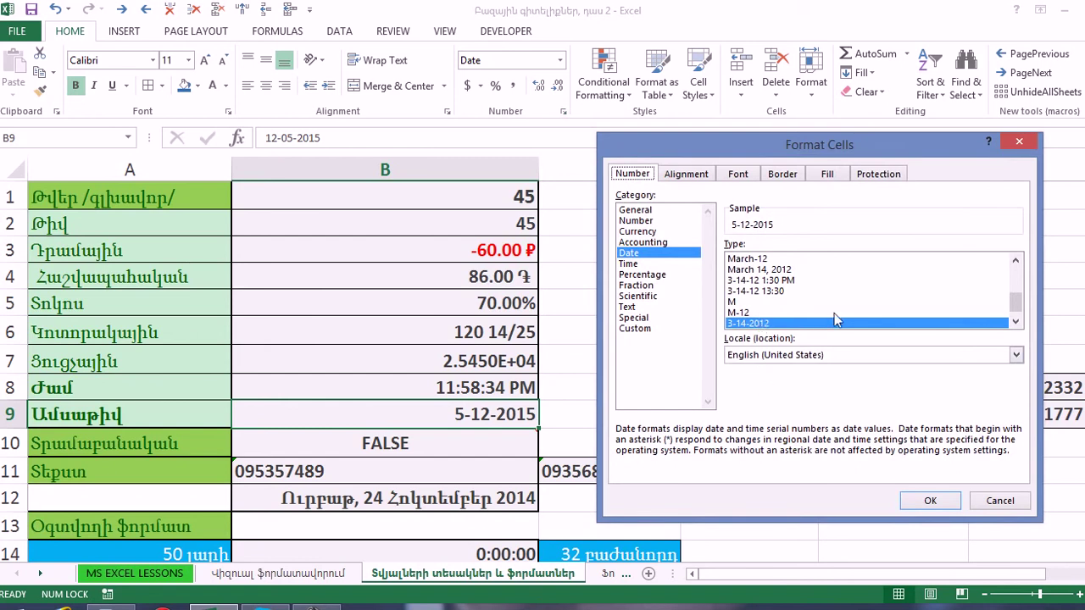
pyautogui.moveTo(1014, 301); pyautogui.dragTo(1015, 280)
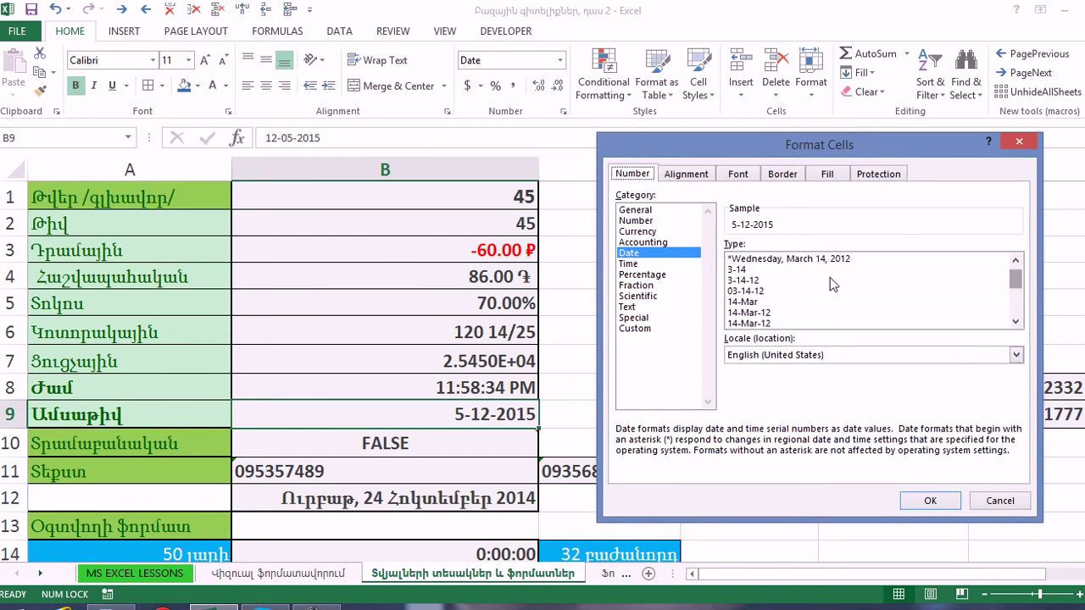
pyautogui.click(788, 282)
pyautogui.doubleClick(789, 282)
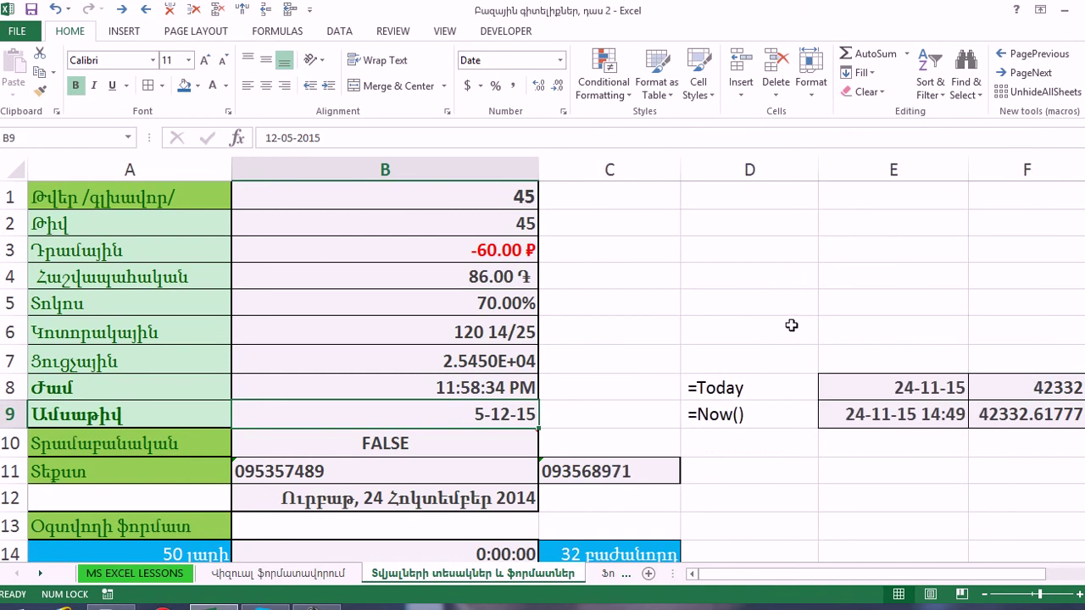
pyautogui.click(563, 111)
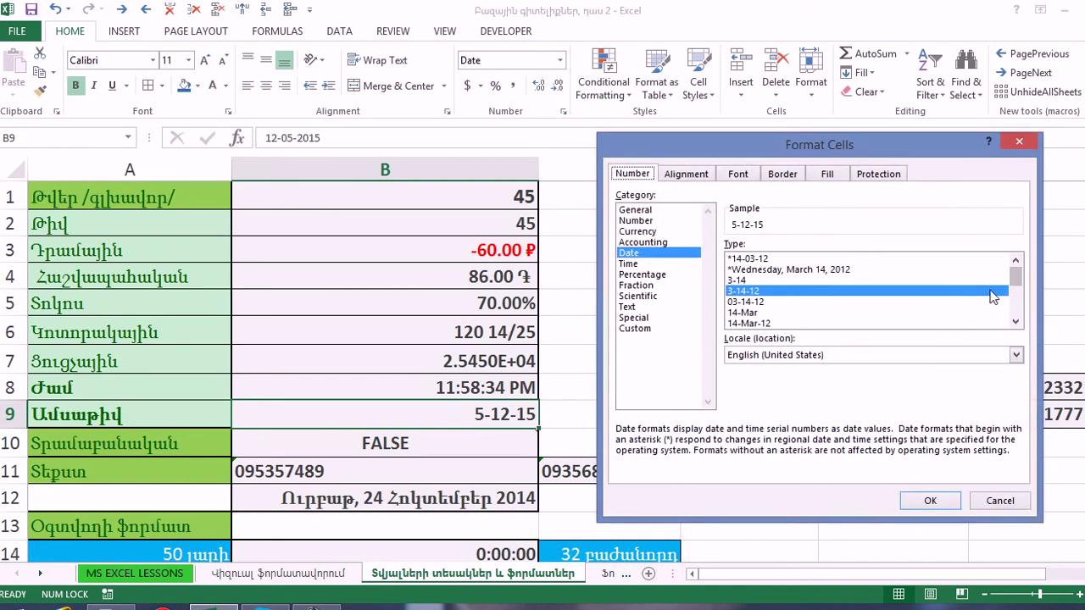
pyautogui.click(785, 258)
pyautogui.click(929, 500)
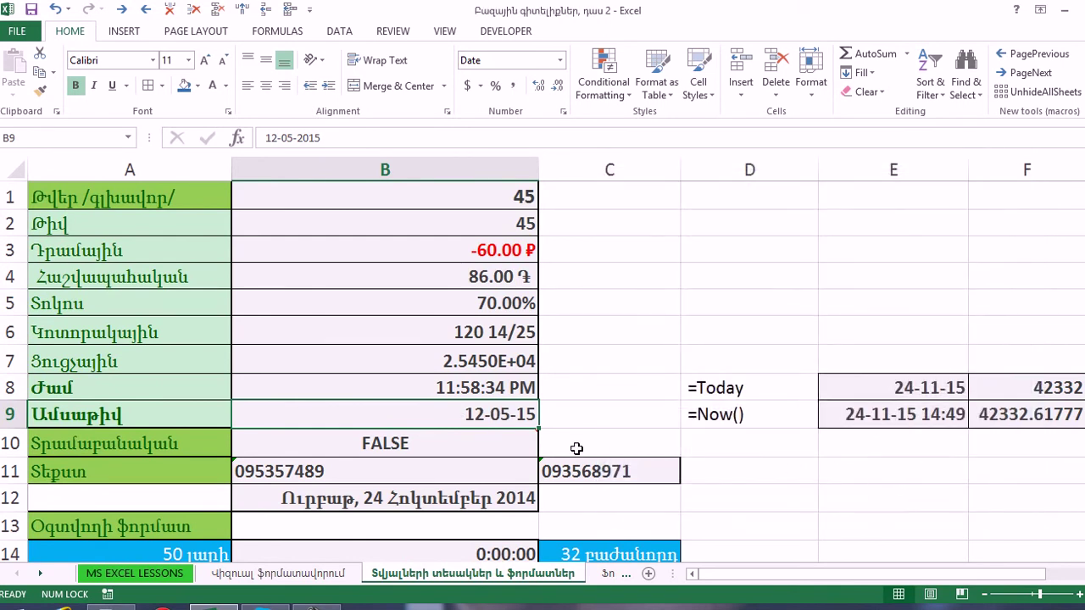
pyautogui.click(559, 60)
# Switch B9 between General (42136) and Short Date, ending on Short Date 12-05-15.
pyautogui.click(562, 90)
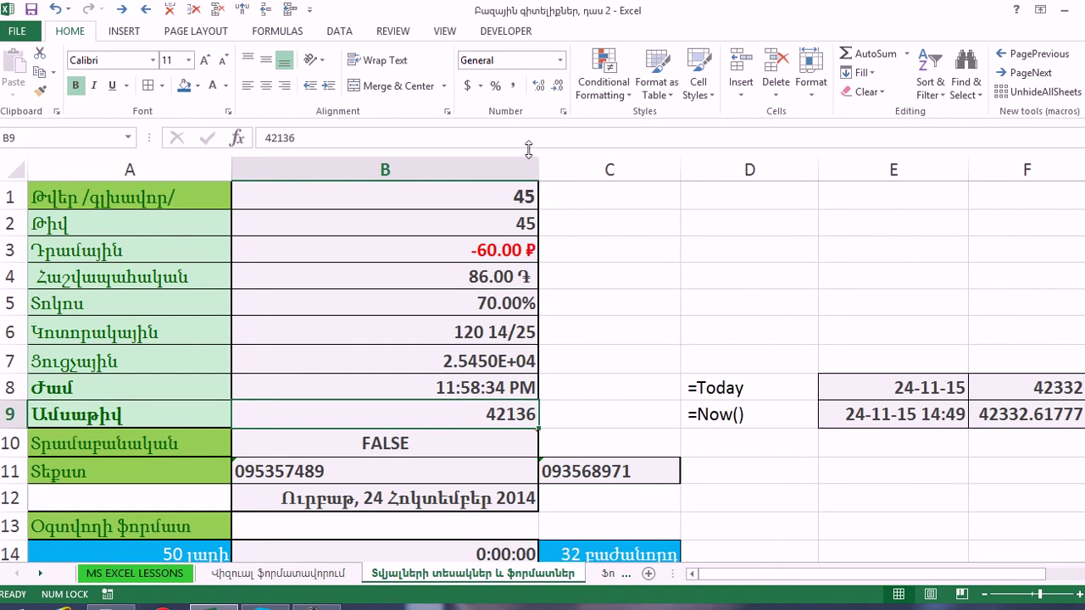
pyautogui.click(560, 60)
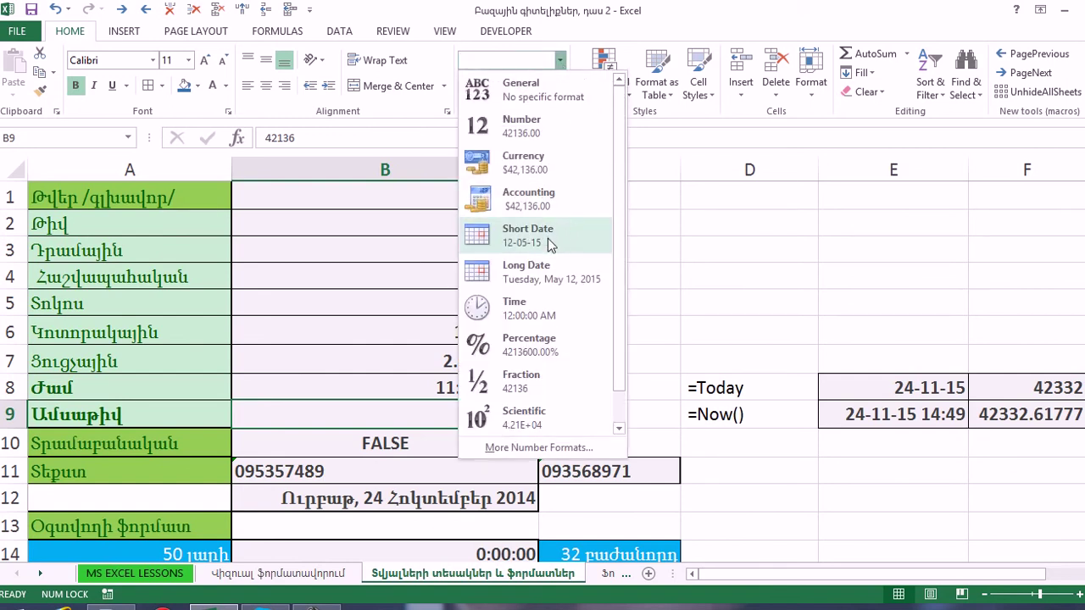
pyautogui.click(552, 239)
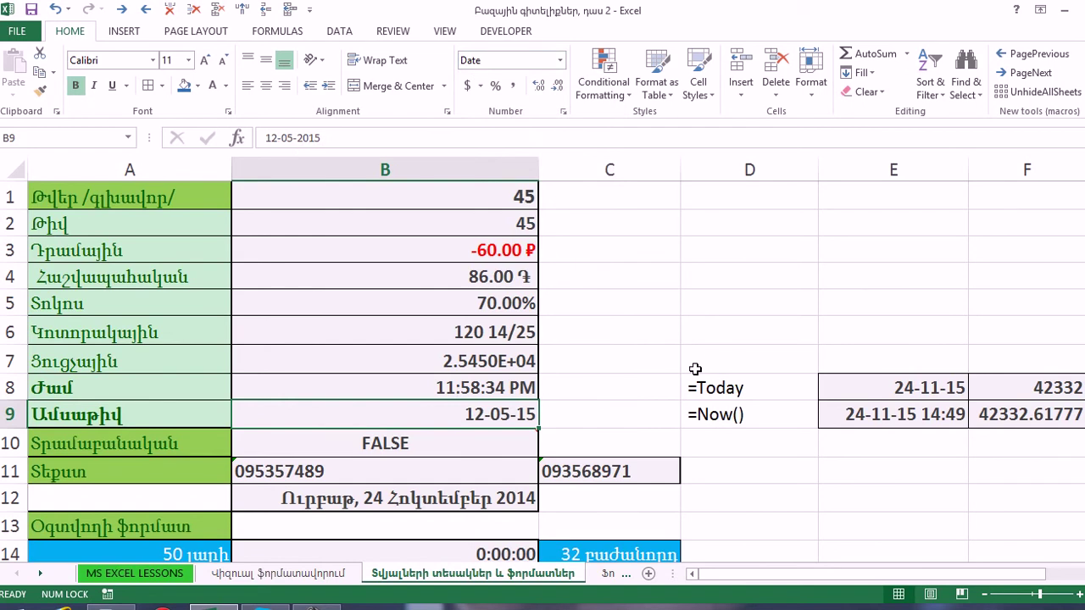
pyautogui.click(559, 60)
pyautogui.click(556, 95)
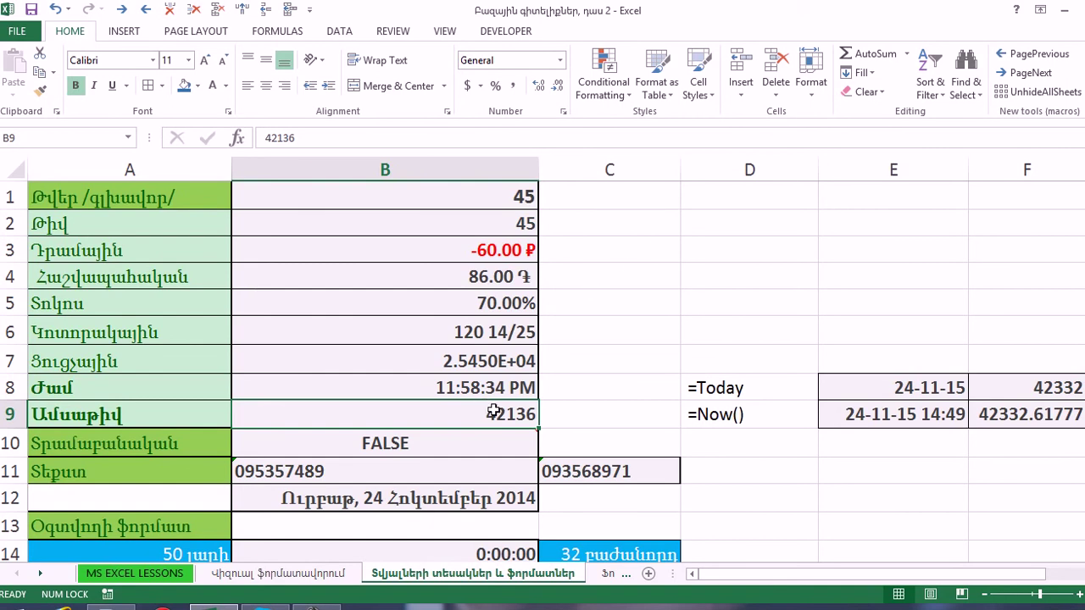
pyautogui.click(560, 60)
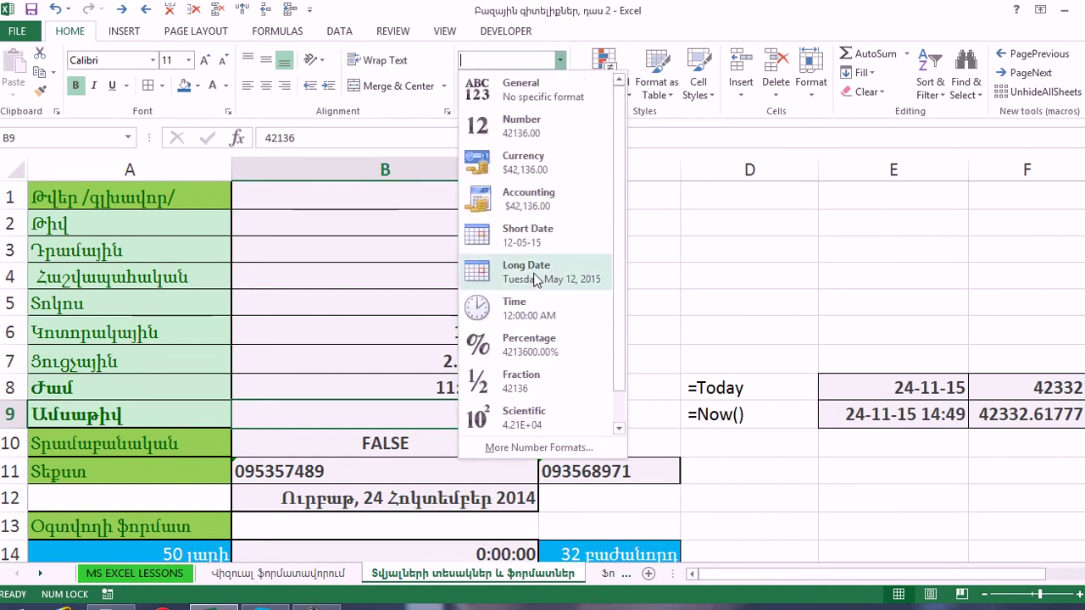
pyautogui.click(543, 241)
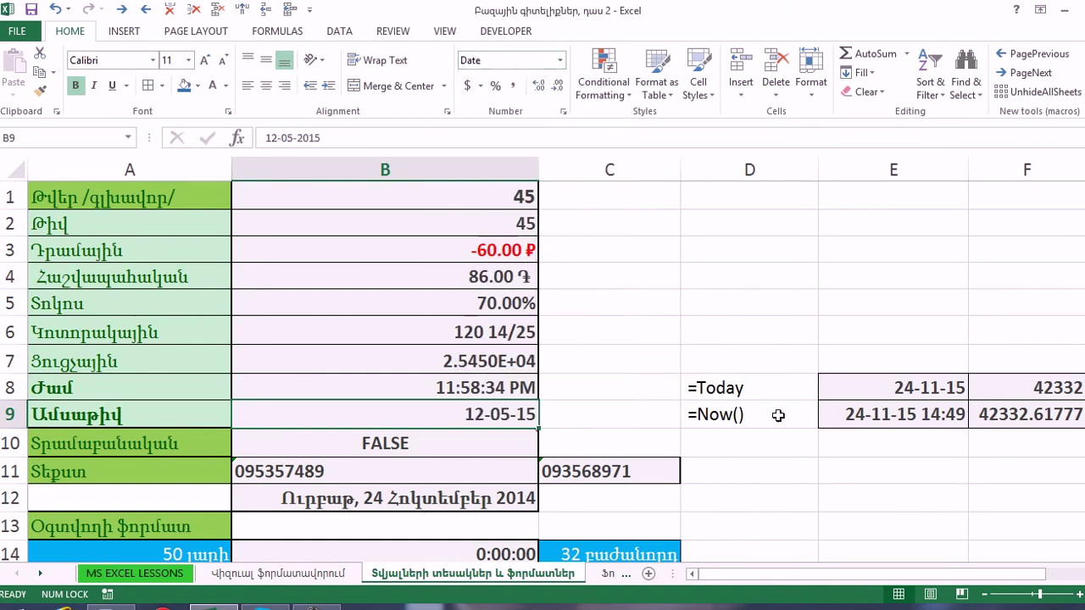
# Recommit the =TODAY() formulas in E8 and F8 so the date refreshes.
pyautogui.click(864, 391)
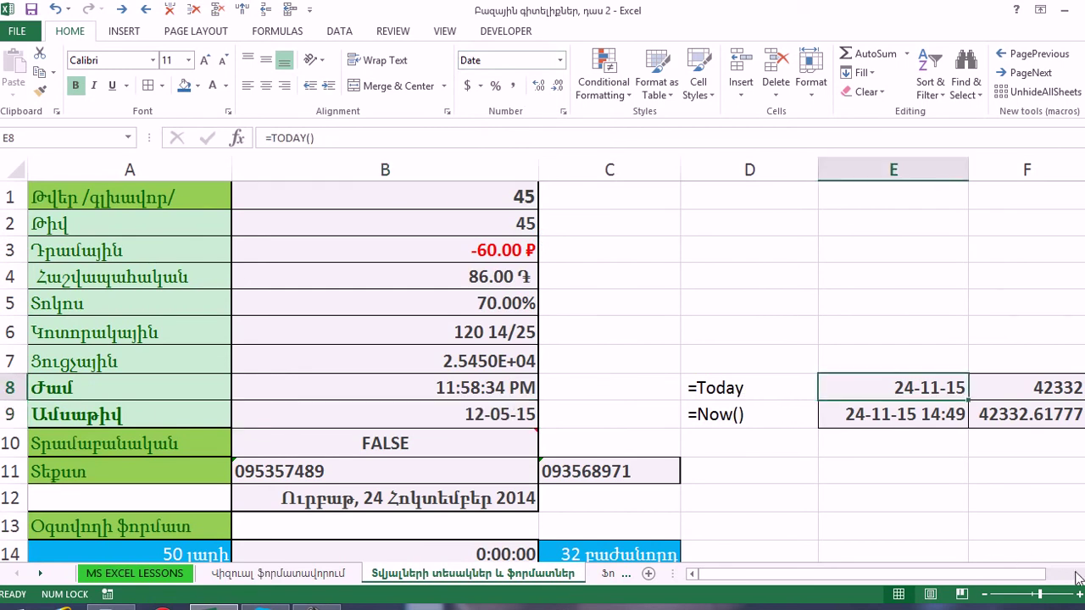
pyautogui.click(1079, 574)
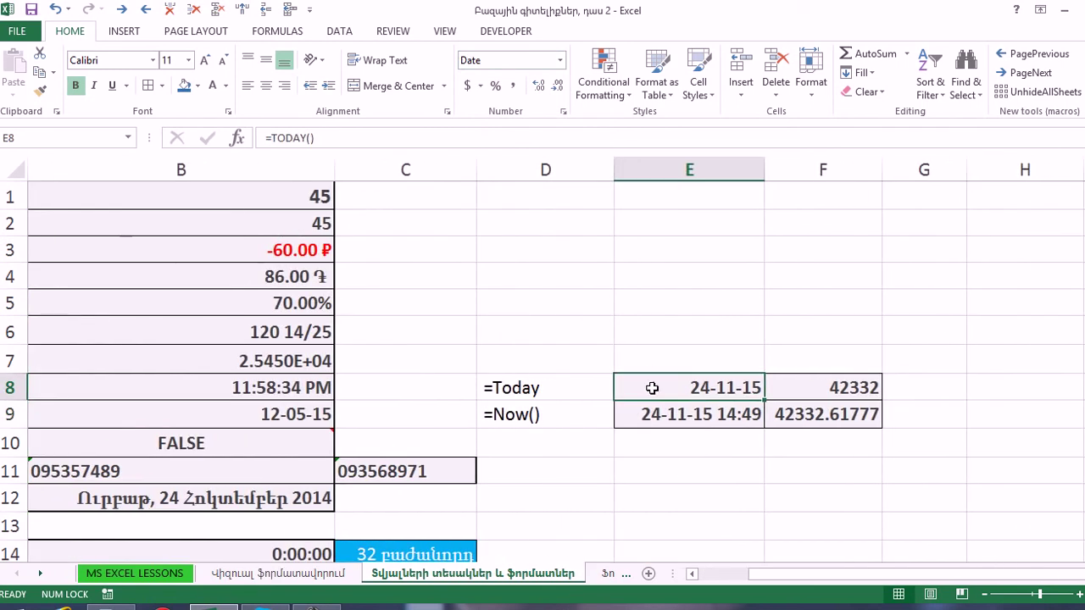
pyautogui.doubleClick(654, 391)
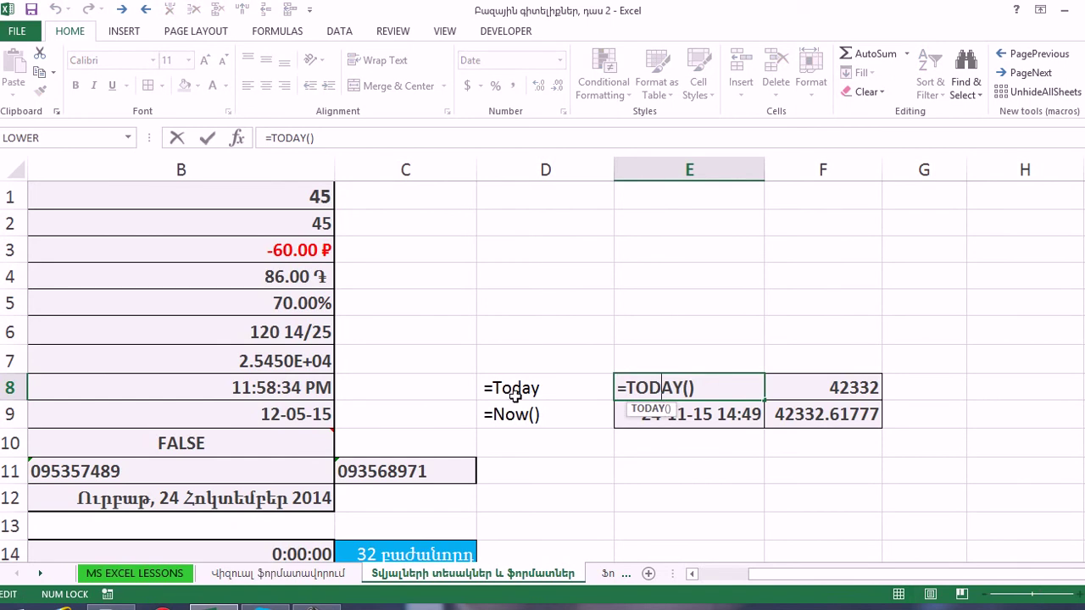
pyautogui.click(729, 389)
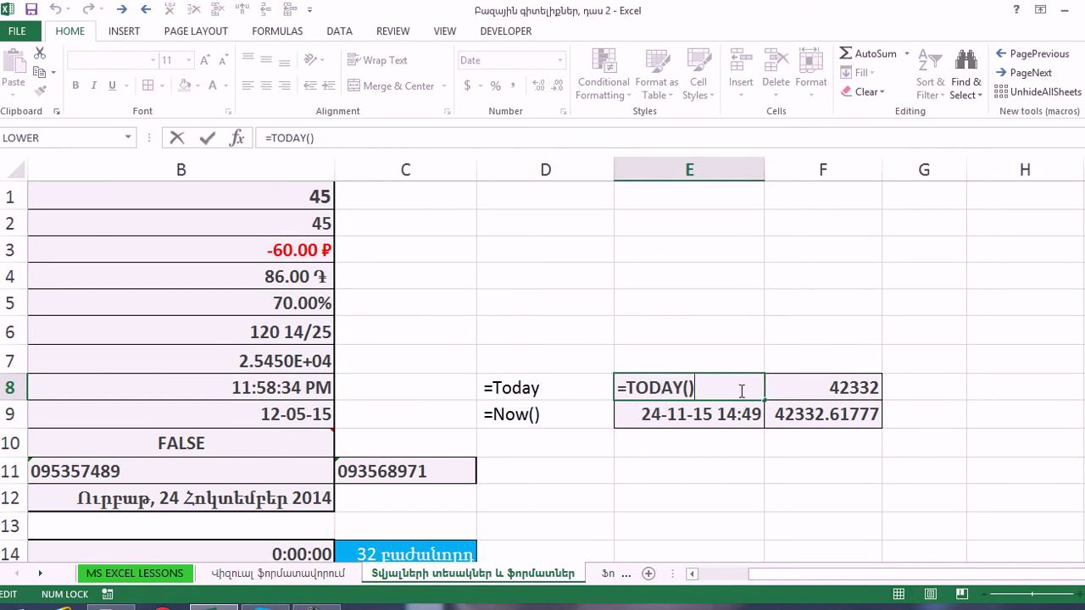
pyautogui.press('Return')
pyautogui.click(727, 389)
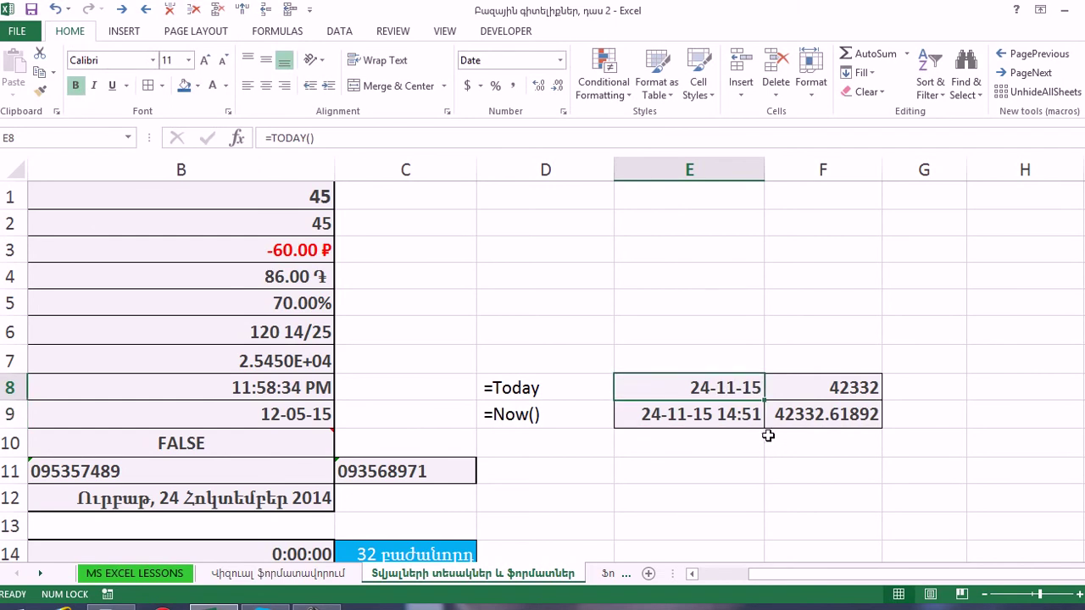
pyautogui.doubleClick(823, 388)
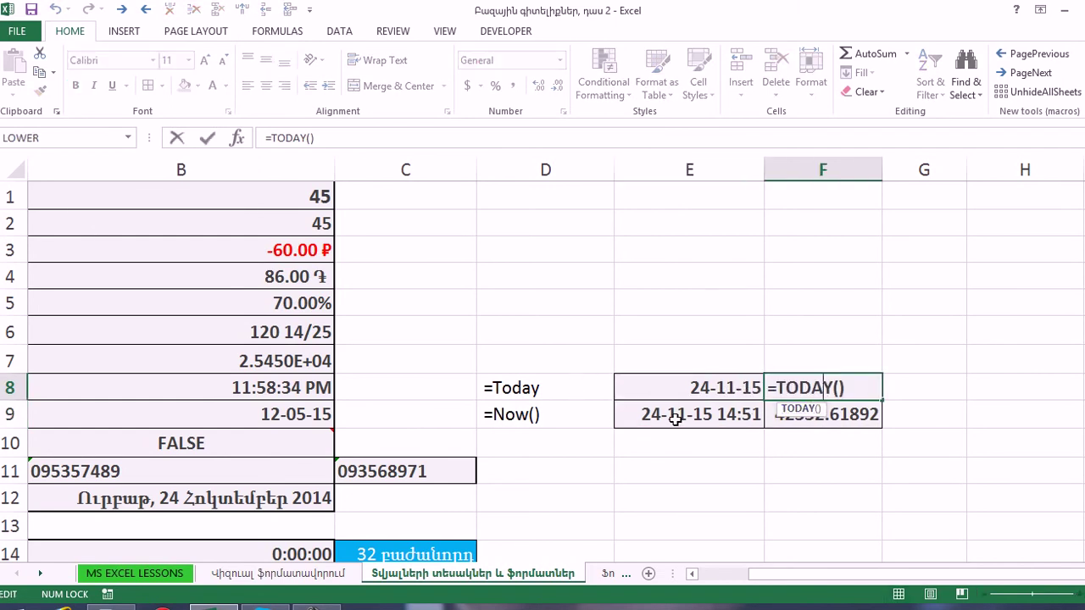
pyautogui.press('Return')
# Show F8 as General serial 42332 and re-enter =NOW() in E9.
pyautogui.click(788, 387)
pyautogui.click(551, 61)
pyautogui.click(509, 75)
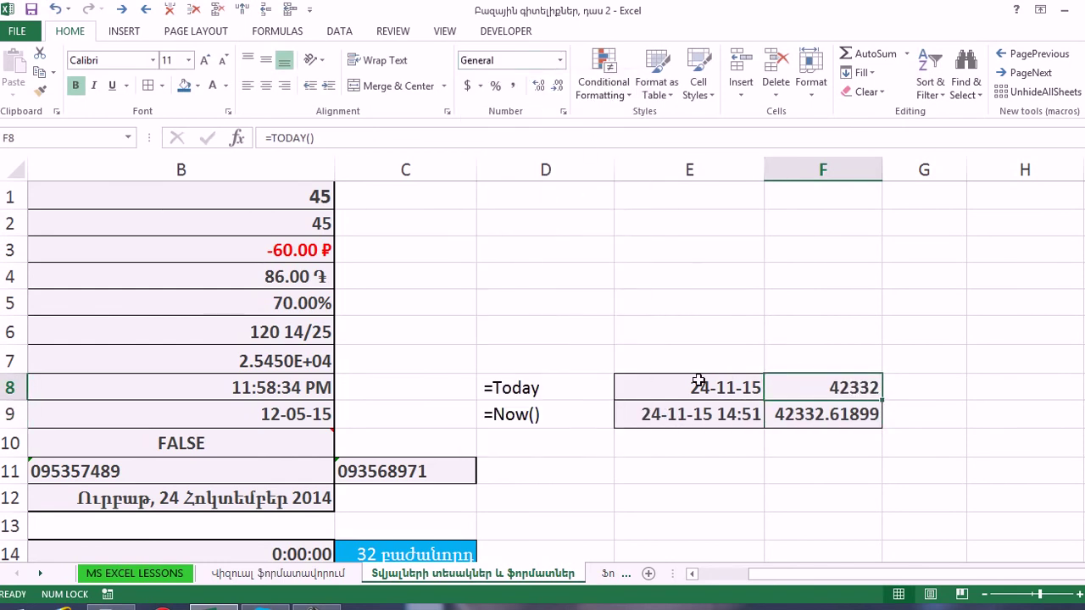
pyautogui.click(699, 385)
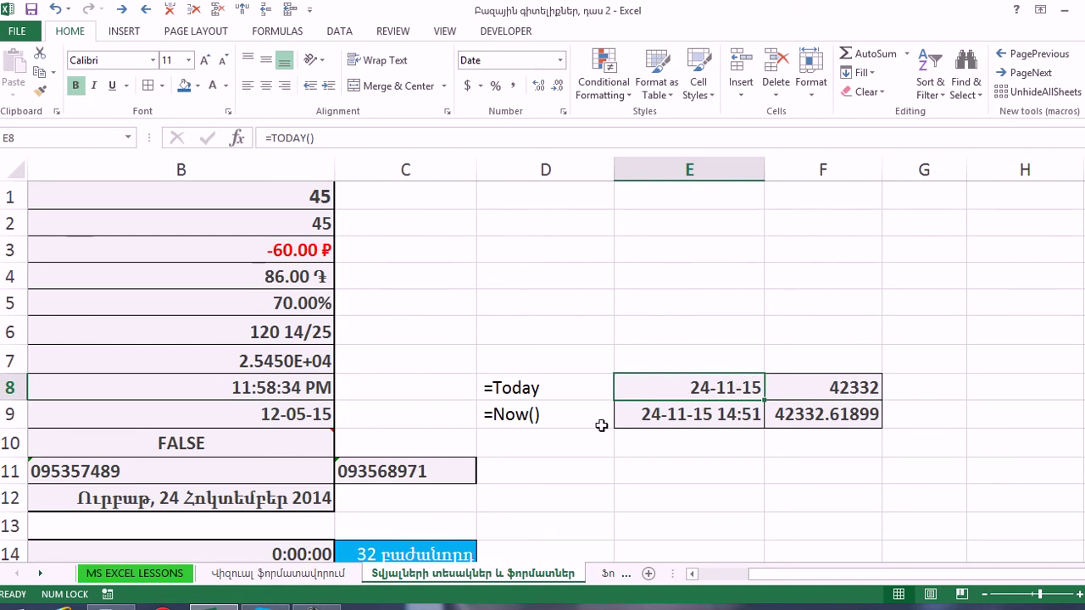
pyautogui.doubleClick(663, 415)
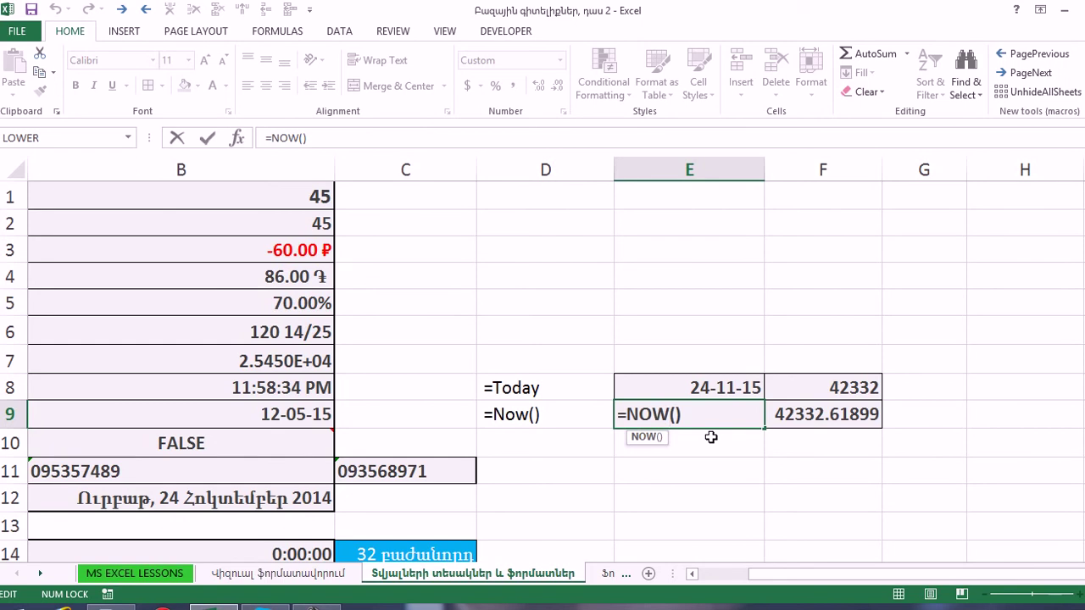
pyautogui.press('Return')
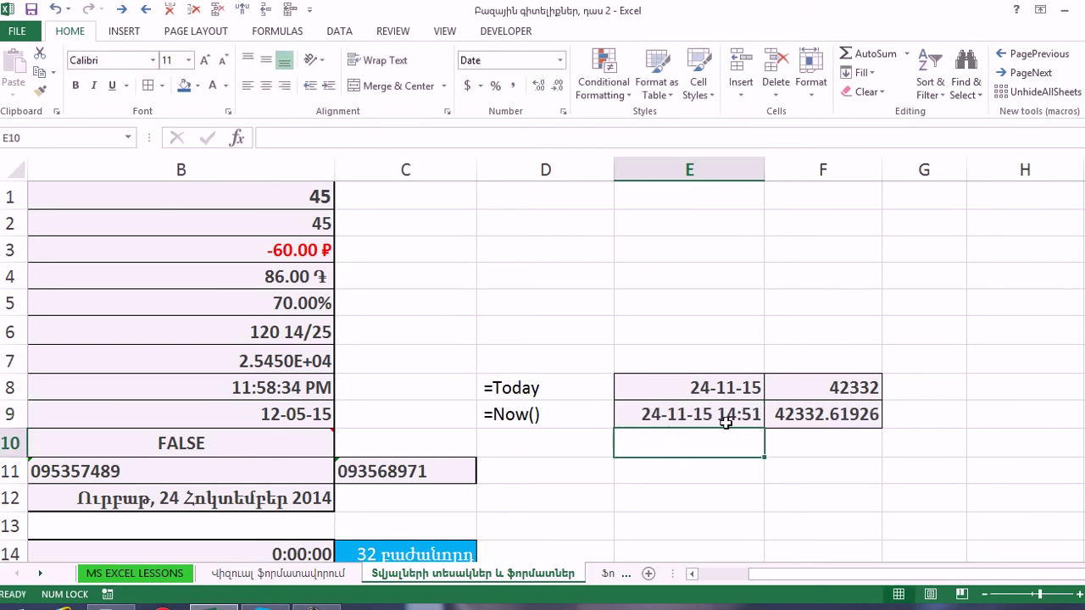
pyautogui.press('Up')
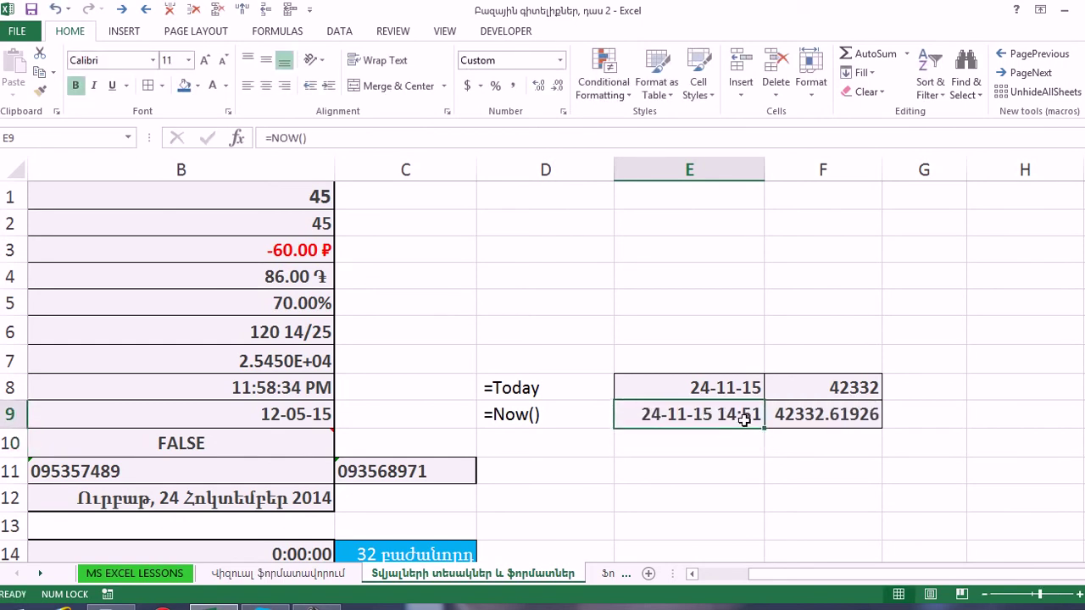
pyautogui.click(829, 416)
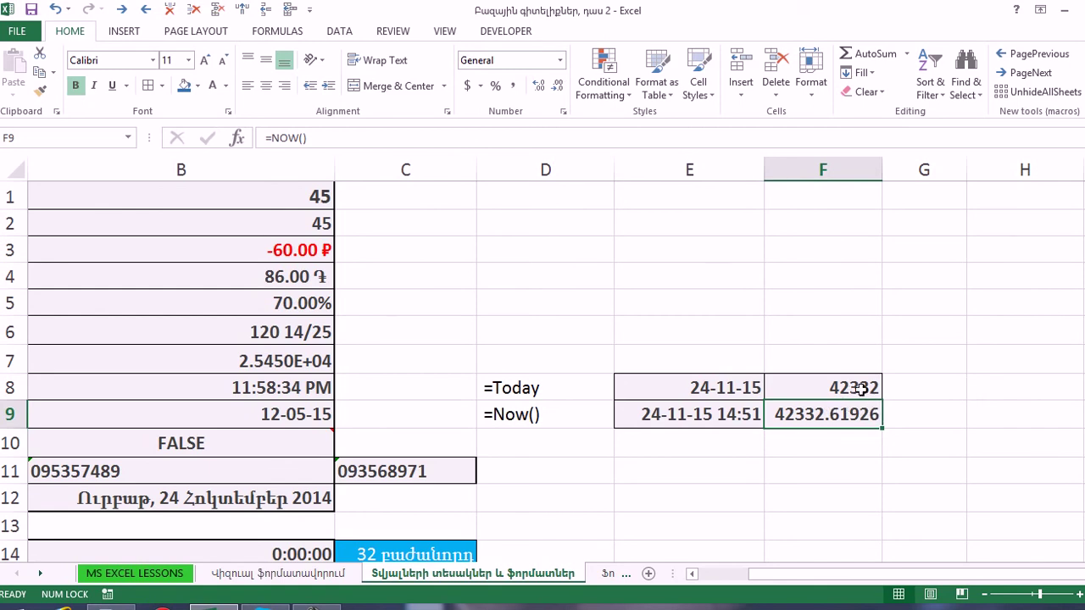
pyautogui.click(860, 389)
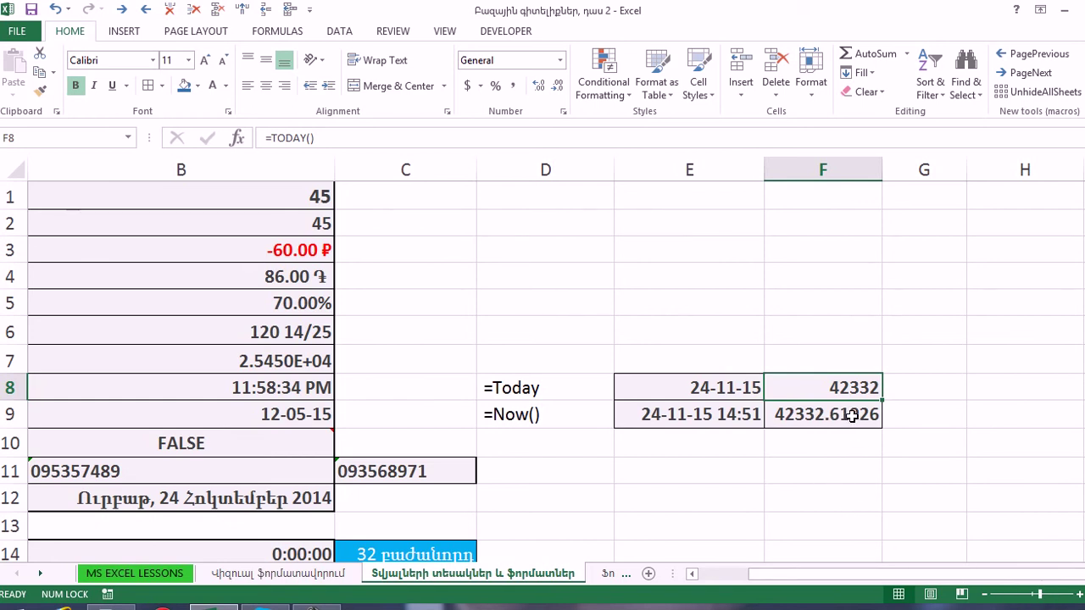
pyautogui.doubleClick(852, 442)
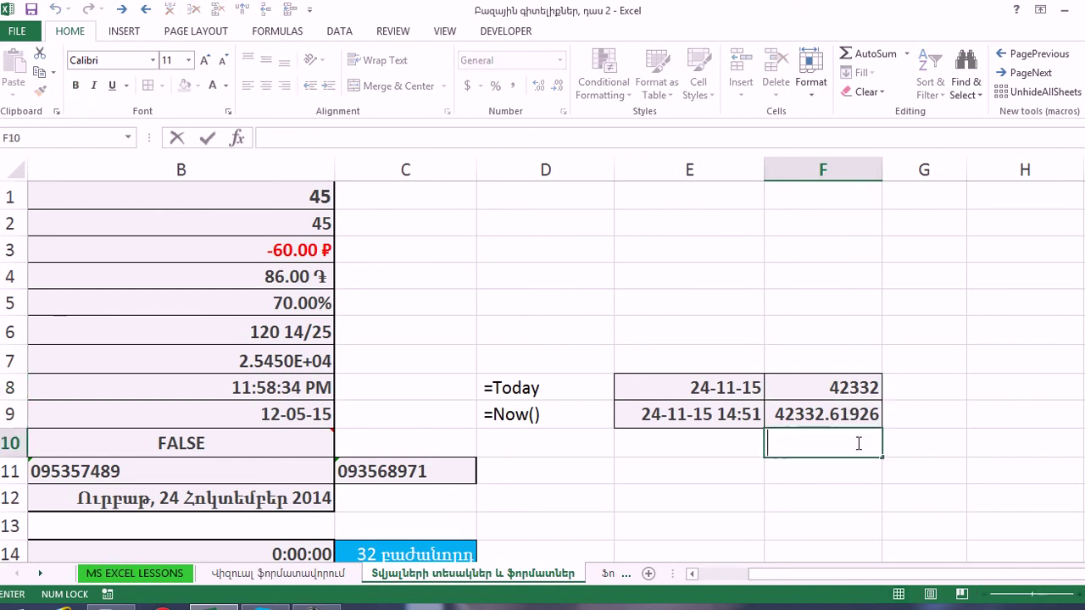
pyautogui.press('Return')
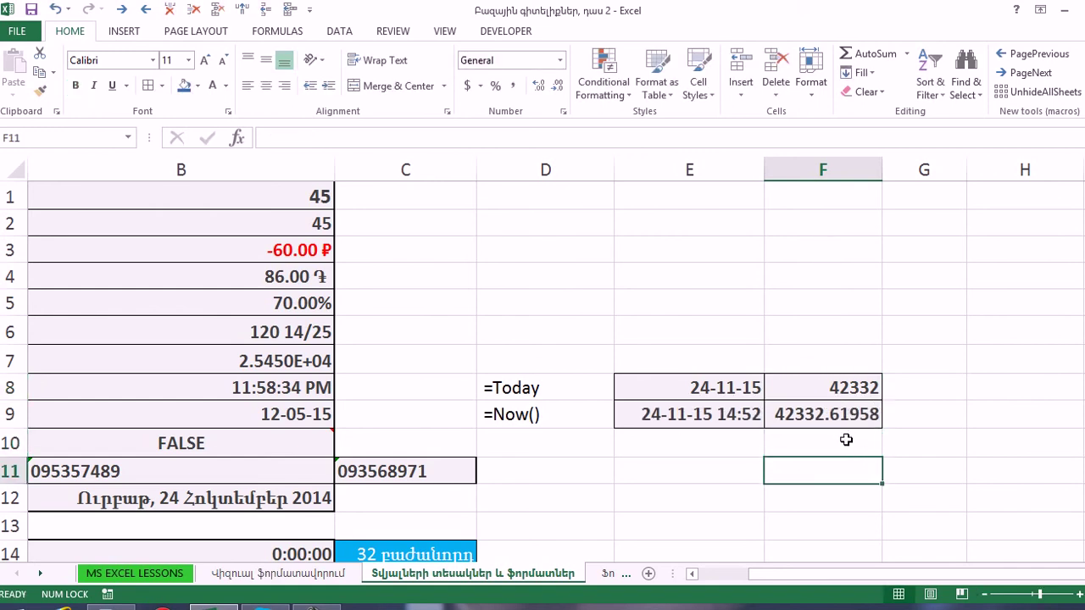
pyautogui.doubleClick(846, 440)
pyautogui.press('Return')
pyautogui.moveTo(785, 574); pyautogui.dragTo(719, 573)
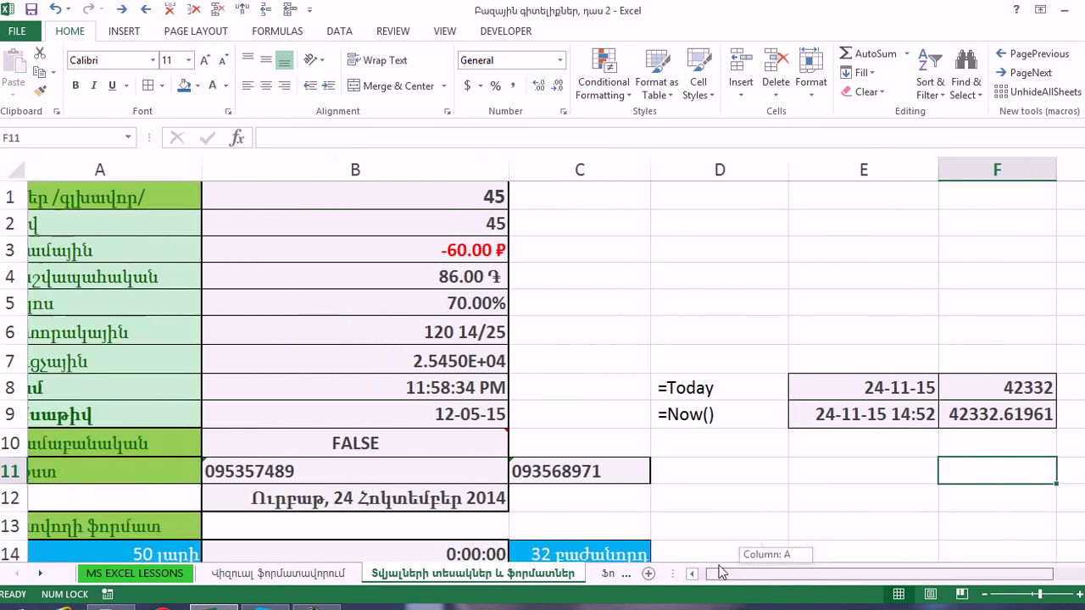
pyautogui.doubleClick(456, 387)
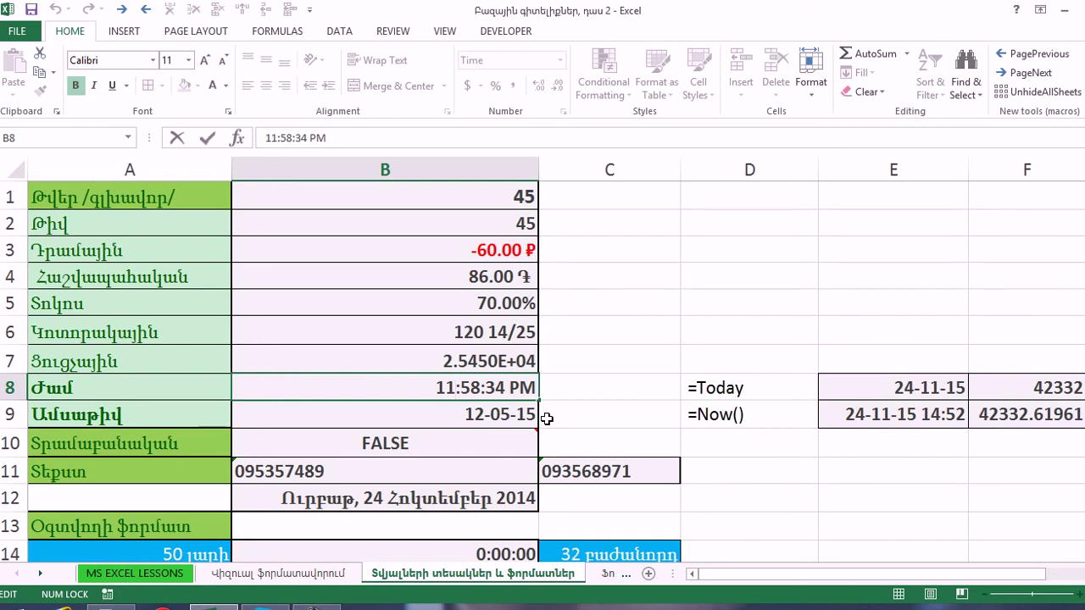
pyautogui.press('Return')
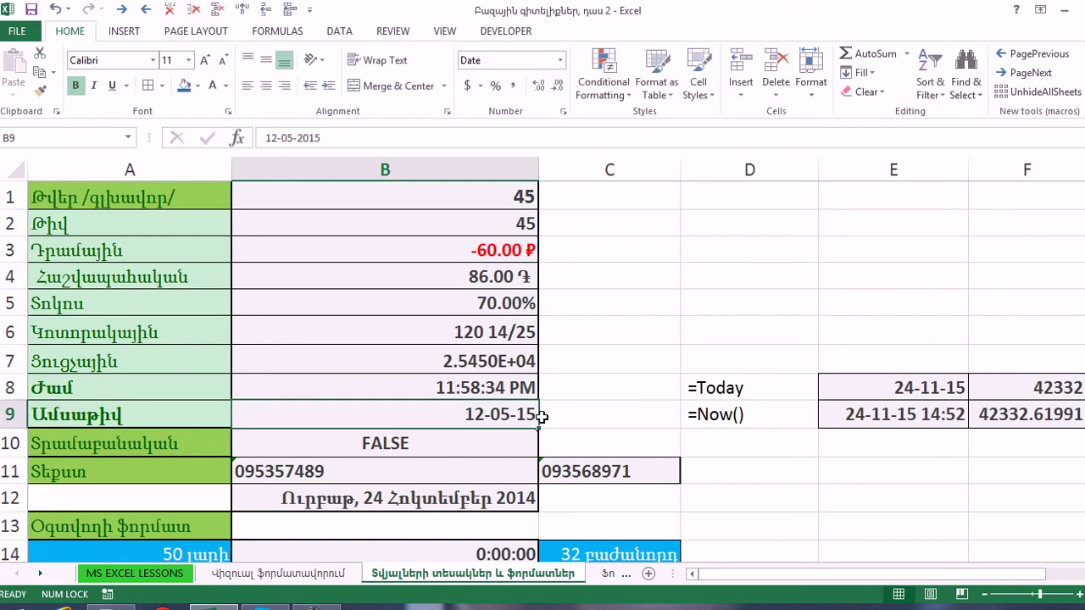
pyautogui.click(502, 388)
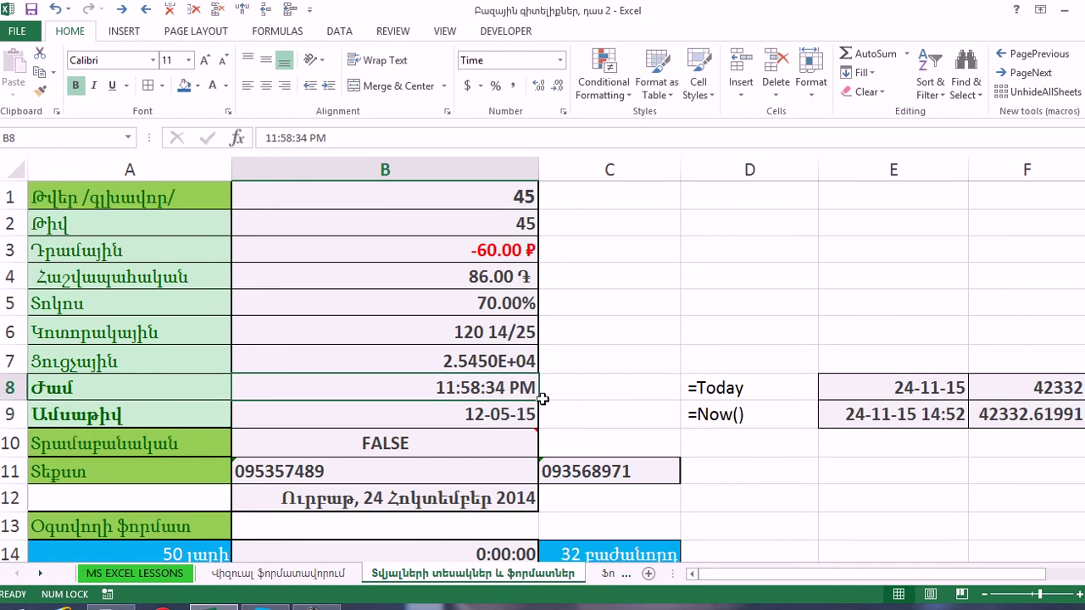
# Toggle B10's comparison between =5>3 (TRUE) and back to =5<3 (FALSE).
pyautogui.scroll(-1, 534, 398)
pyautogui.moveTo(439, 443)
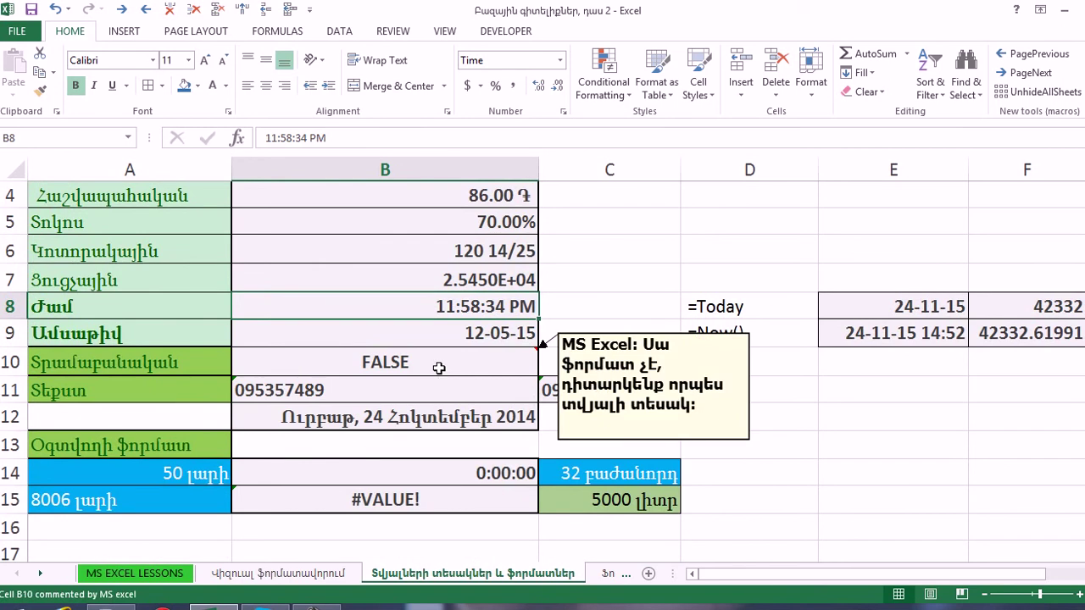
pyautogui.doubleClick(440, 368)
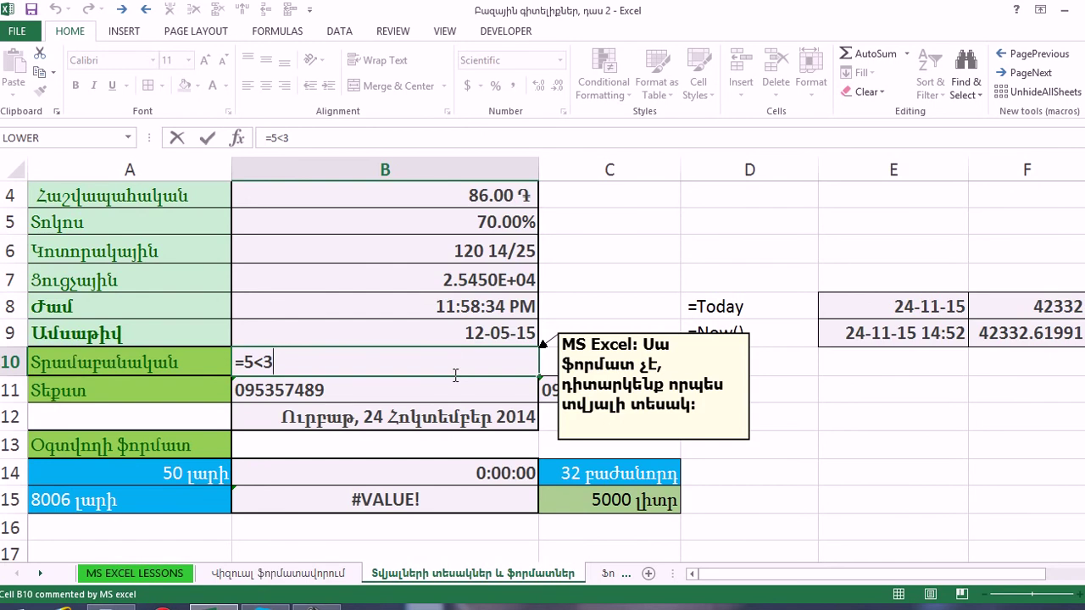
pyautogui.press('Return')
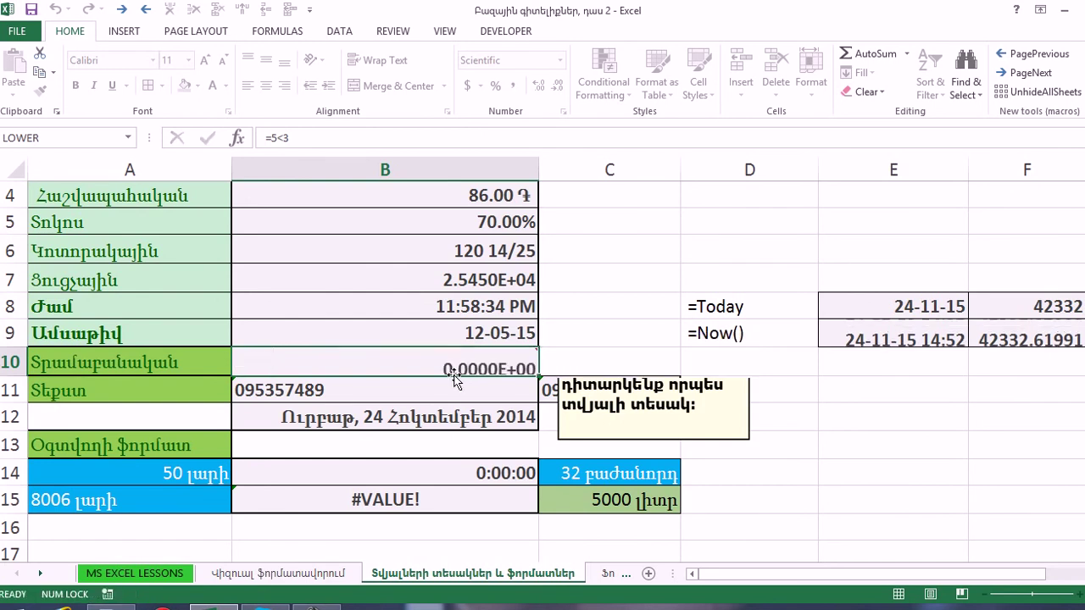
pyautogui.doubleClick(452, 363)
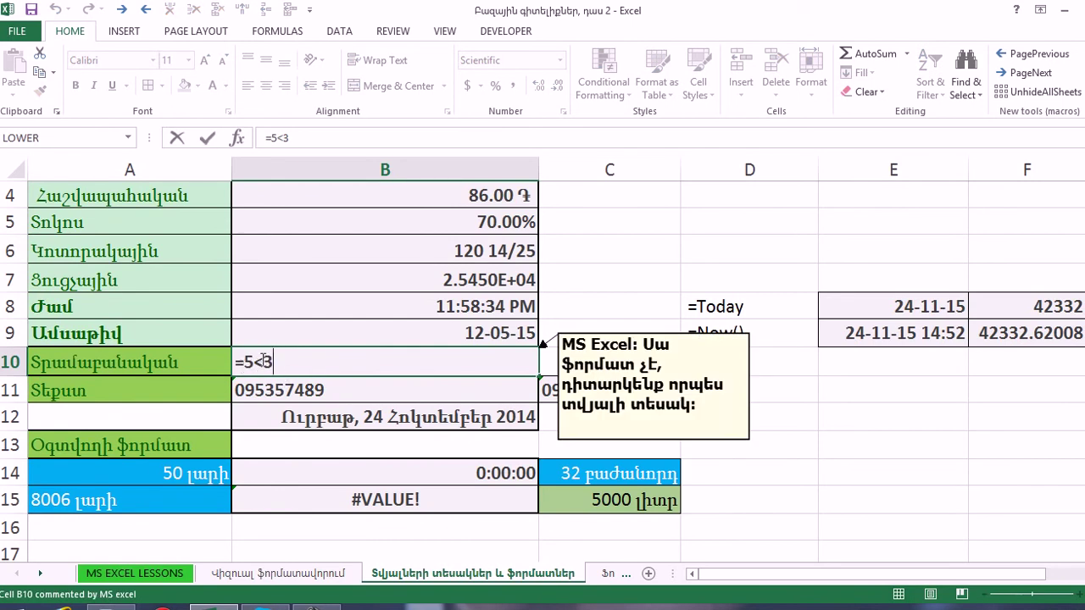
pyautogui.moveTo(263, 361); pyautogui.dragTo(254, 362)
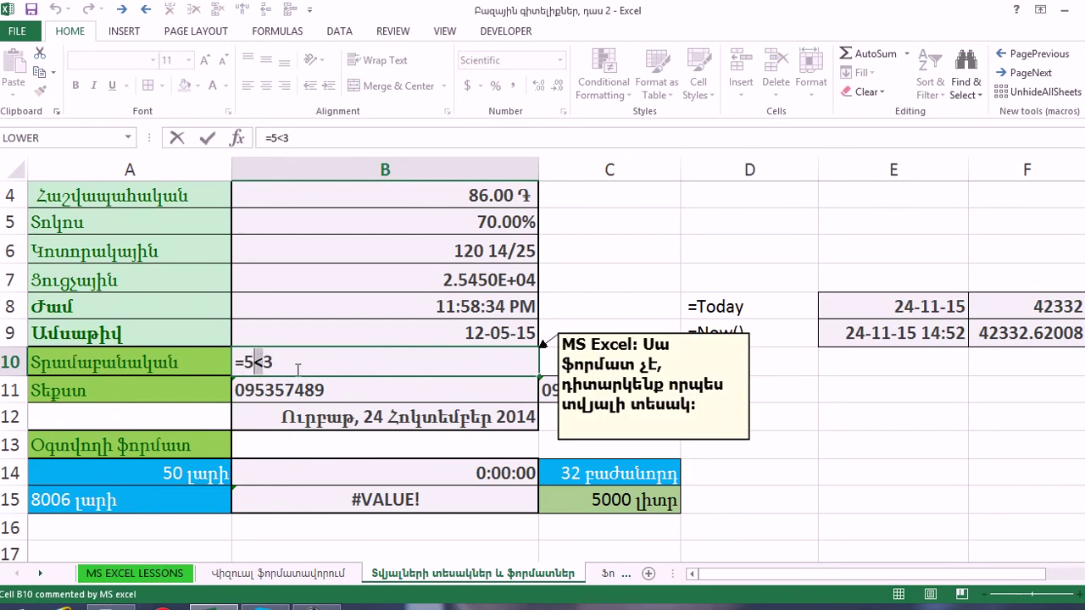
pyautogui.write('>')
pyautogui.press('Return')
pyautogui.click(291, 361)
pyautogui.doubleClick(268, 363)
pyautogui.moveTo(263, 362); pyautogui.dragTo(254, 362)
pyautogui.write('<')
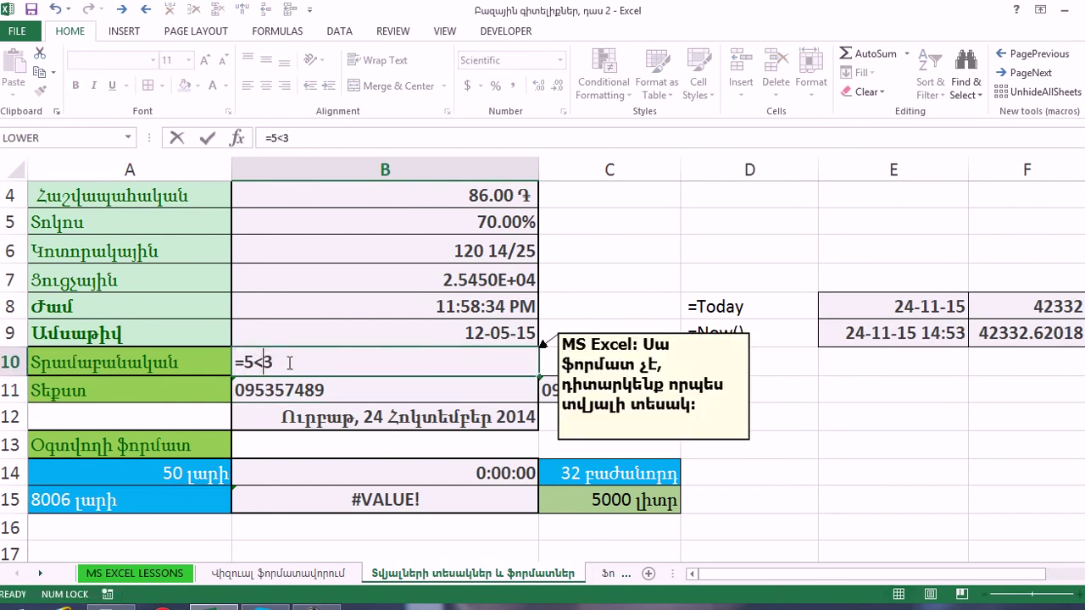
pyautogui.press('Return')
# Edit B10's formula through =5<30 to the final =5<>3, showing TRUE.
pyautogui.doubleClick(288, 362)
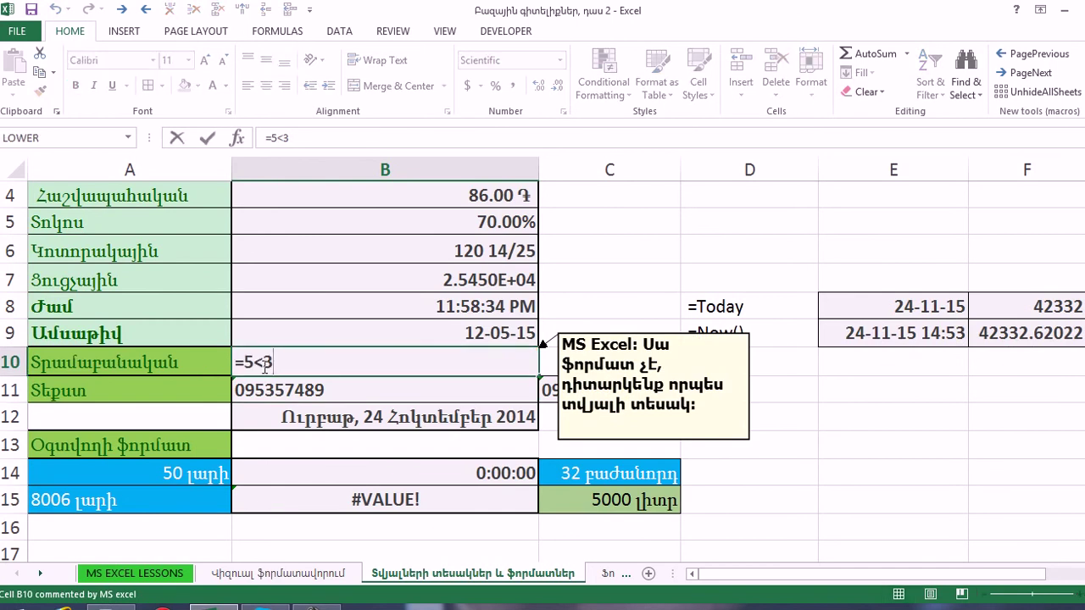
pyautogui.write('0')
pyautogui.press('Return')
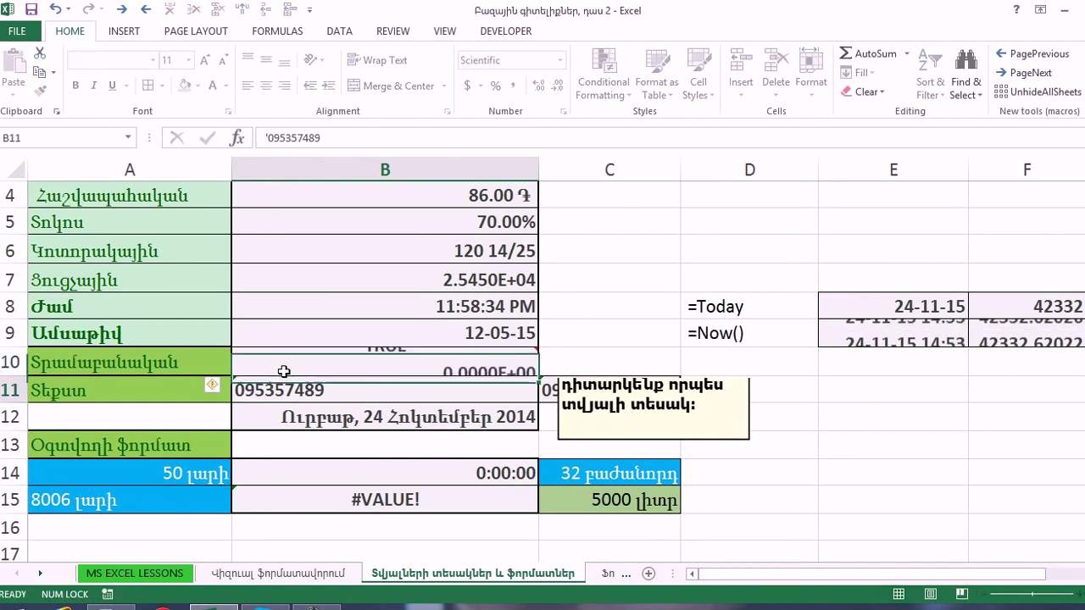
pyautogui.click(344, 360)
pyautogui.doubleClick(405, 356)
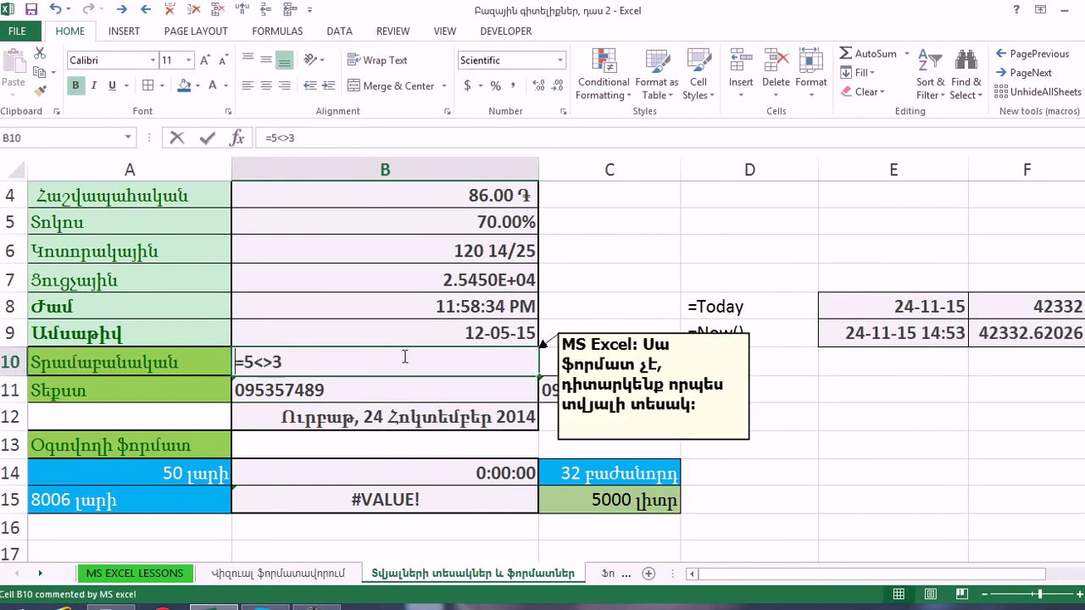
pyautogui.press('Return')
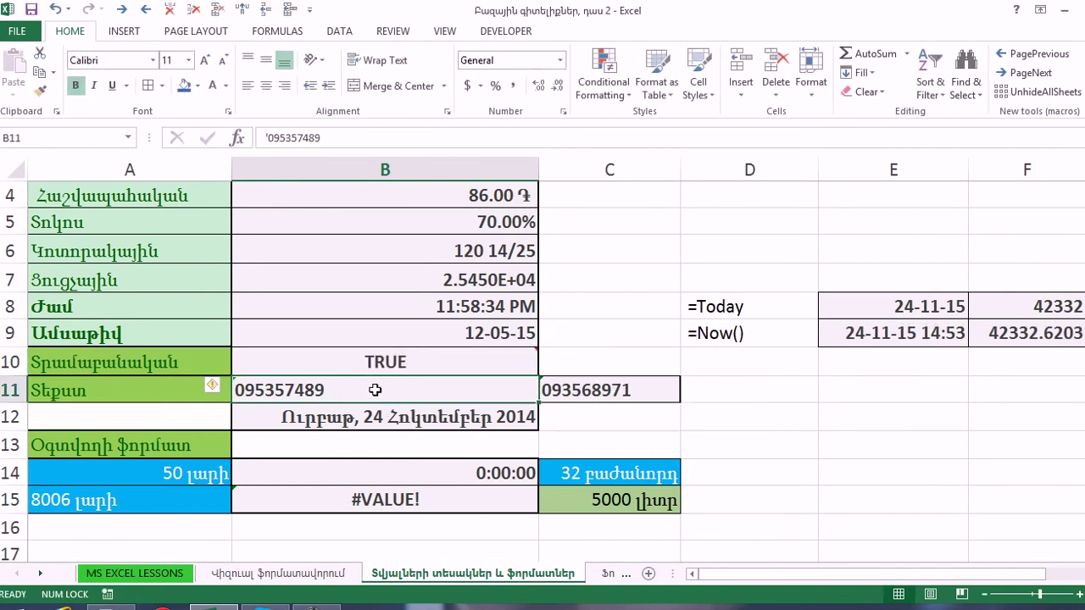
pyautogui.moveTo(384, 362)
pyautogui.click(560, 60)
pyautogui.click(542, 97)
pyautogui.press('Delete')
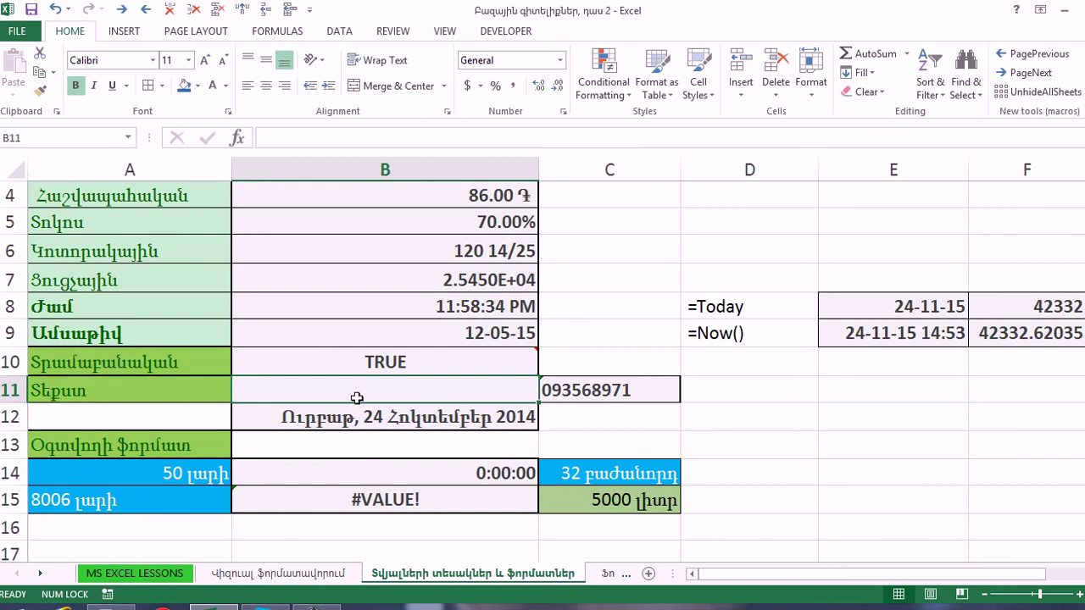
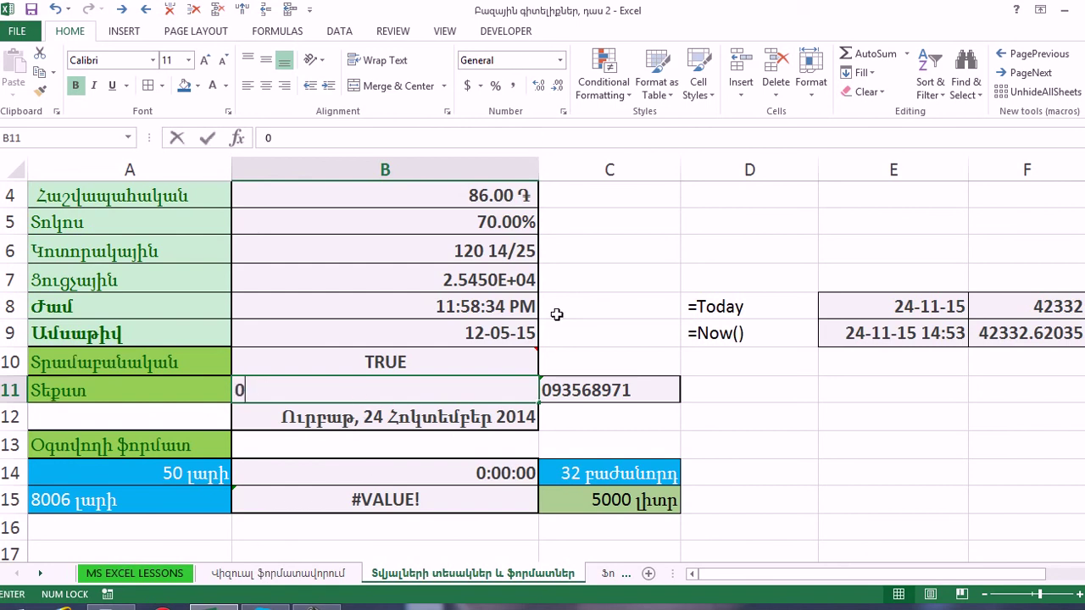
pyautogui.press('Return')
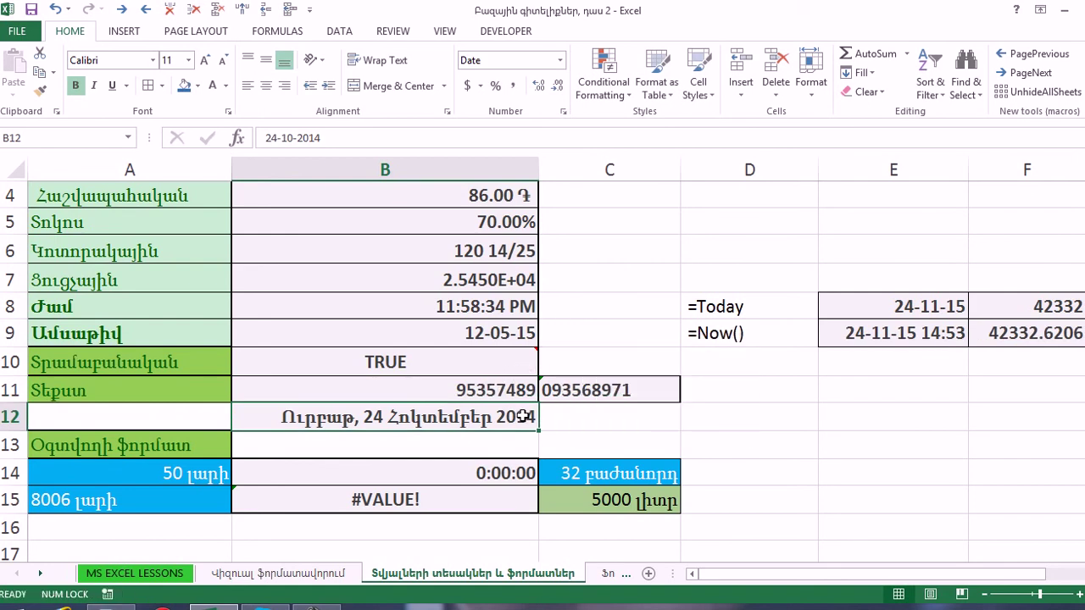
pyautogui.doubleClick(441, 392)
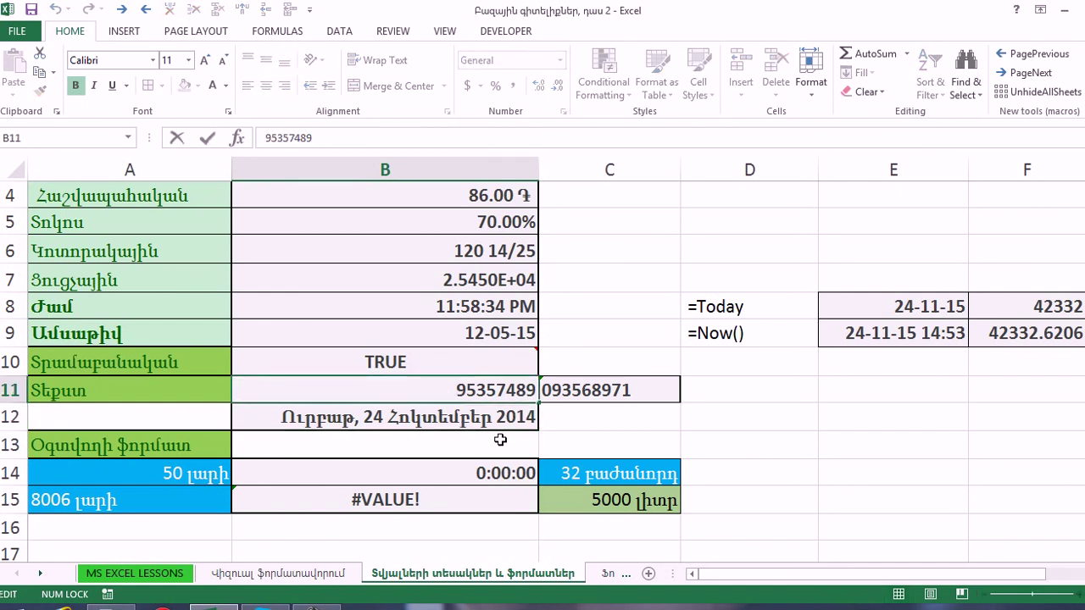
pyautogui.press('Return')
pyautogui.click(476, 389)
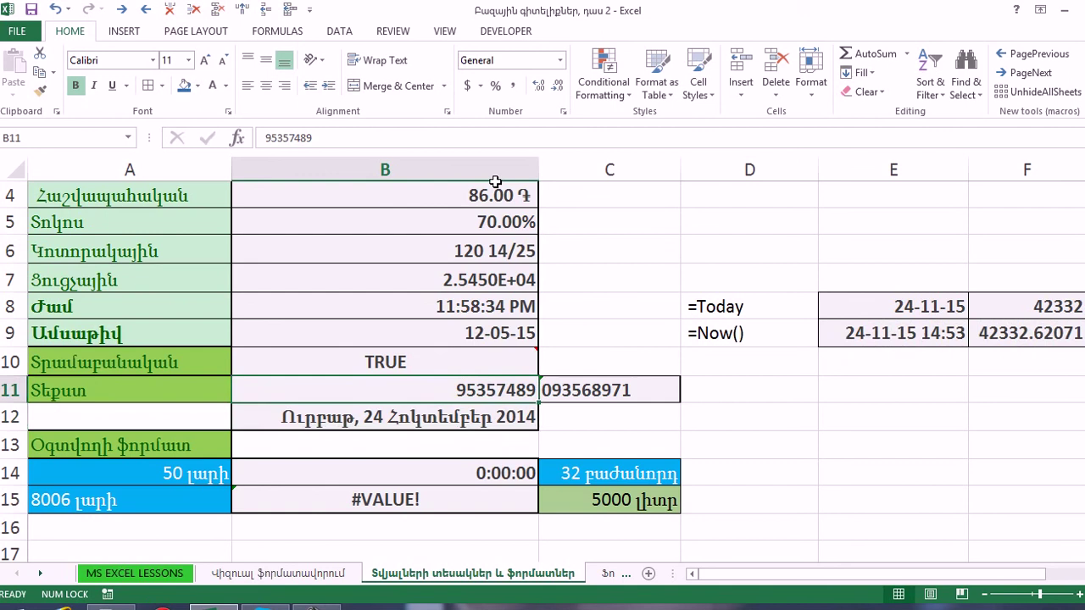
pyautogui.click(559, 60)
pyautogui.scroll(-1, 560, 390)
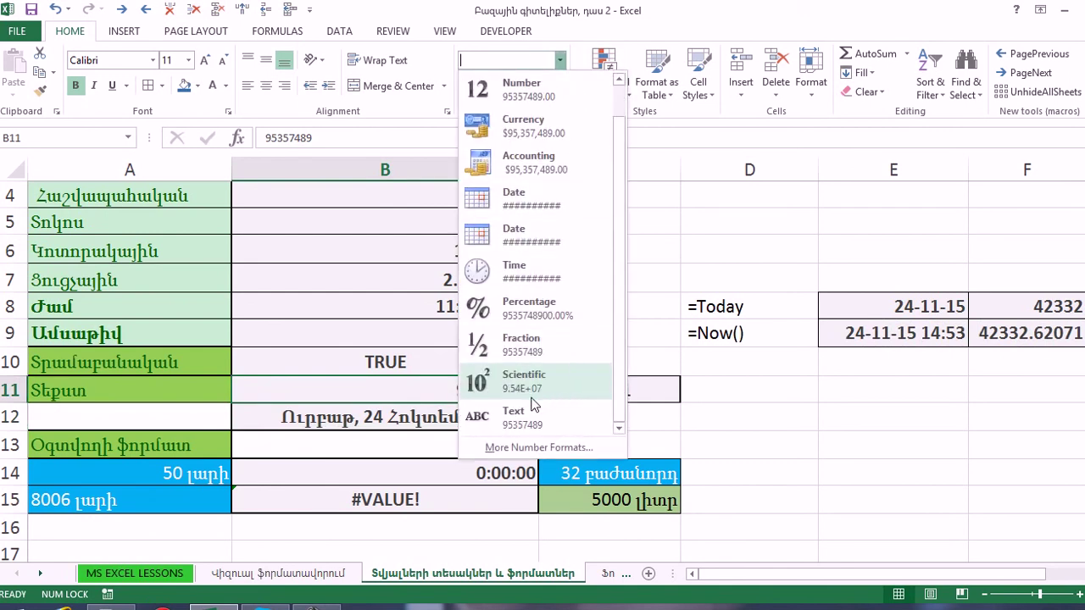
pyautogui.click(551, 415)
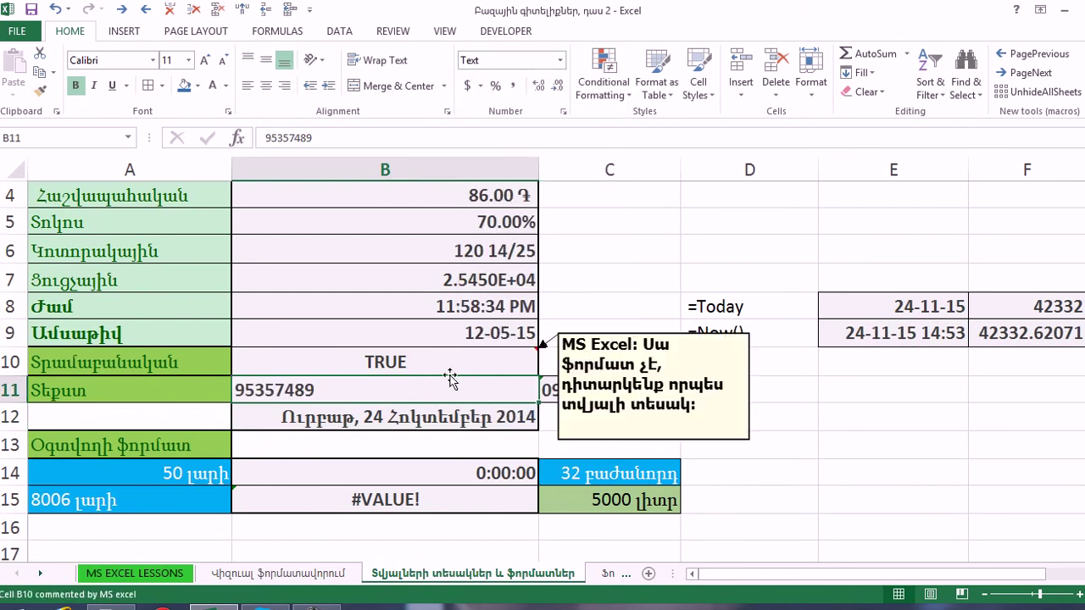
pyautogui.press('Return')
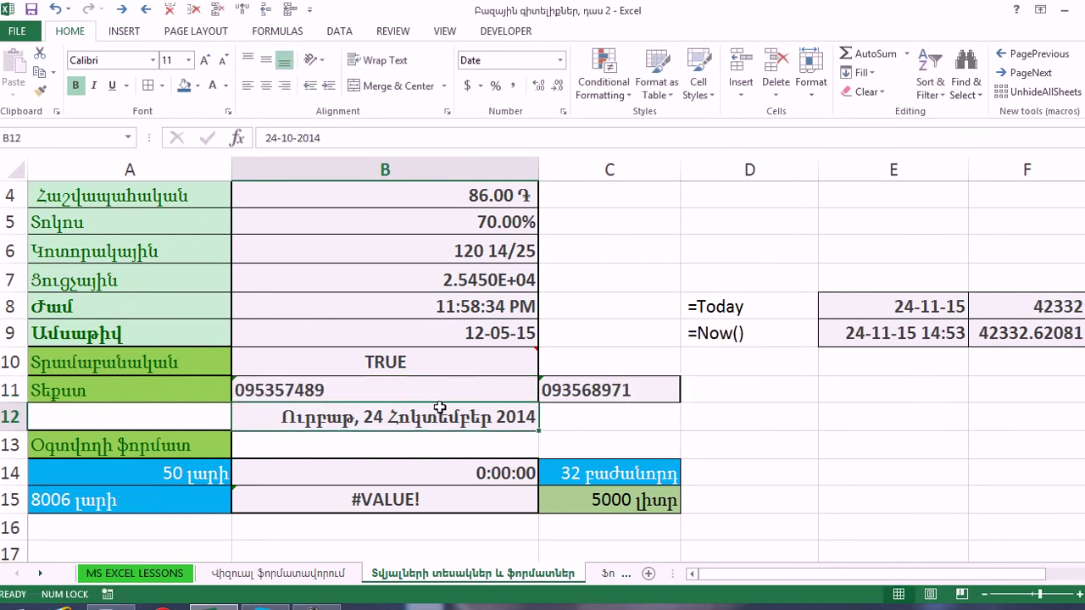
pyautogui.click(429, 392)
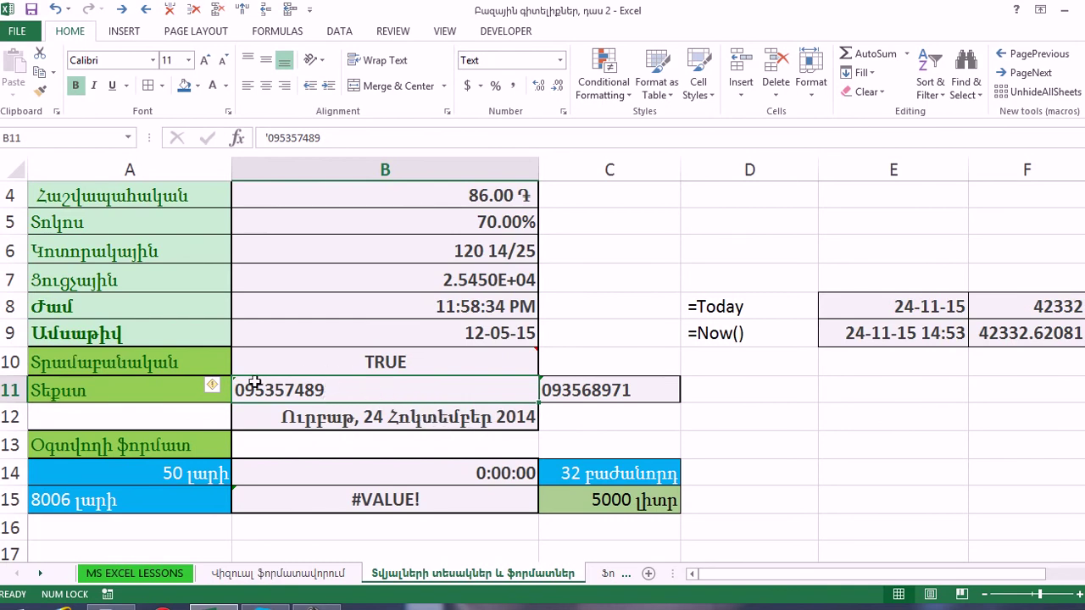
# Empty C11 completely with Clear All.
pyautogui.click(588, 397)
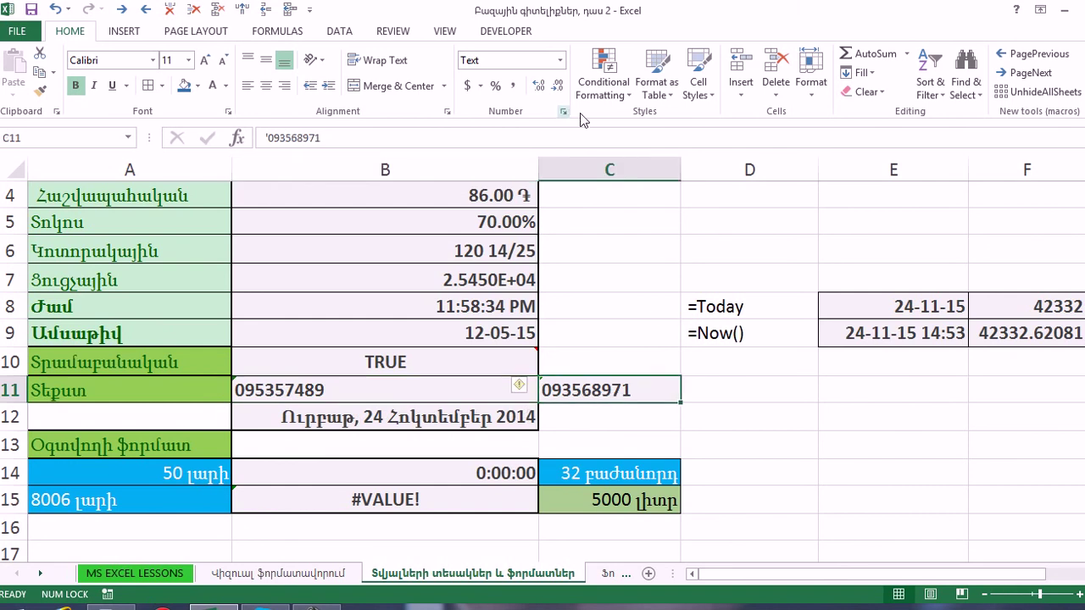
pyautogui.click(865, 92)
pyautogui.click(877, 110)
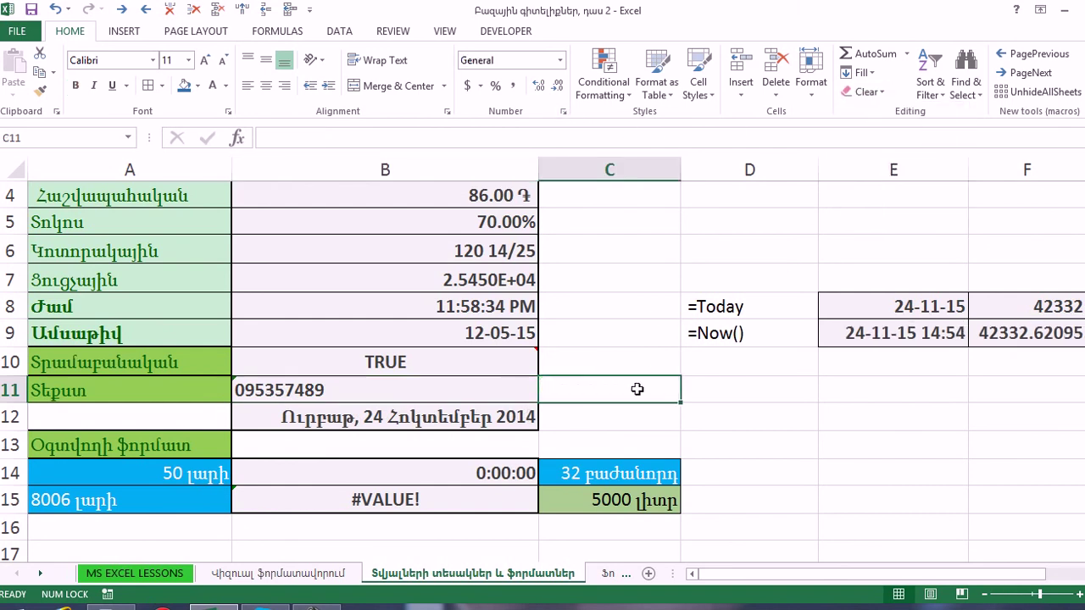
pyautogui.click(438, 428)
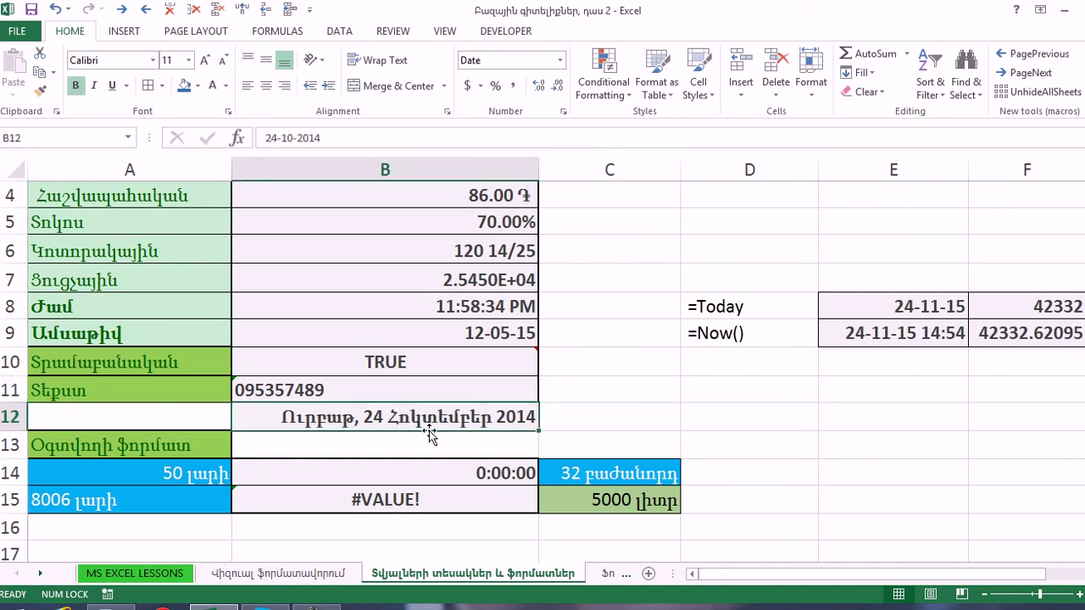
# Insert a new row 10 and move the weekday date from B13 into B10.
pyautogui.rightClick(13, 362)
pyautogui.click(42, 230)
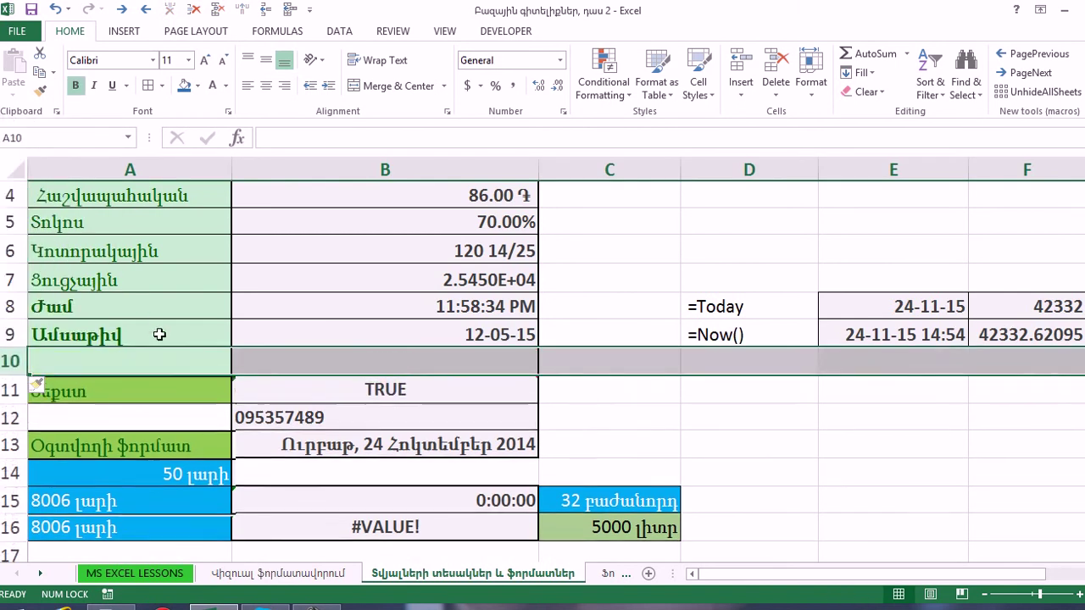
pyautogui.click(338, 448)
pyautogui.moveTo(362, 433); pyautogui.dragTo(373, 361)
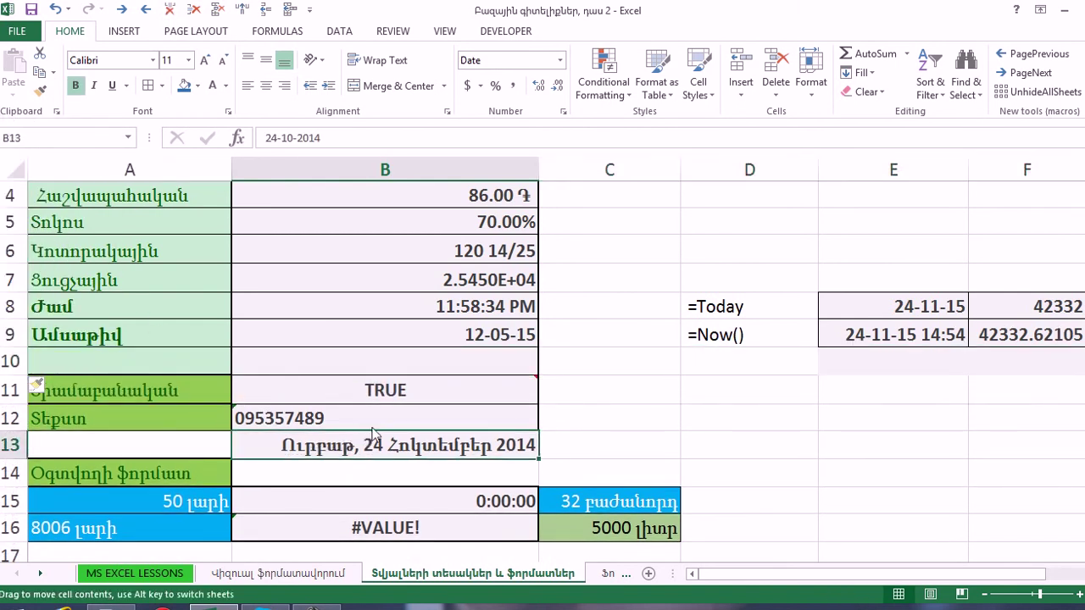
pyautogui.click(589, 419)
pyautogui.click(389, 368)
pyautogui.scroll(1, 401, 379)
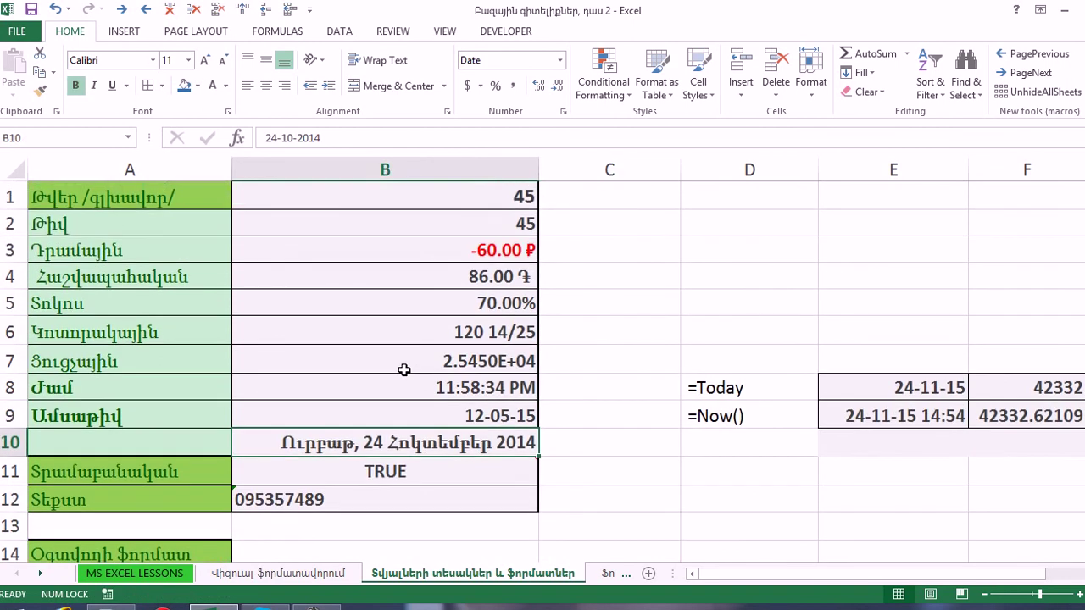
pyautogui.moveTo(404, 196); pyautogui.dragTo(404, 501)
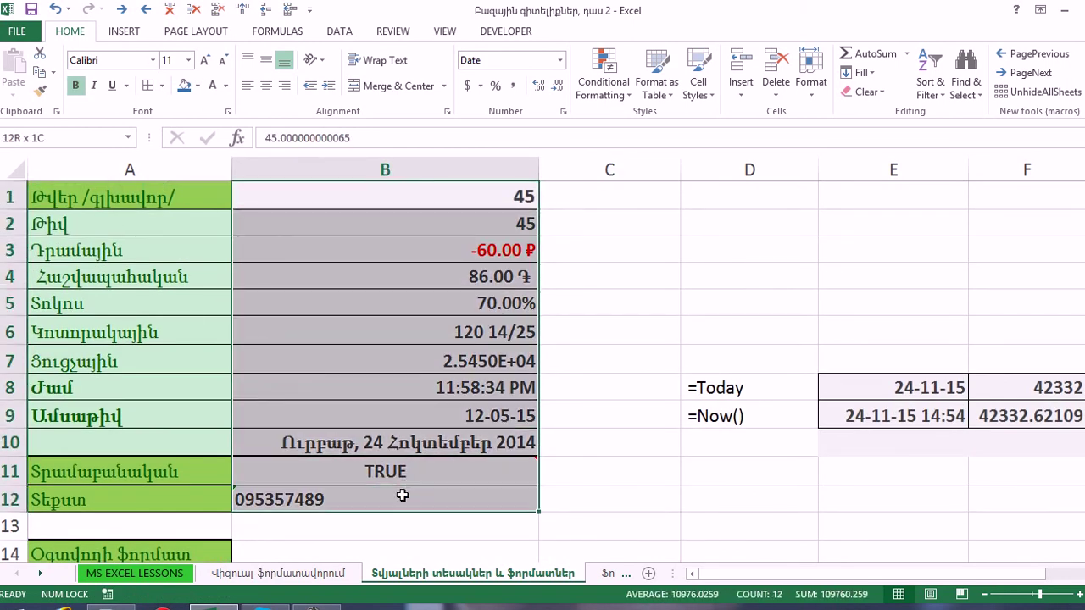
pyautogui.click(561, 419)
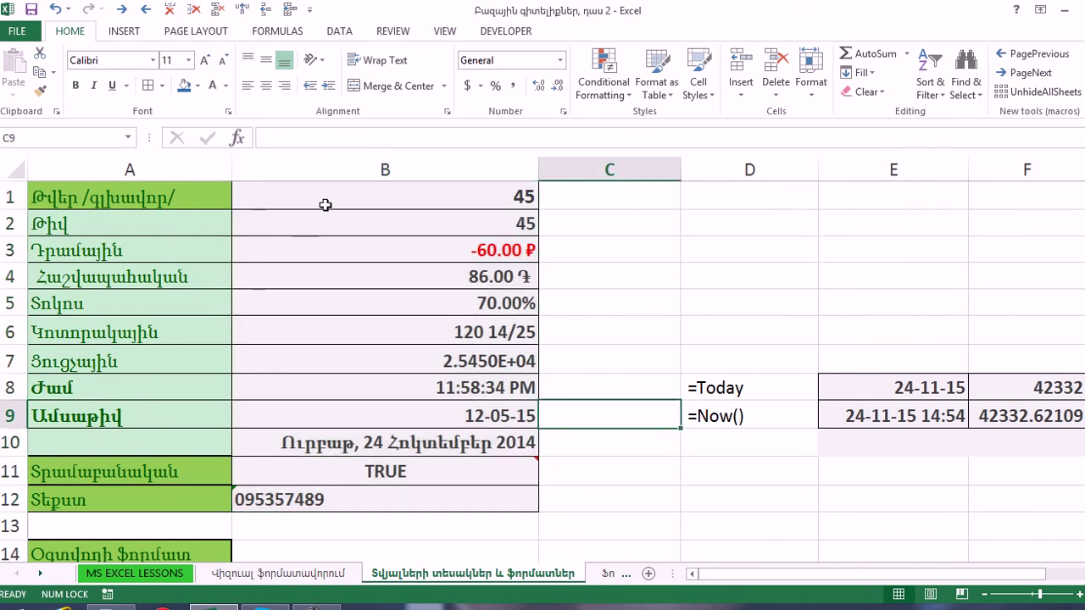
# Merge A9:A10 under the Ամսաթիվ label, centred vertically.
pyautogui.click(136, 443)
pyautogui.click(142, 418)
pyautogui.moveTo(143, 418); pyautogui.dragTo(142, 441)
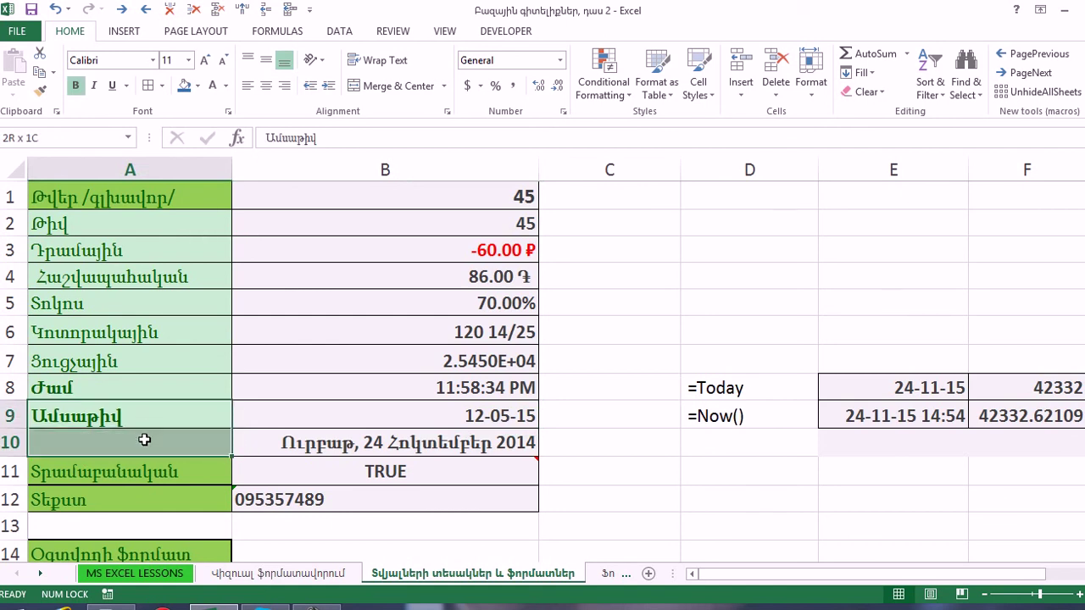
pyautogui.click(395, 86)
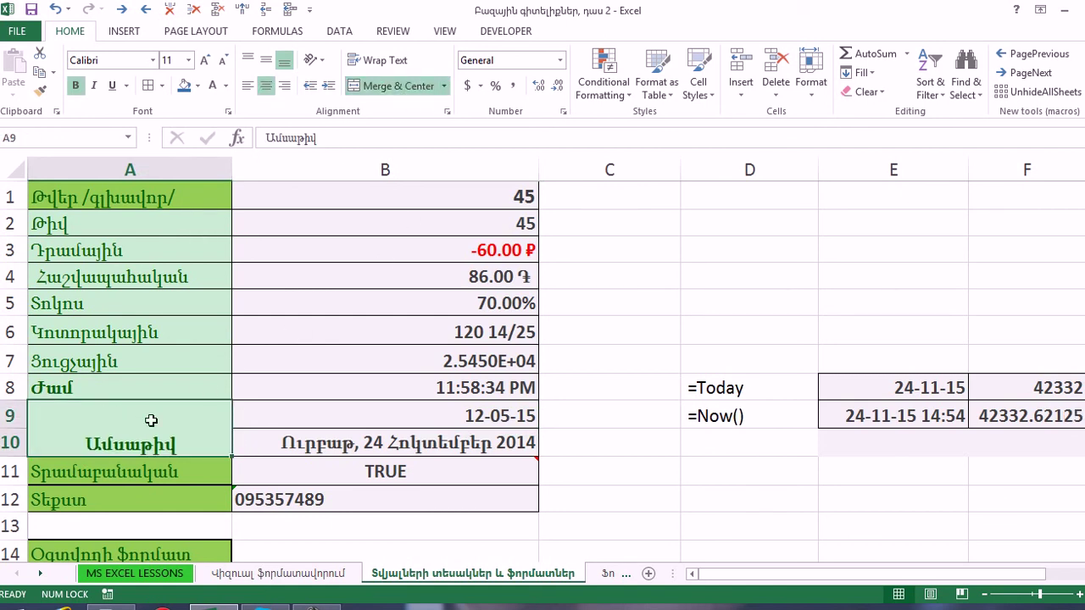
pyautogui.click(265, 60)
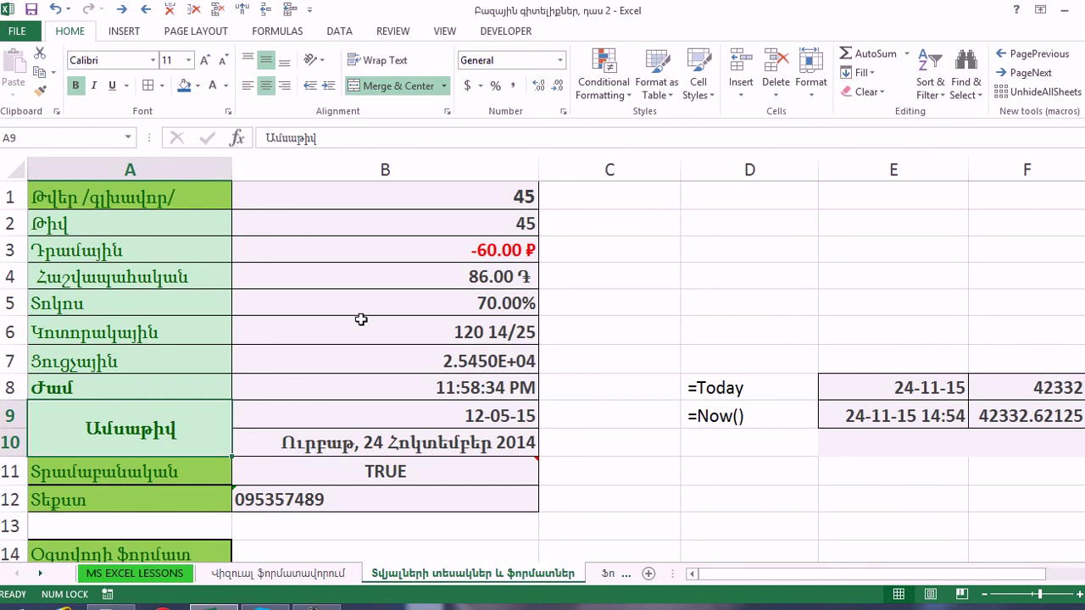
pyautogui.click(581, 461)
pyautogui.click(447, 447)
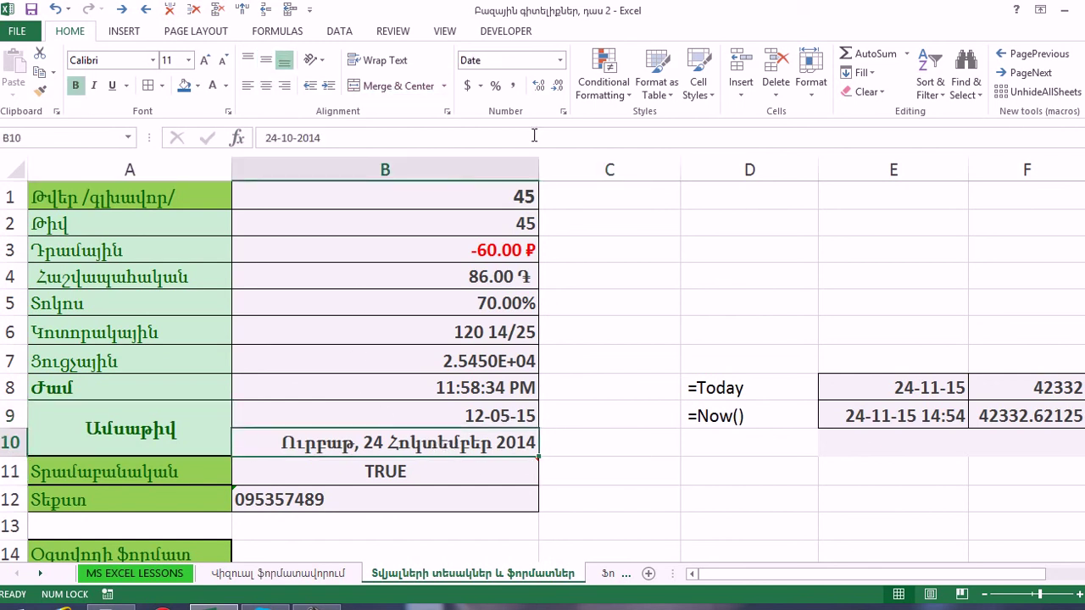
pyautogui.click(563, 111)
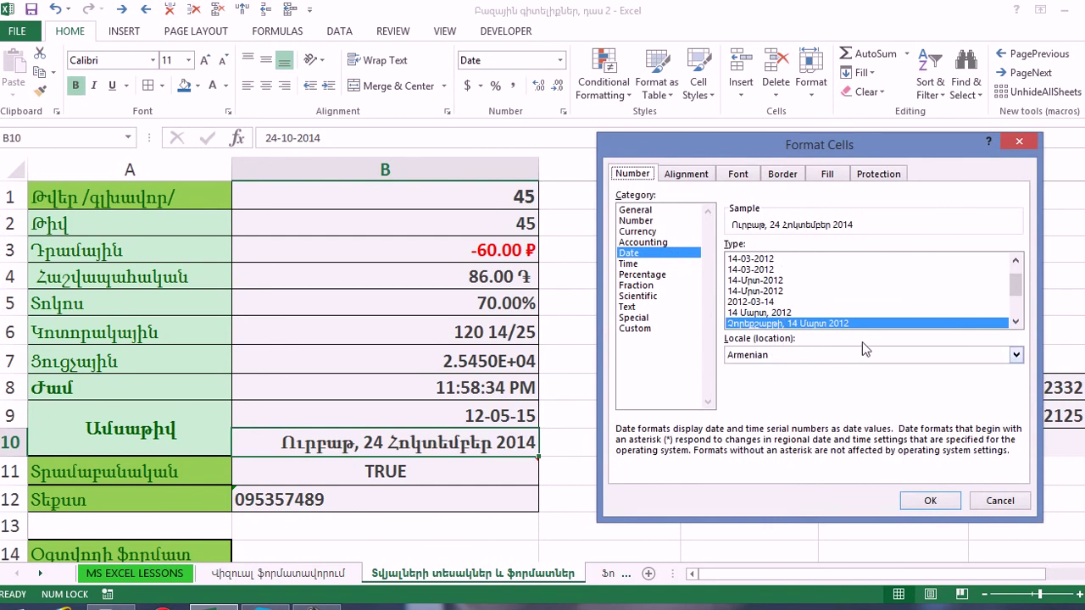
pyautogui.moveTo(1017, 286); pyautogui.dragTo(1028, 318)
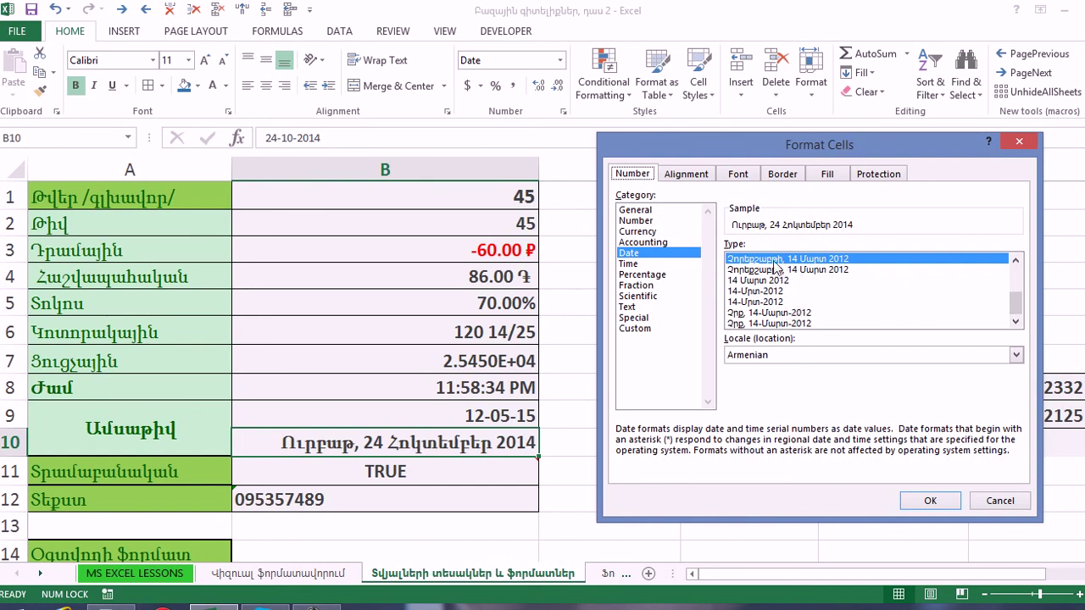
pyautogui.click(930, 502)
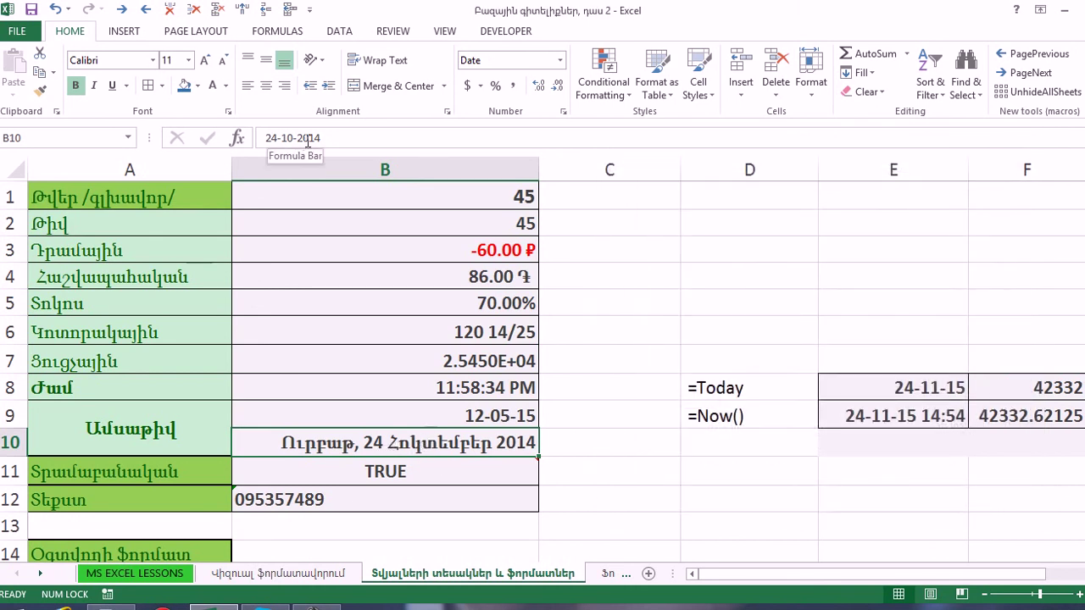
pyautogui.scroll(-1, 406, 281)
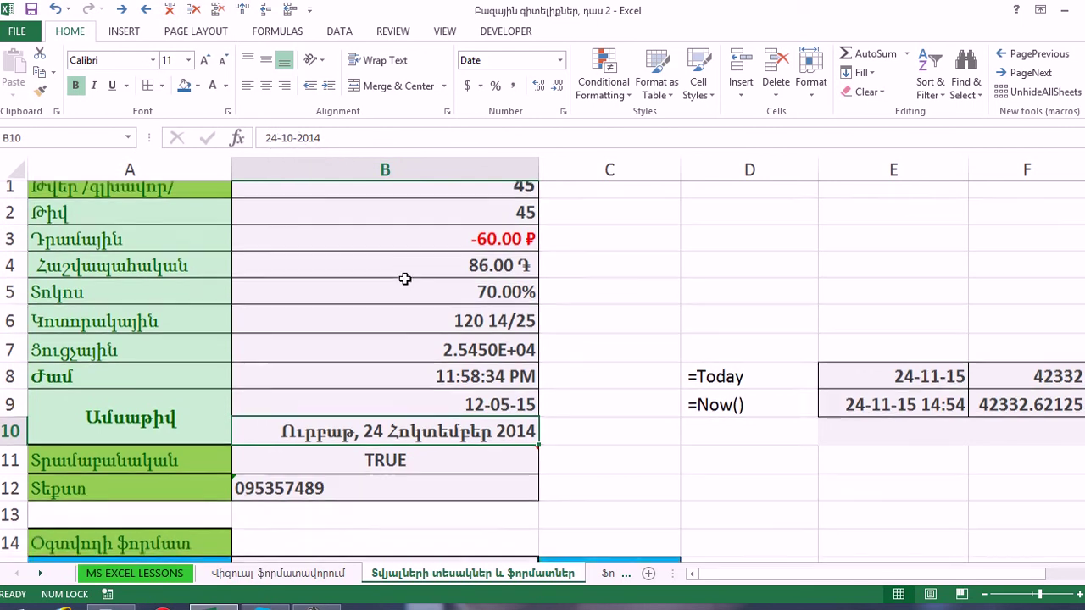
pyautogui.scroll(1, 406, 280)
pyautogui.scroll(-1, 406, 280)
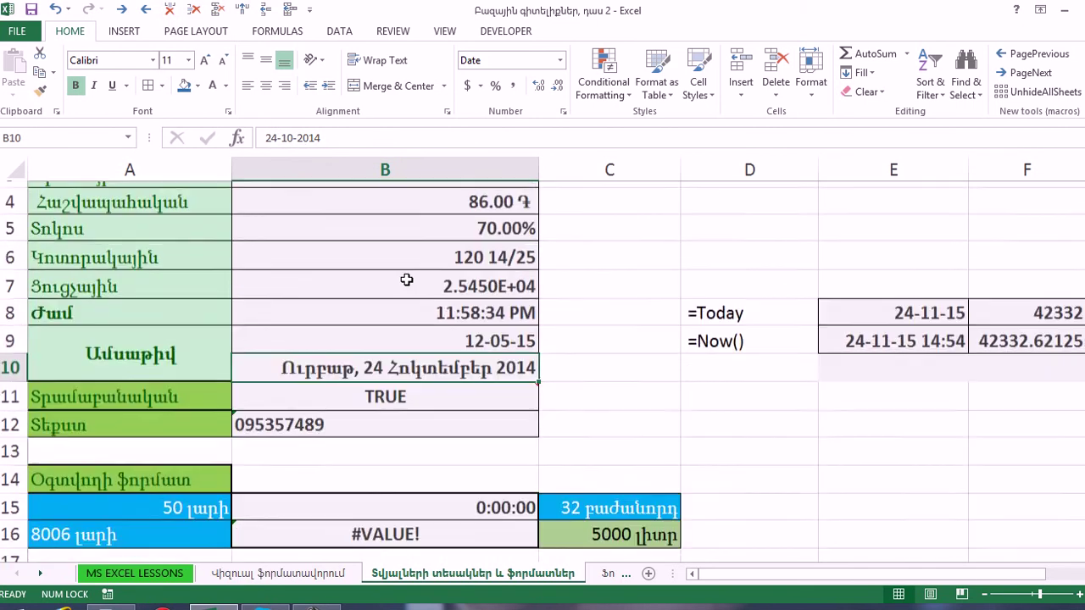
pyautogui.scroll(-1, 406, 281)
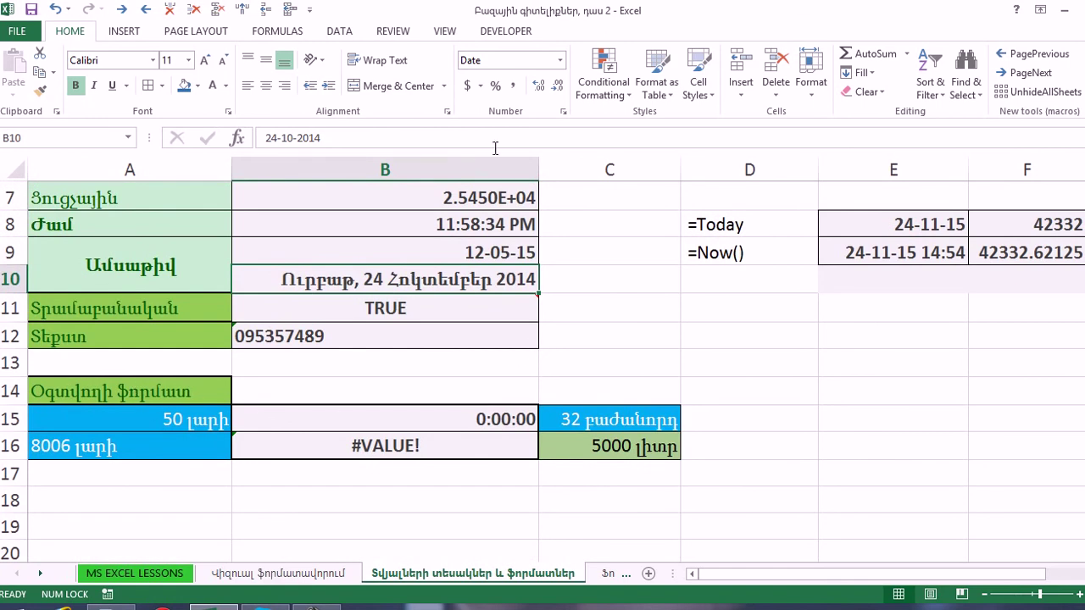
pyautogui.click(563, 111)
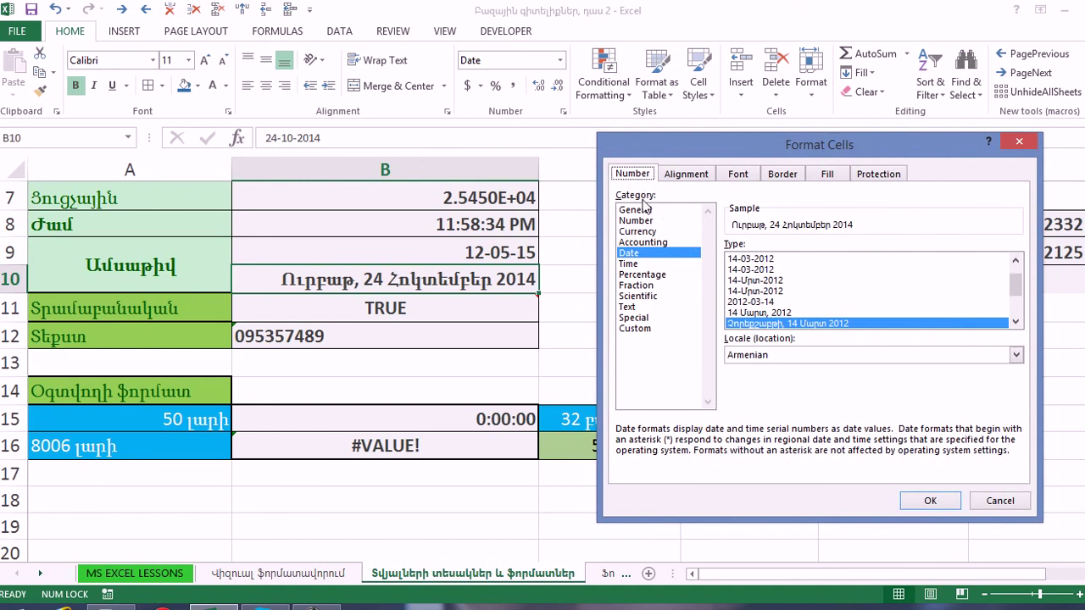
pyautogui.click(638, 329)
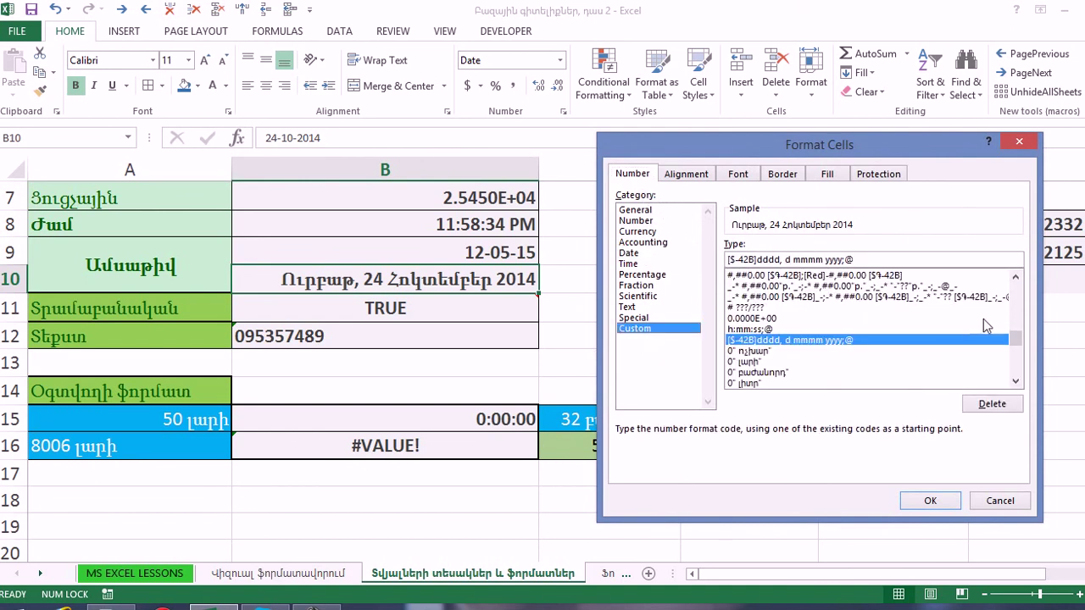
pyautogui.moveTo(1018, 341)
pyautogui.mouseDown()
pyautogui.moveTo(1018, 278)
pyautogui.moveTo(1027, 376)
pyautogui.mouseUp()
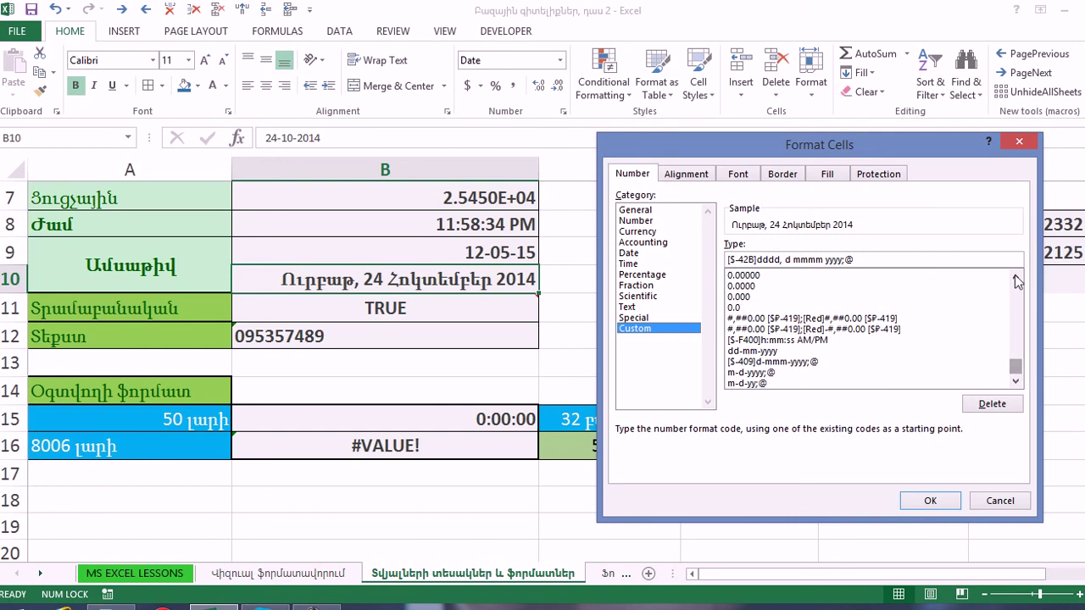
pyautogui.click(1019, 142)
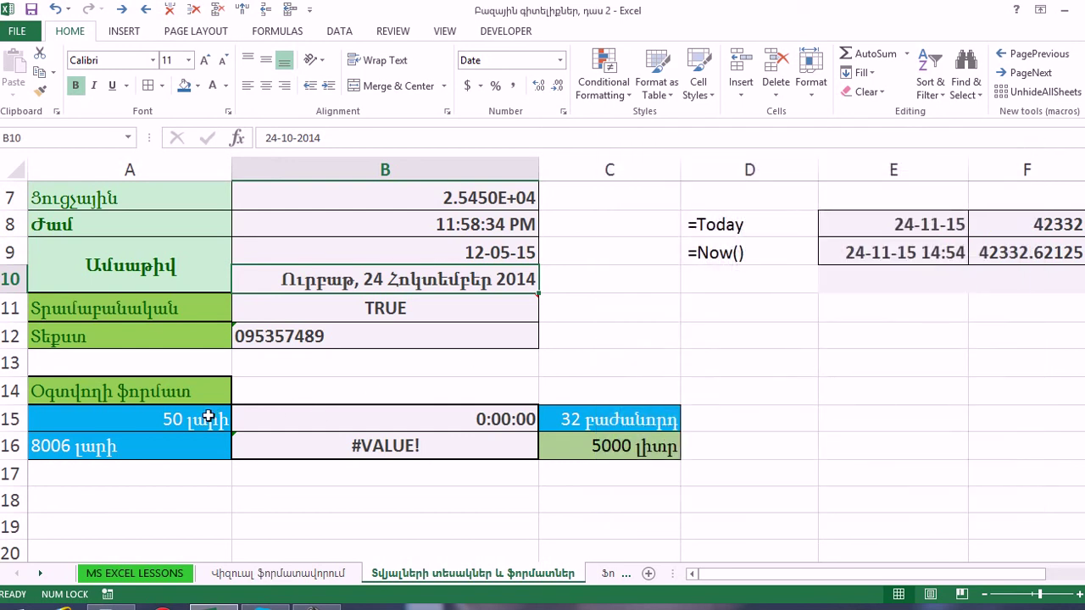
# Left-align the amounts in A15:A16 and clear only the contents of B15:B16.
pyautogui.moveTo(202, 419); pyautogui.dragTo(207, 441)
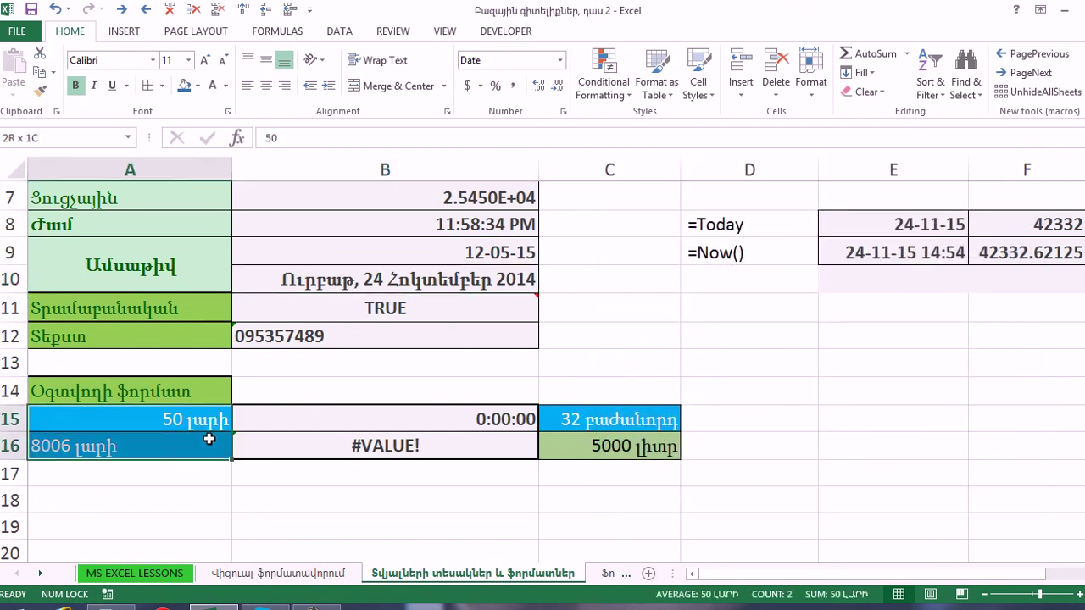
pyautogui.click(246, 87)
pyautogui.moveTo(417, 424); pyautogui.dragTo(416, 445)
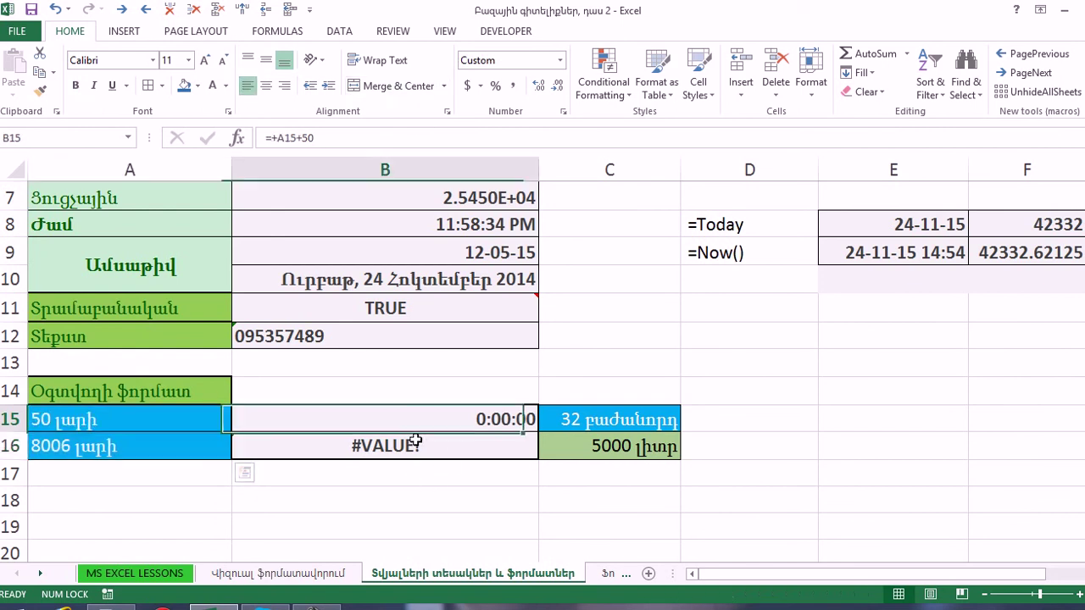
pyautogui.click(865, 92)
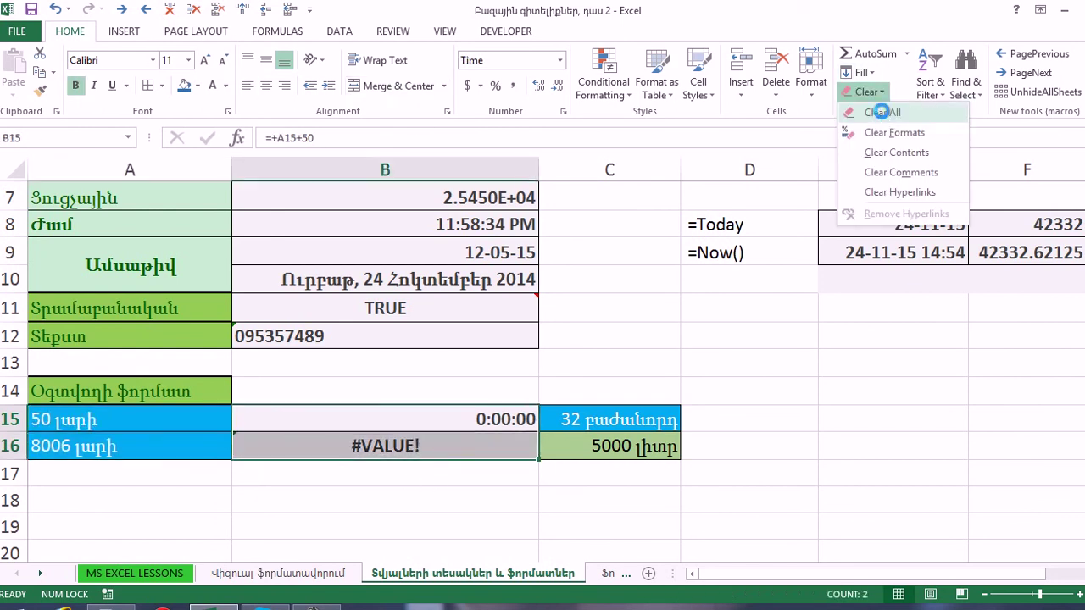
pyautogui.click(877, 109)
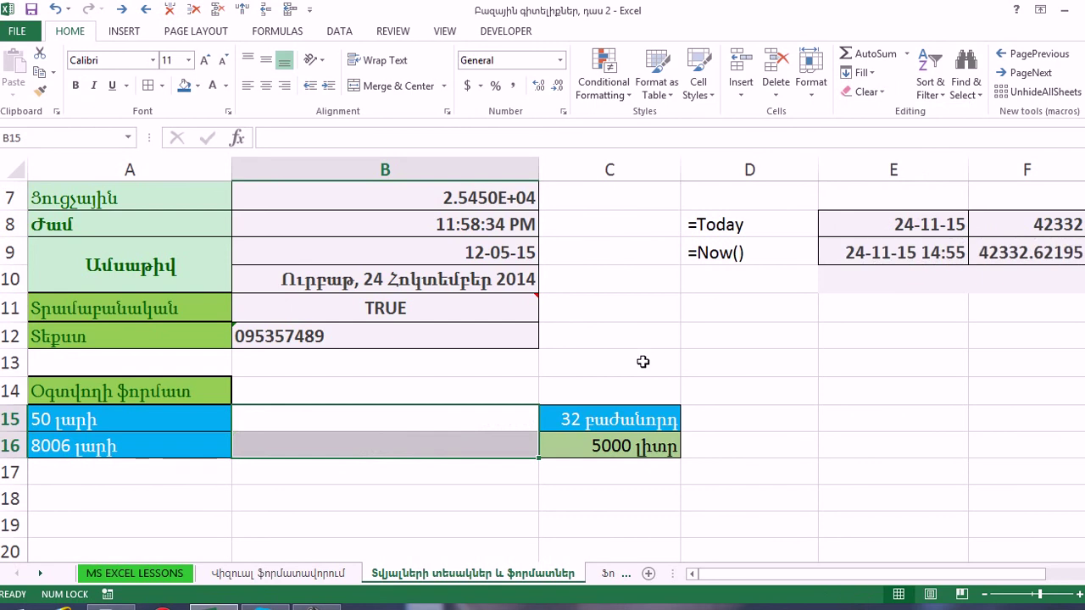
pyautogui.click(55, 9)
pyautogui.click(864, 91)
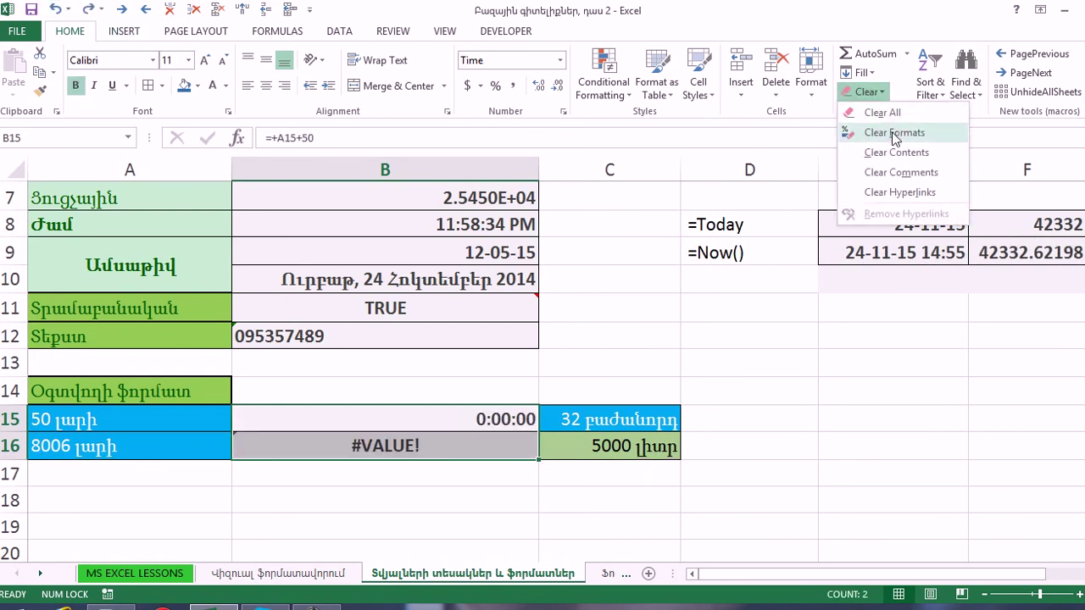
pyautogui.click(896, 152)
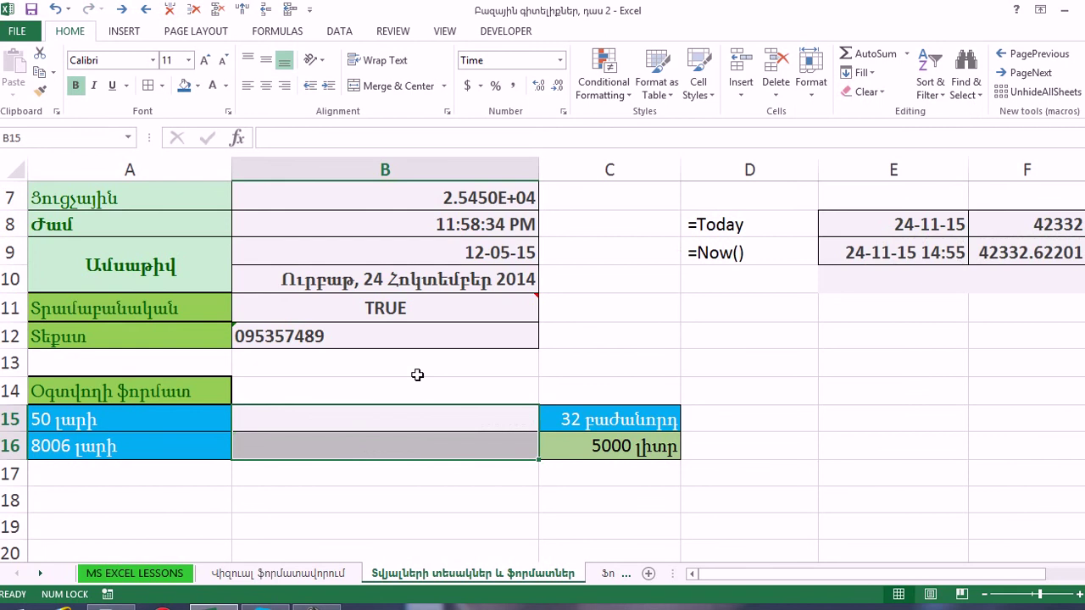
# Select A15 and A16 together to edit the amount.
pyautogui.click(129, 424)
pyautogui.scroll(1, 300, 498)
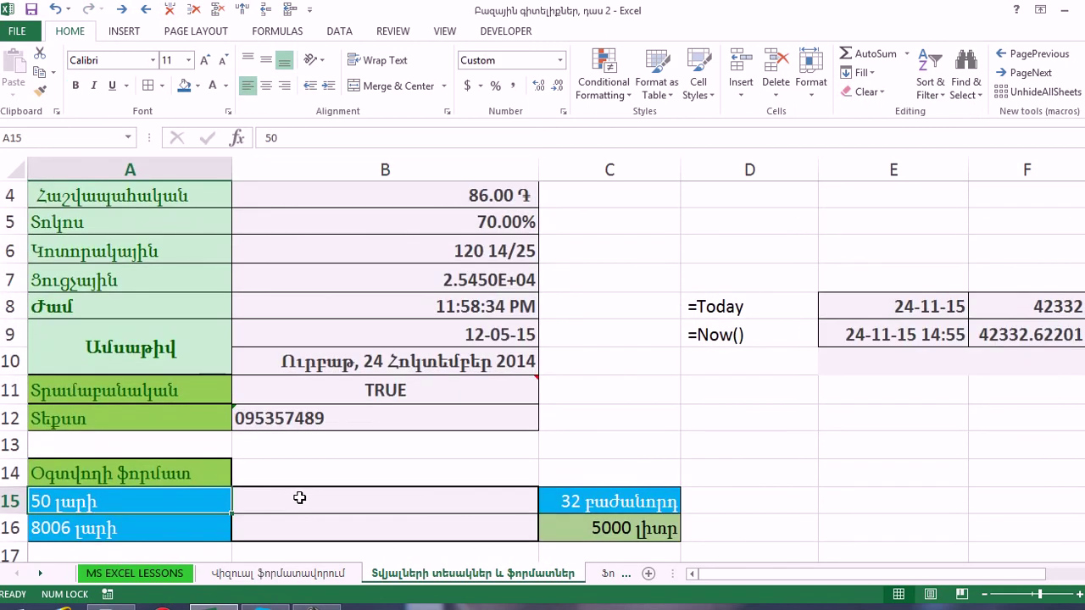
pyautogui.scroll(-2, 299, 497)
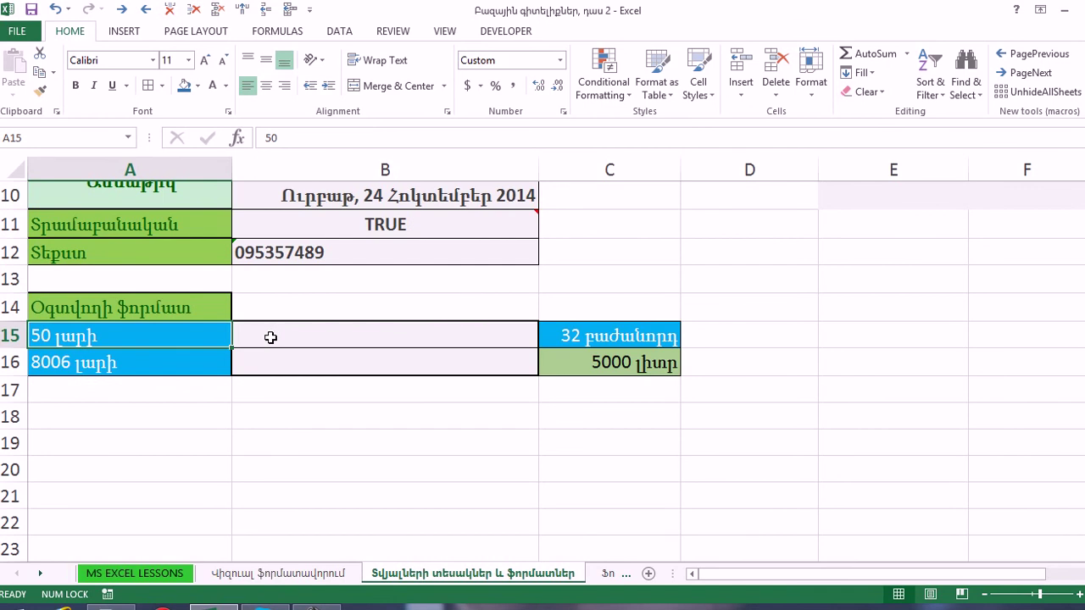
pyautogui.click(82, 363)
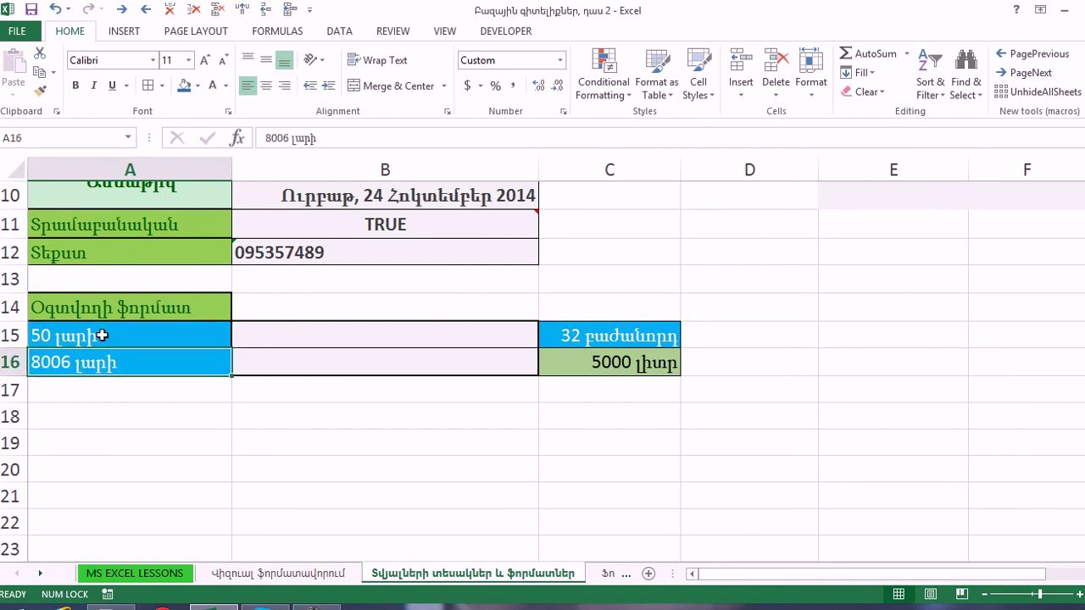
pyautogui.moveTo(102, 336); pyautogui.dragTo(110, 354)
# Finish A15's new amount (8006 լարի) and enter =A15*5 in B15.
pyautogui.write('80')
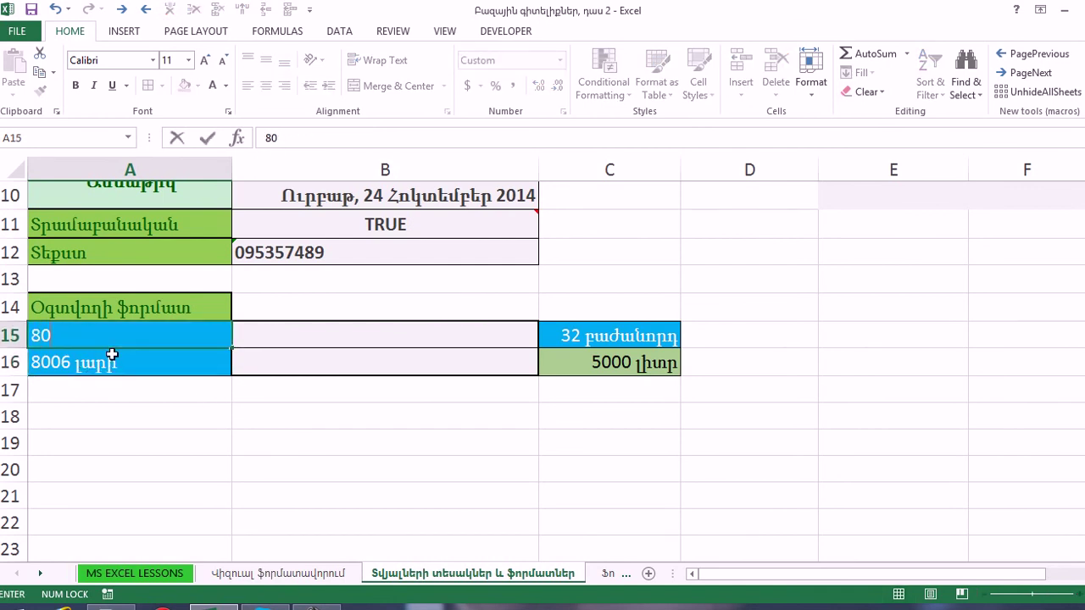
pyautogui.press('Return')
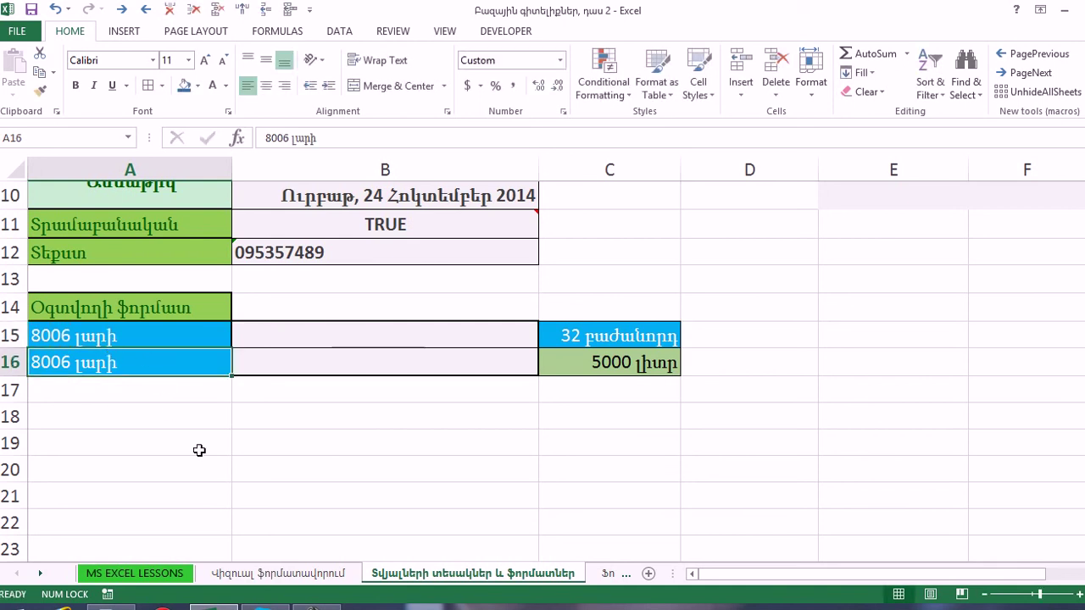
pyautogui.click(199, 446)
pyautogui.click(308, 332)
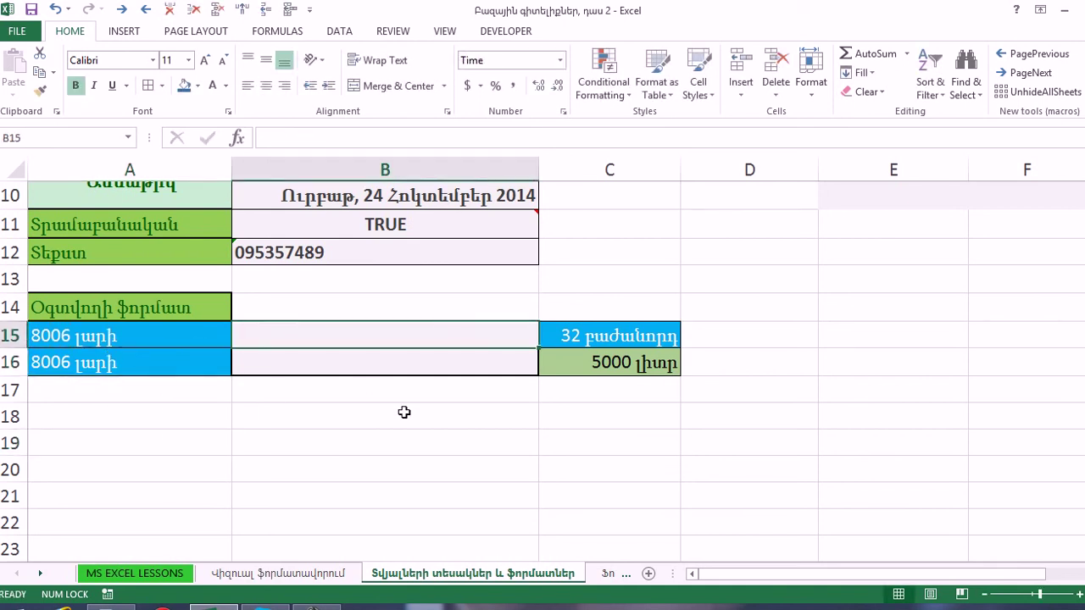
pyautogui.write('=')
pyautogui.click(179, 344)
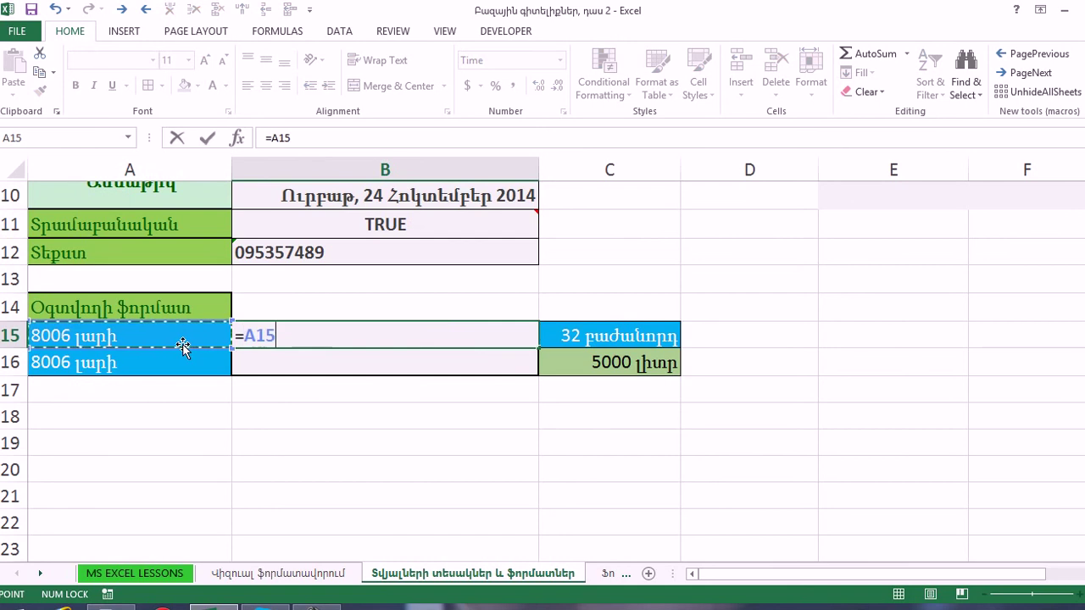
pyautogui.write('*5')
pyautogui.press('Return')
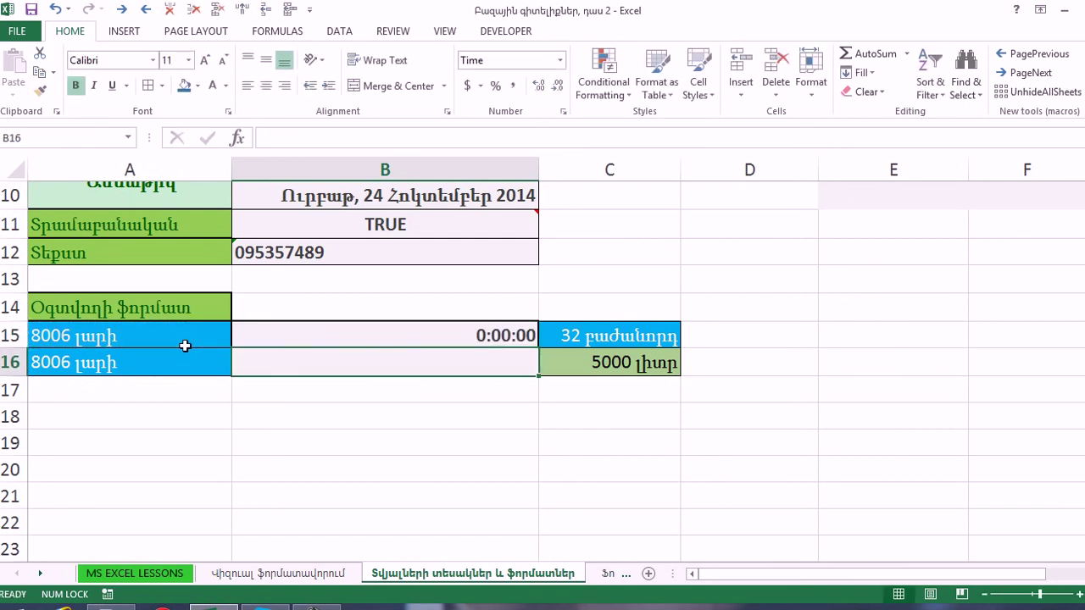
# Show B15 as General (40030) and undo the formula copied into B16.
pyautogui.click(370, 339)
pyautogui.click(559, 60)
pyautogui.click(508, 81)
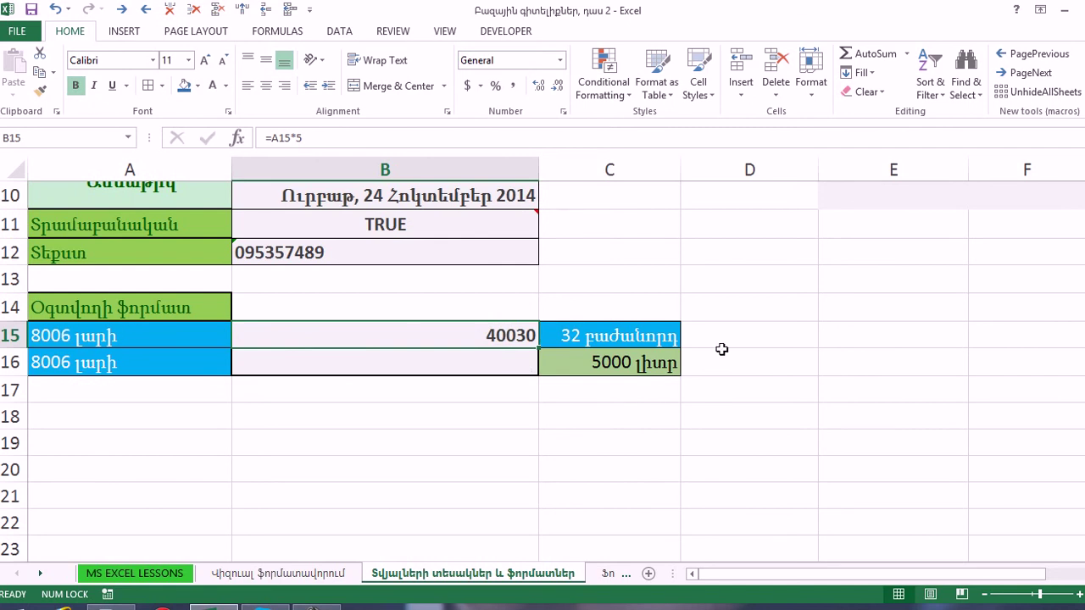
pyautogui.click(512, 369)
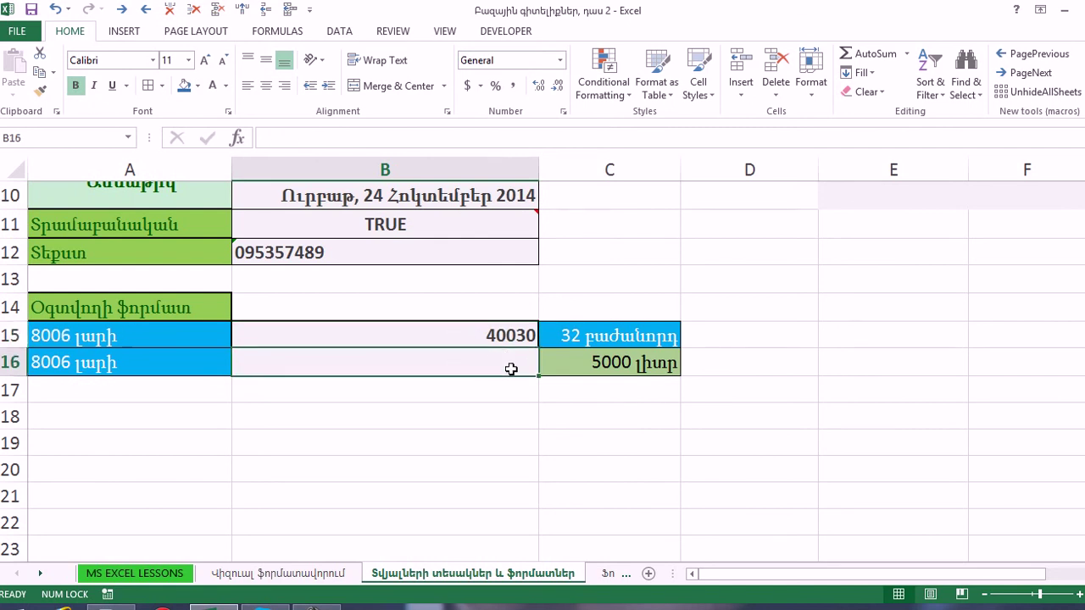
pyautogui.click(526, 339)
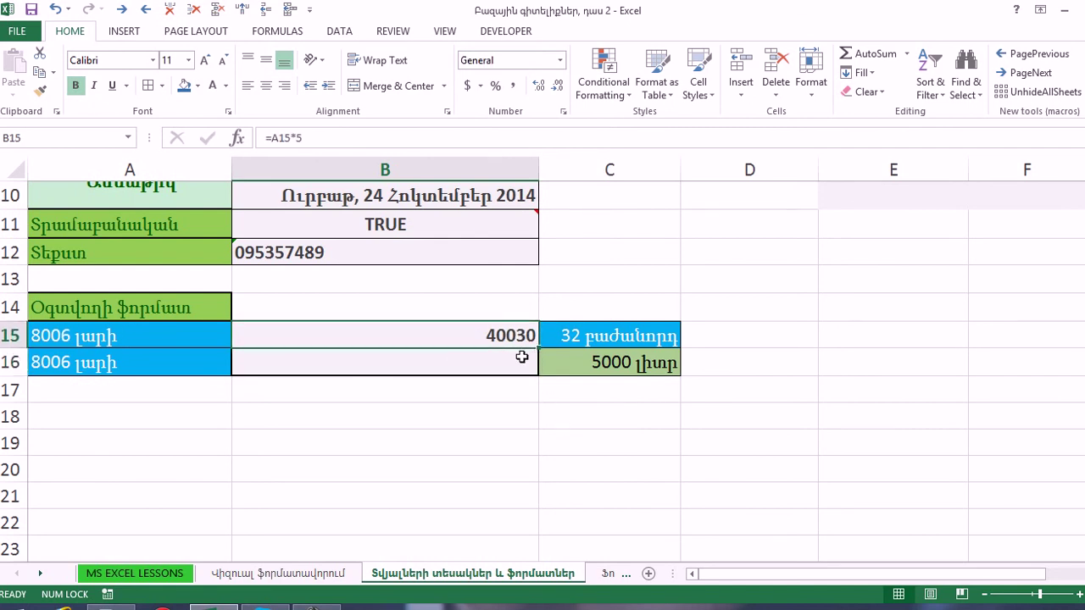
pyautogui.click(521, 360)
pyautogui.click(530, 339)
pyautogui.moveTo(538, 348); pyautogui.dragTo(534, 364)
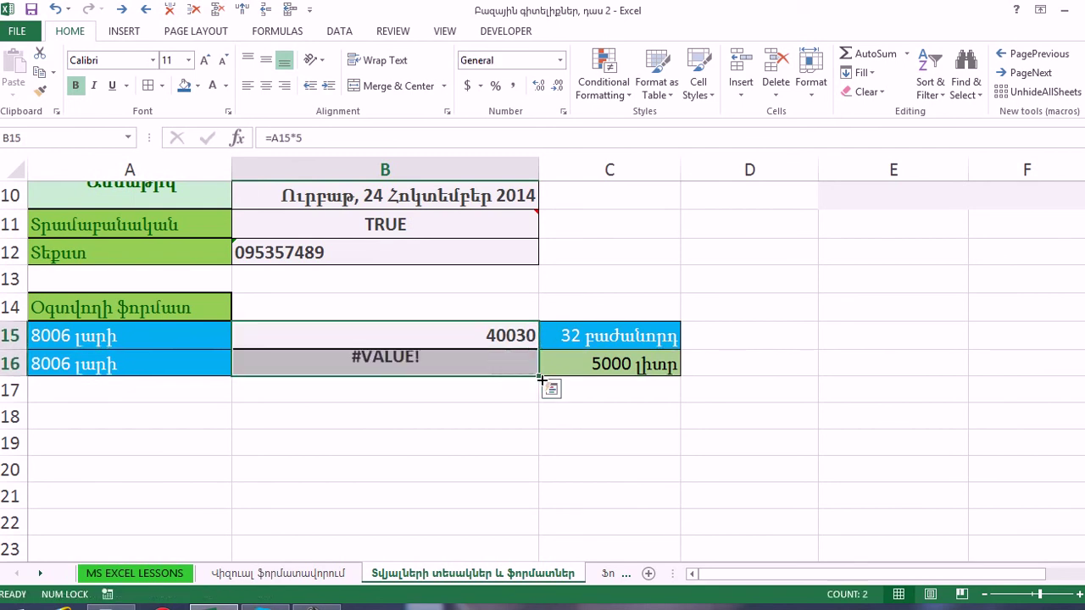
pyautogui.click(473, 421)
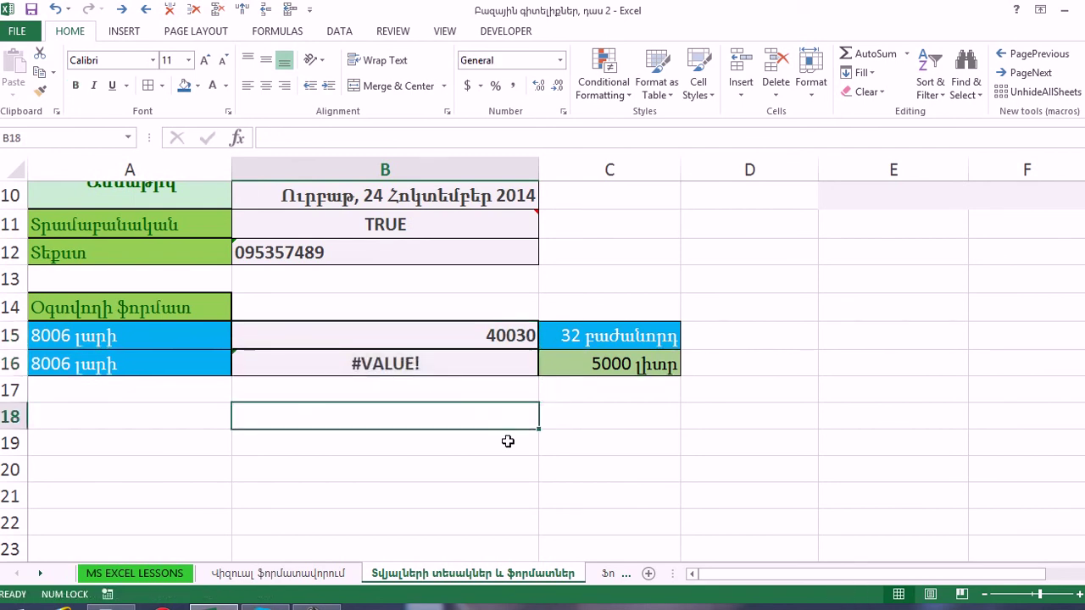
pyautogui.click(396, 365)
pyautogui.click(400, 337)
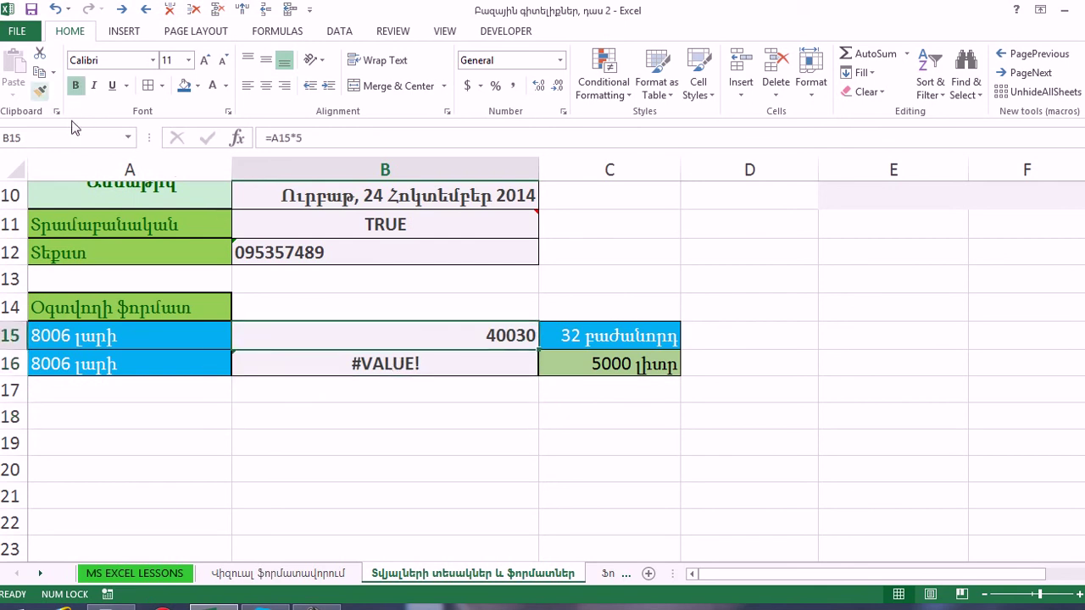
pyautogui.hotkey('ctrl', 'z')
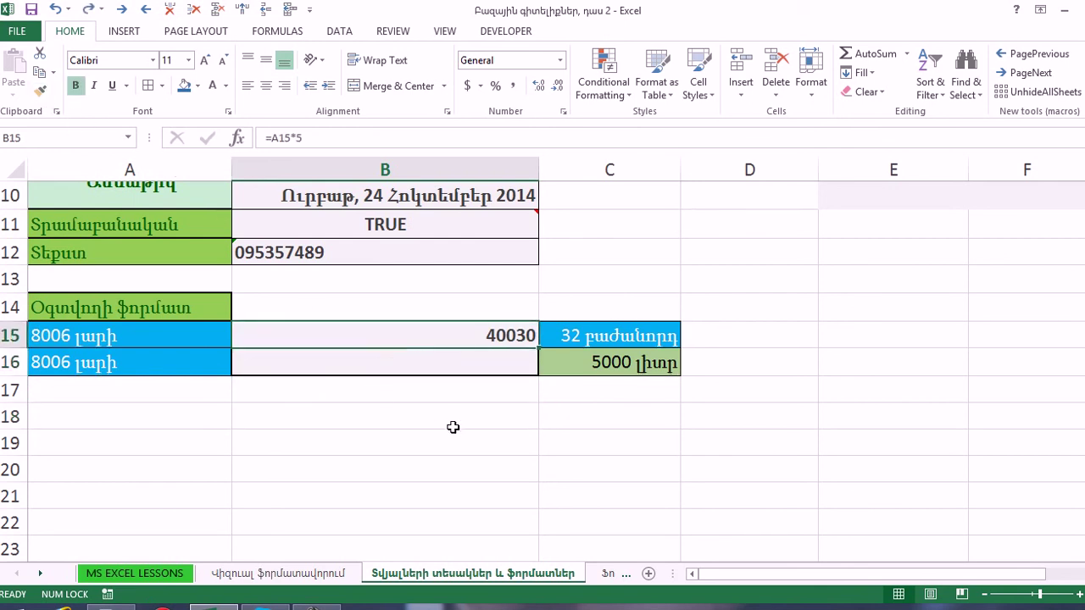
pyautogui.press('Delete')
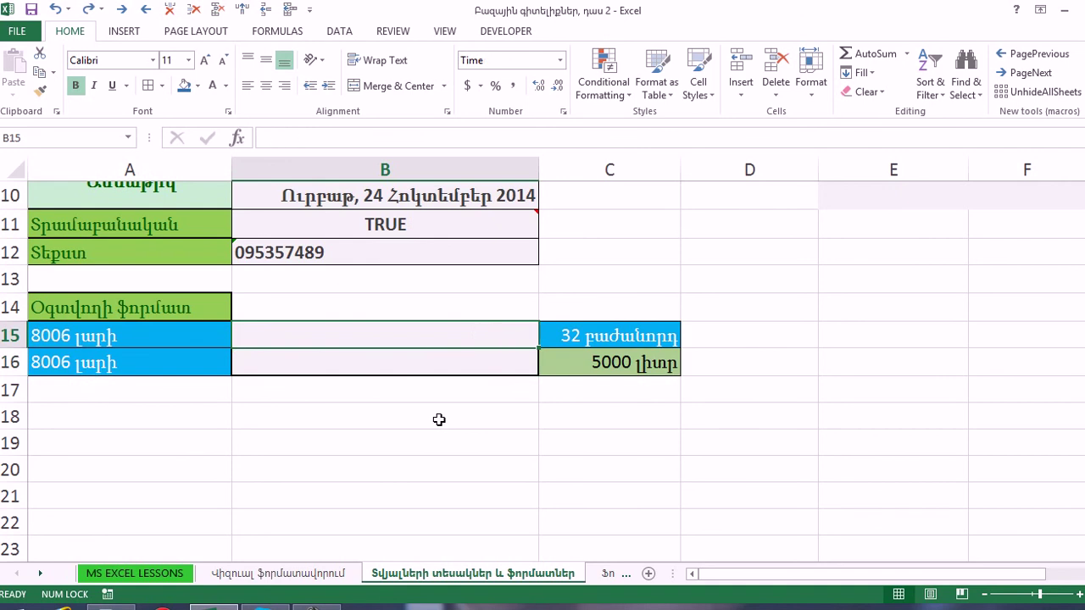
pyautogui.click(150, 337)
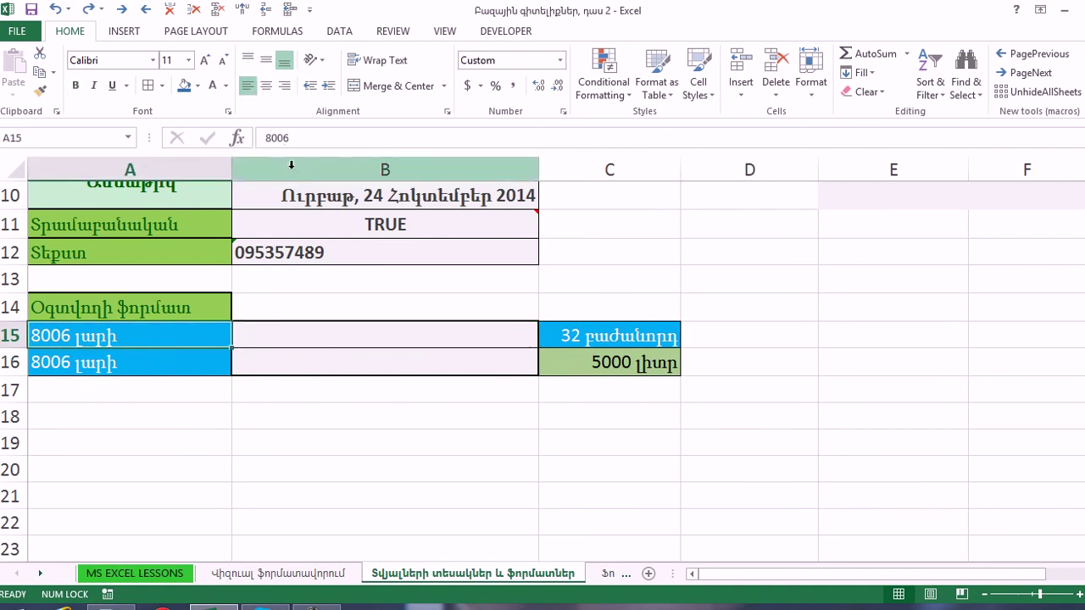
pyautogui.click(139, 353)
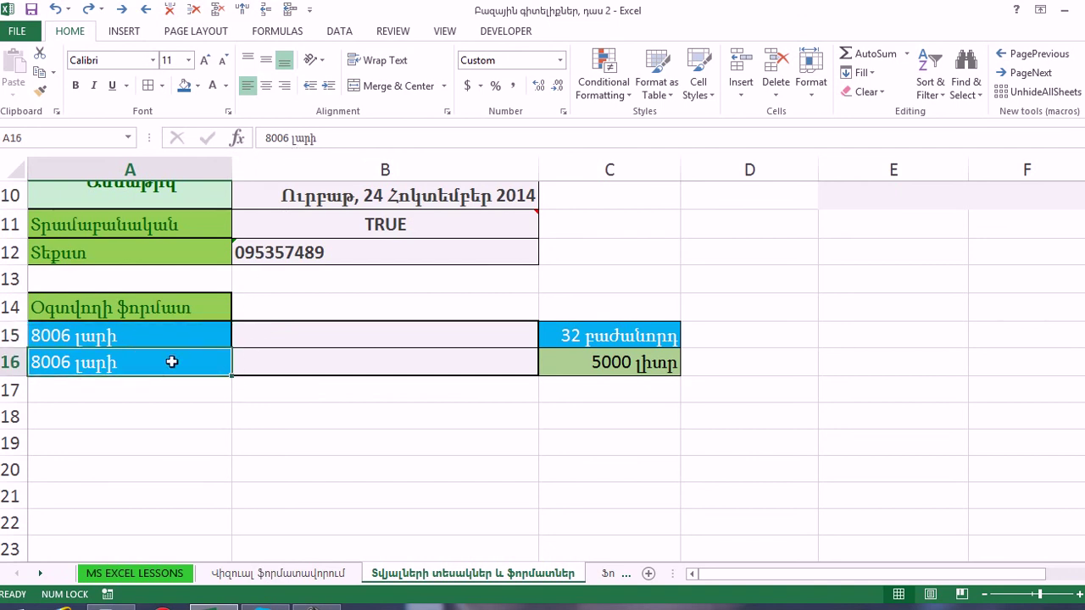
pyautogui.click(178, 419)
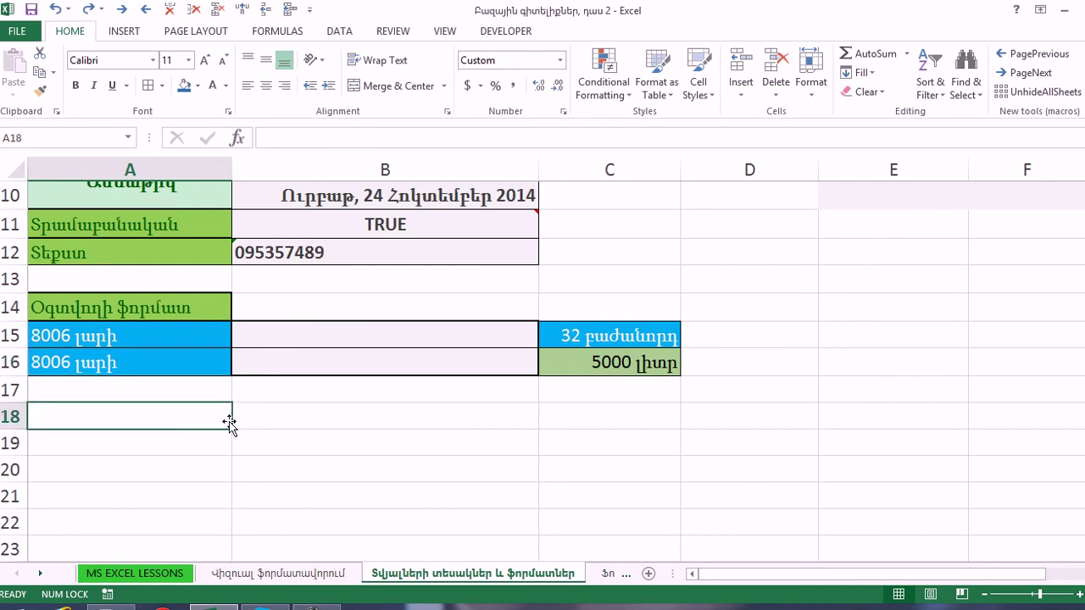
pyautogui.click(149, 360)
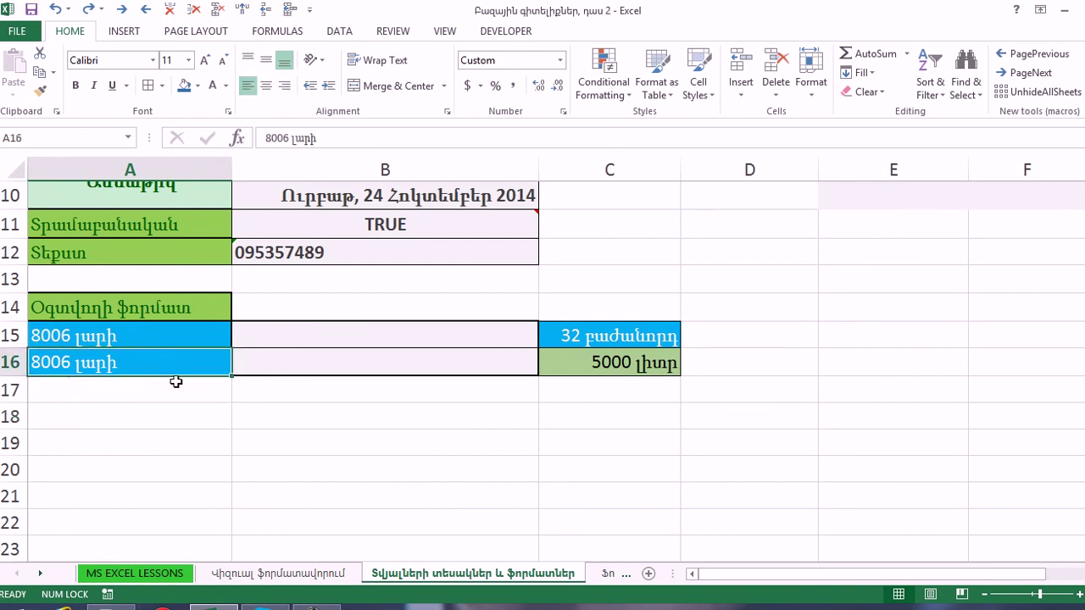
pyautogui.doubleClick(114, 361)
pyautogui.click(116, 336)
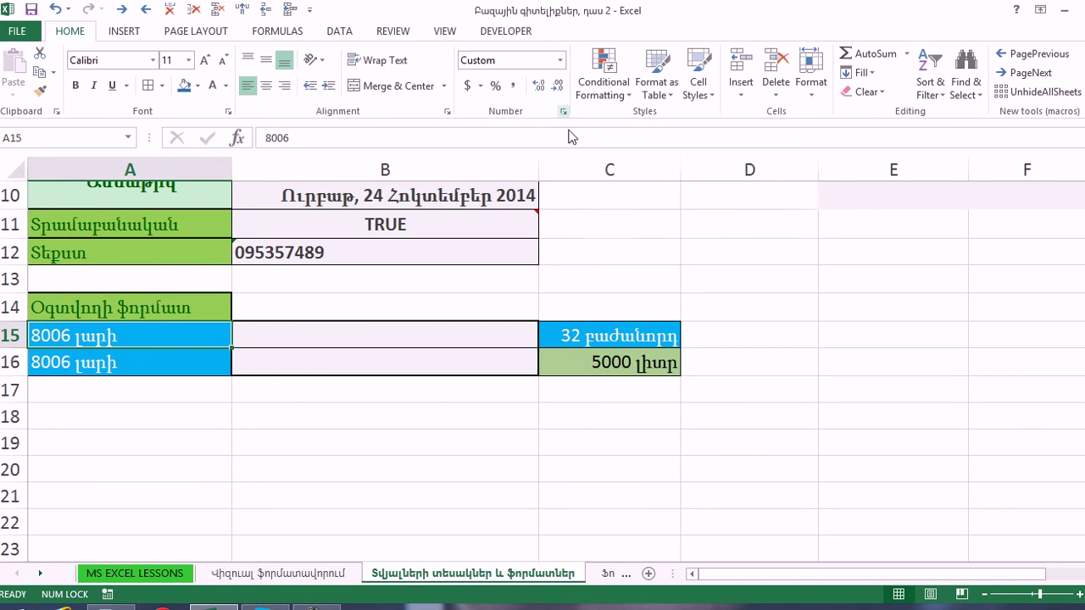
# Replace A15's custom format code with 0" լարի" so it shows 8006 լարի.
pyautogui.moveTo(1023, 343); pyautogui.dragTo(1025, 373)
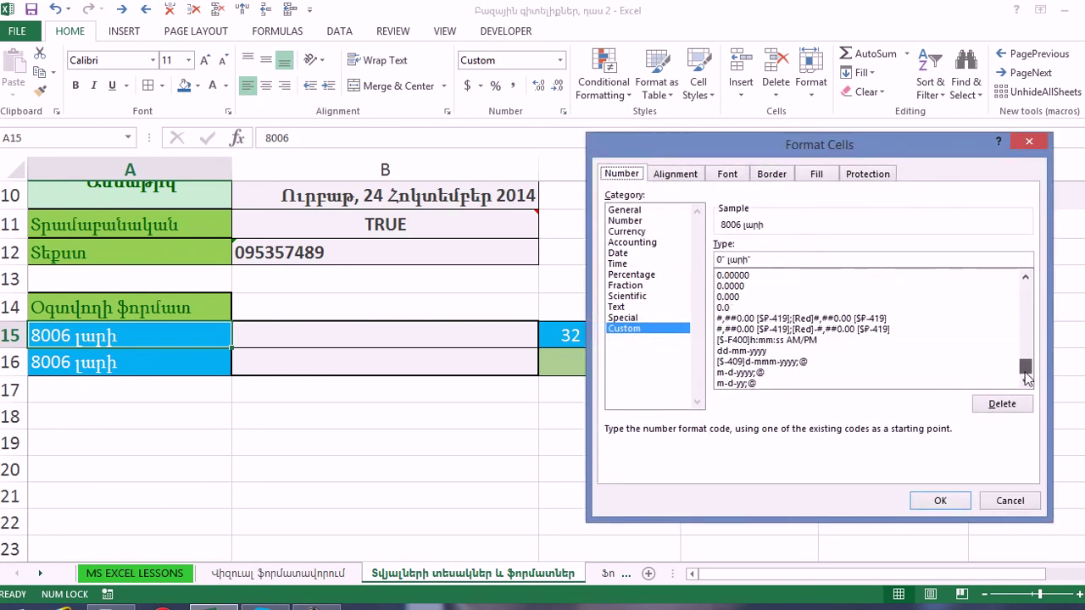
pyautogui.moveTo(760, 259); pyautogui.dragTo(692, 249)
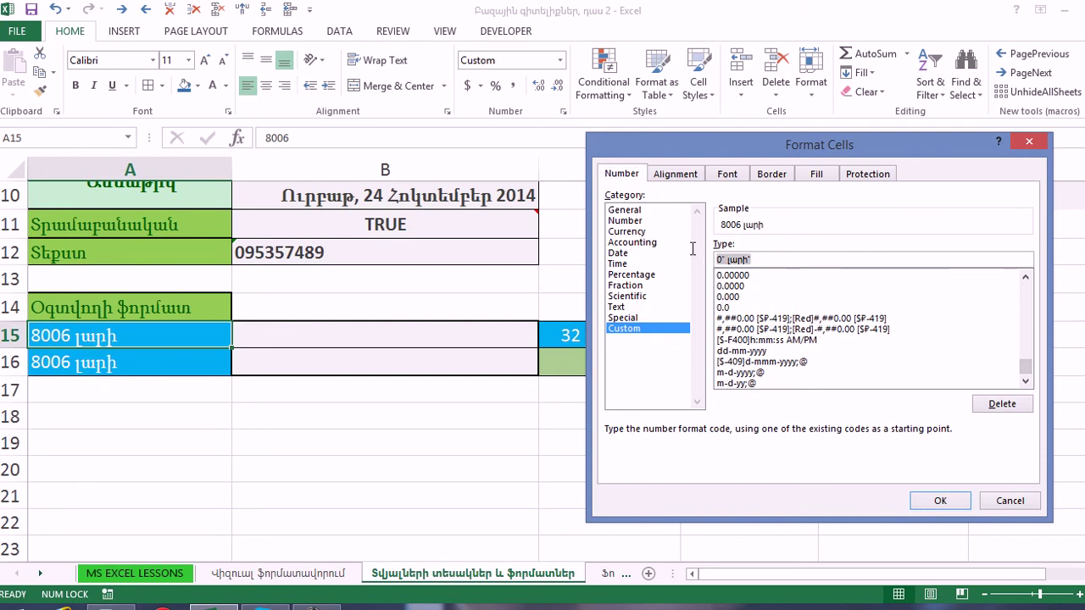
pyautogui.press('BackSpace')
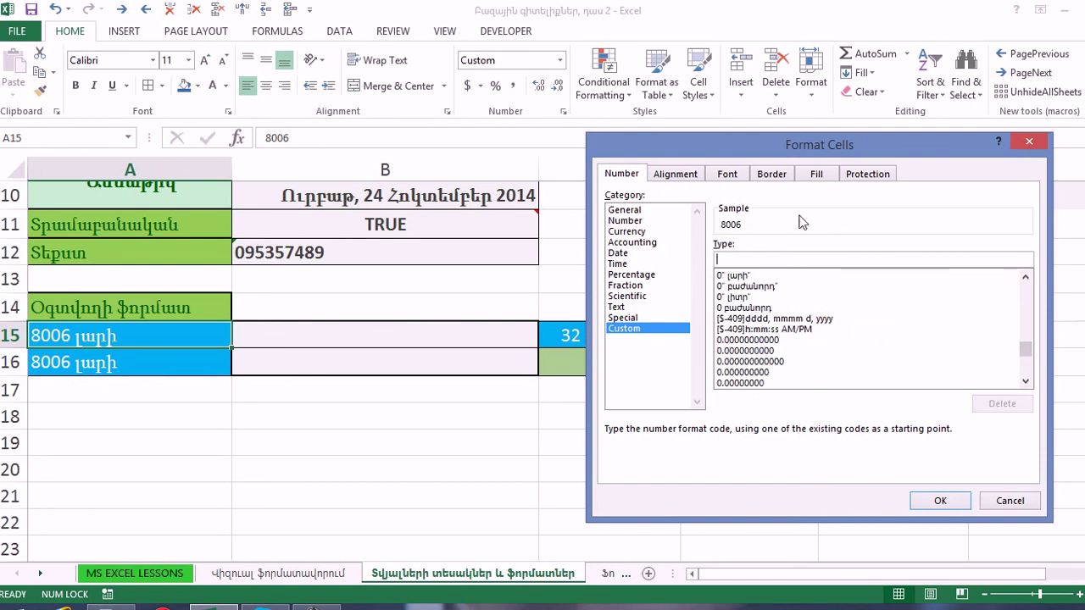
pyautogui.moveTo(820, 153); pyautogui.dragTo(647, 162)
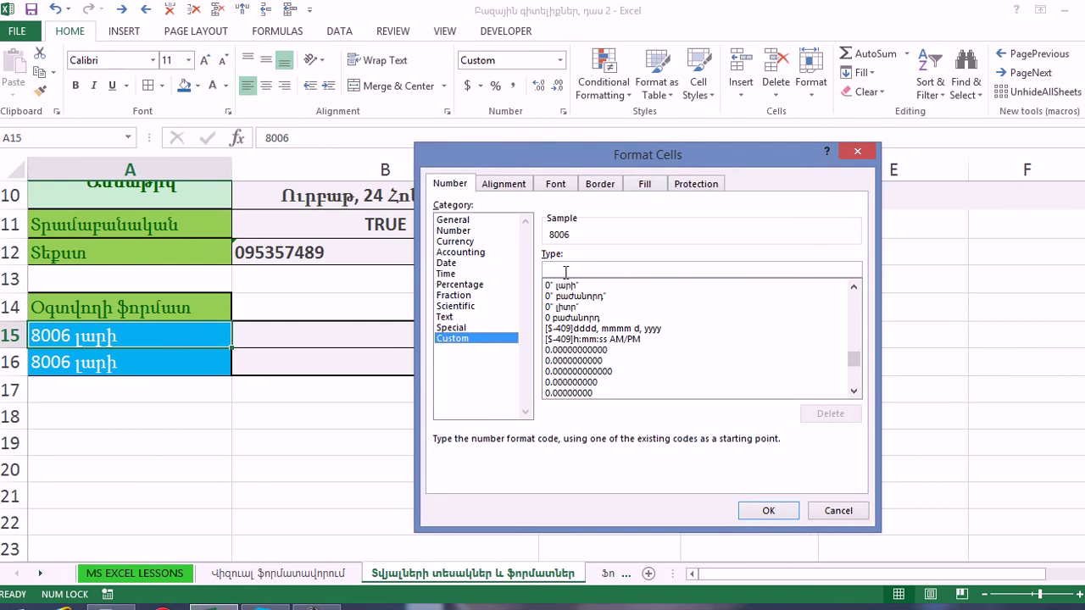
pyautogui.write('0')
pyautogui.write('"')
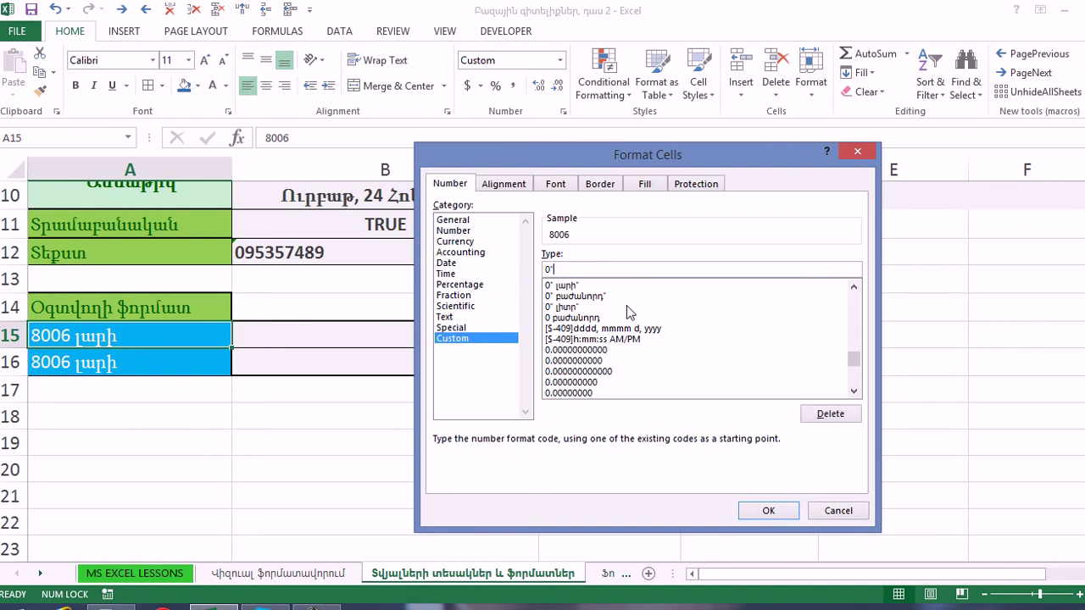
pyautogui.write(' լարի"')
pyautogui.click(768, 511)
# Enter 850 in cell B15.
pyautogui.click(309, 340)
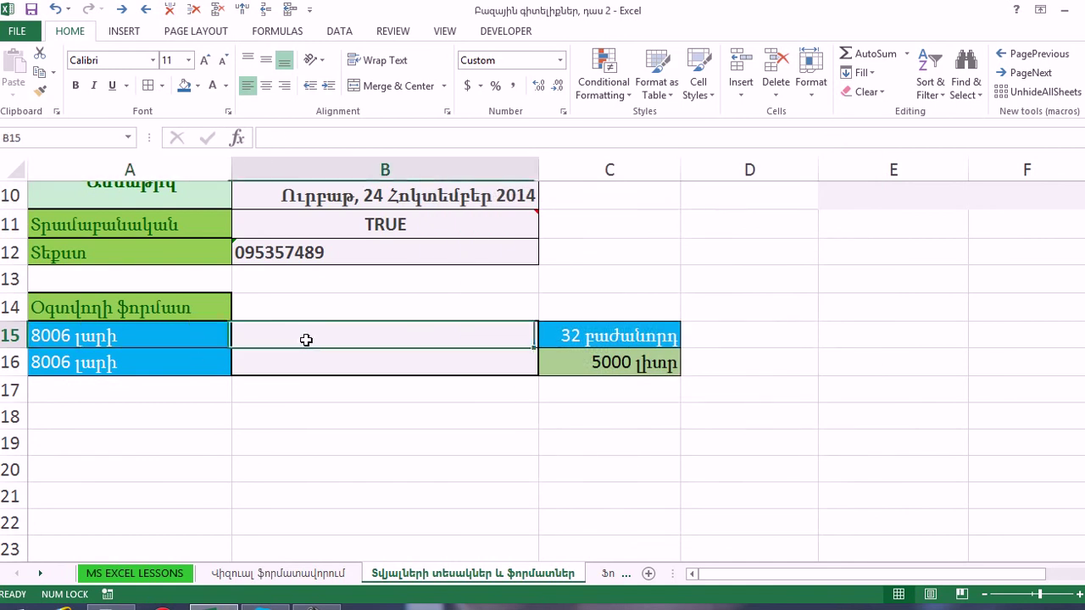
pyautogui.write('850')
pyautogui.press('Return')
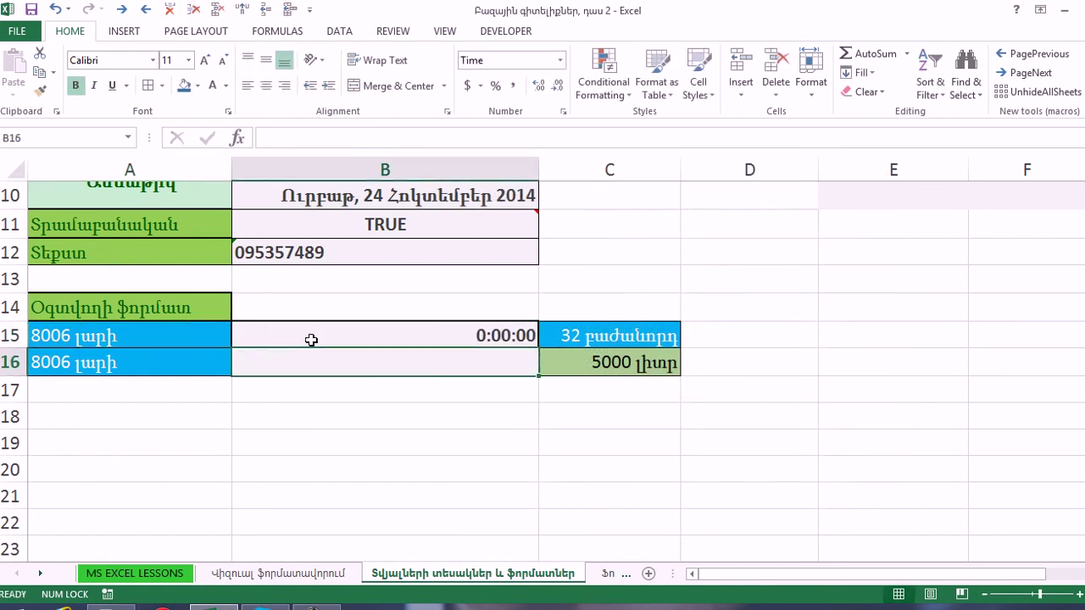
# Copy A15's blue լարի unit formatting onto B15 with Format Painter.
pyautogui.click(373, 342)
pyautogui.click(162, 331)
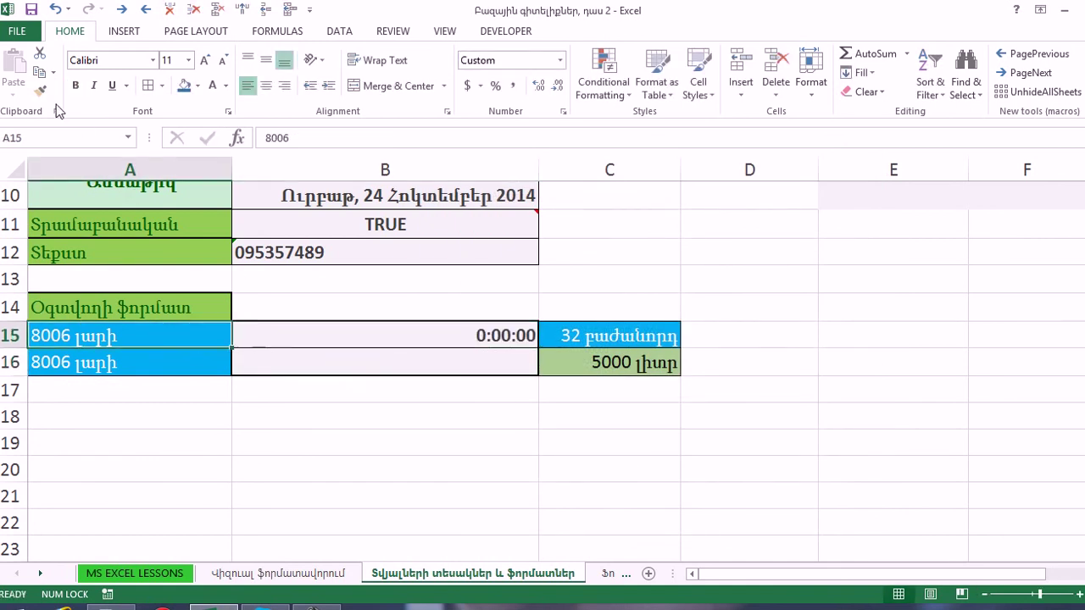
pyautogui.click(40, 90)
pyautogui.click(440, 339)
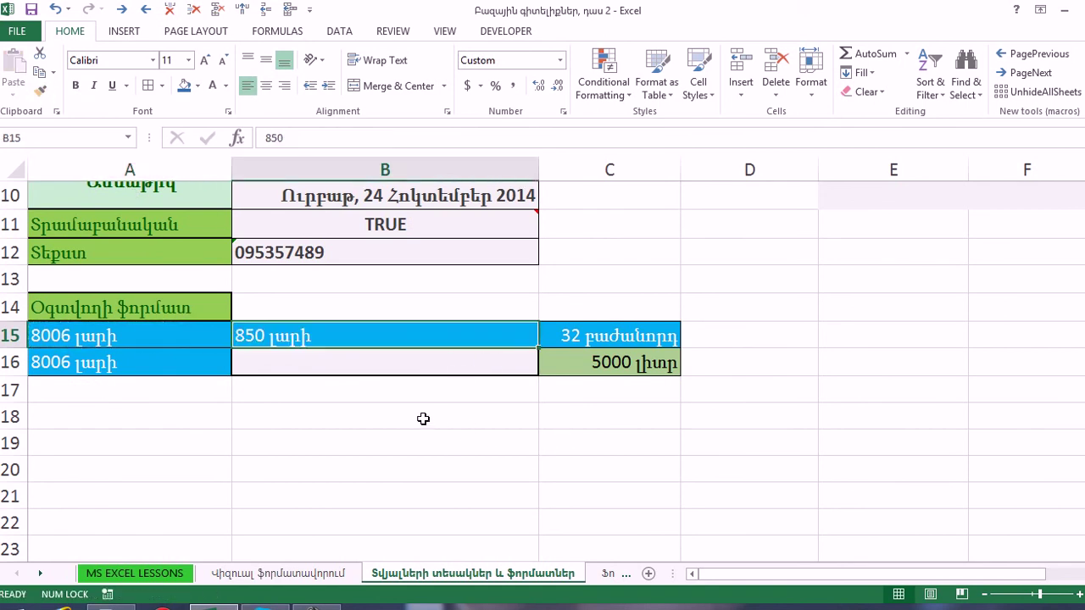
pyautogui.click(355, 359)
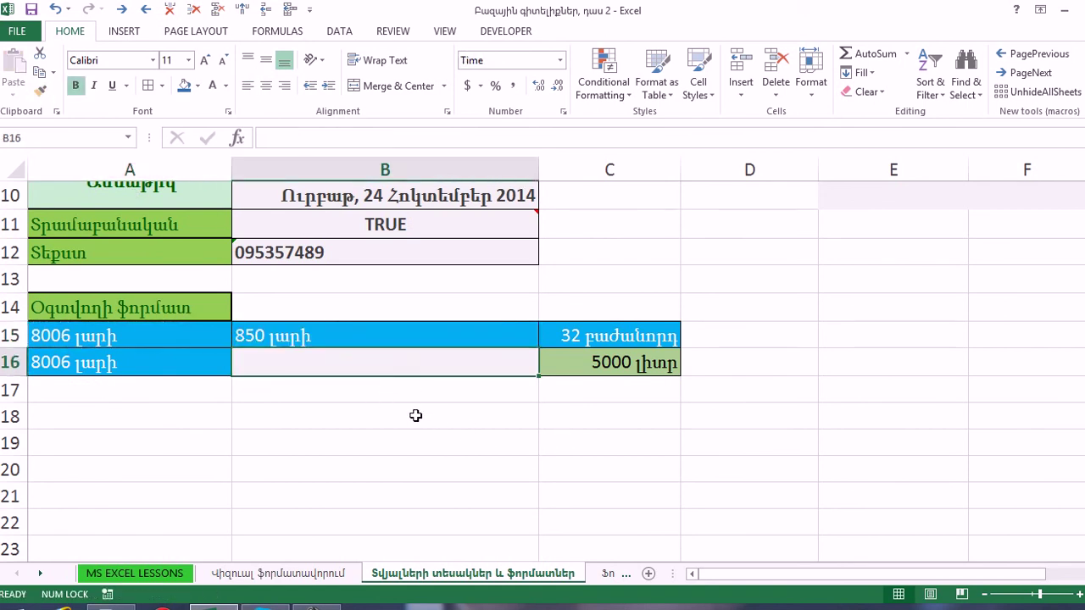
pyautogui.click(364, 395)
pyautogui.click(489, 418)
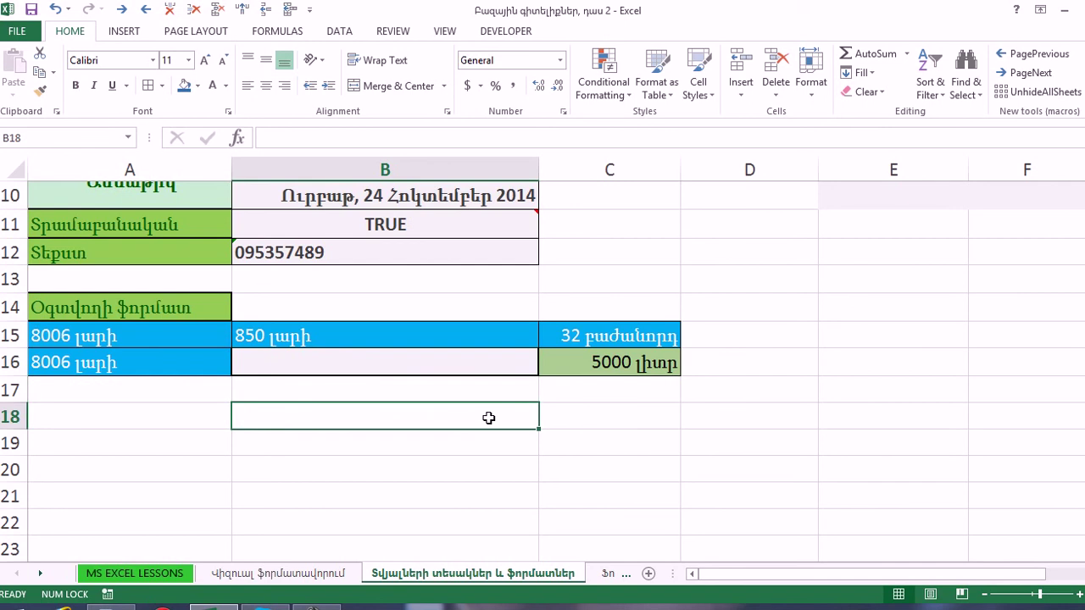
# Enter 500 in B18 and apply the saved custom format 0" լարի".
pyautogui.write('500')
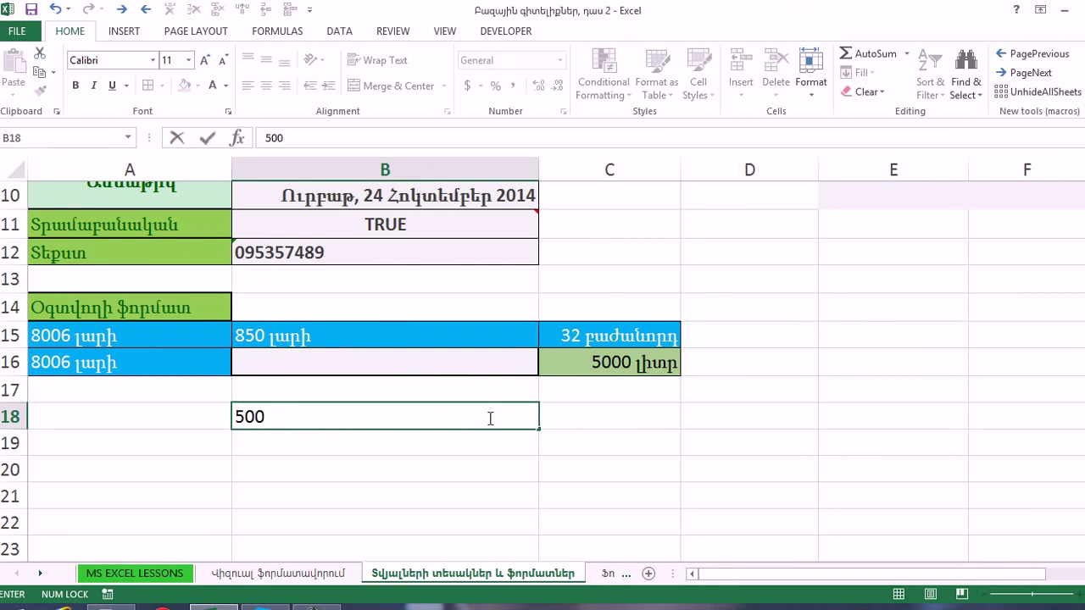
pyautogui.press('Return')
pyautogui.click(517, 415)
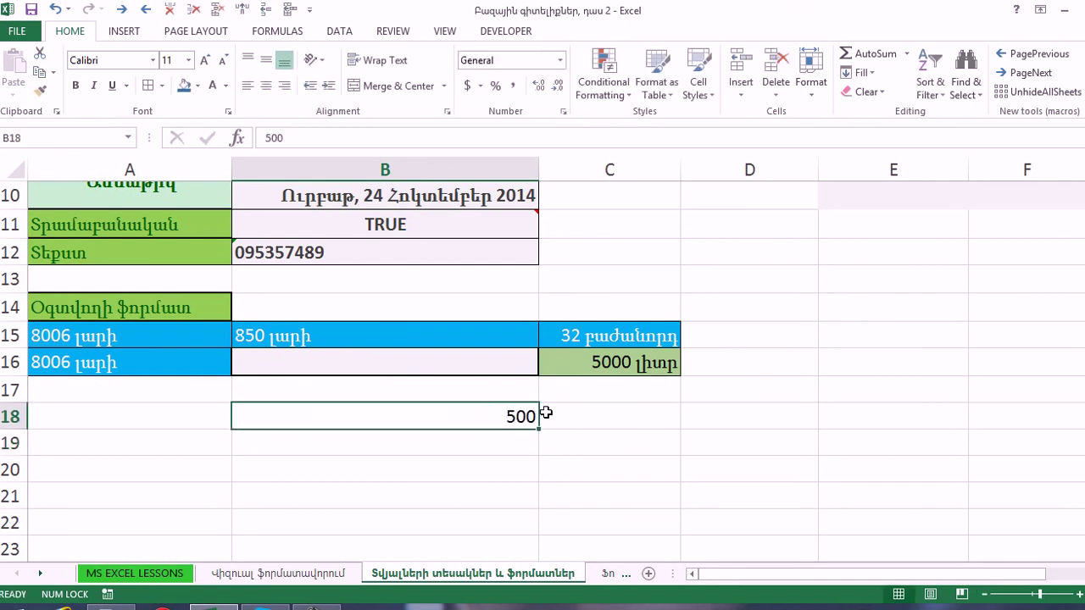
pyautogui.click(562, 111)
pyautogui.click(473, 338)
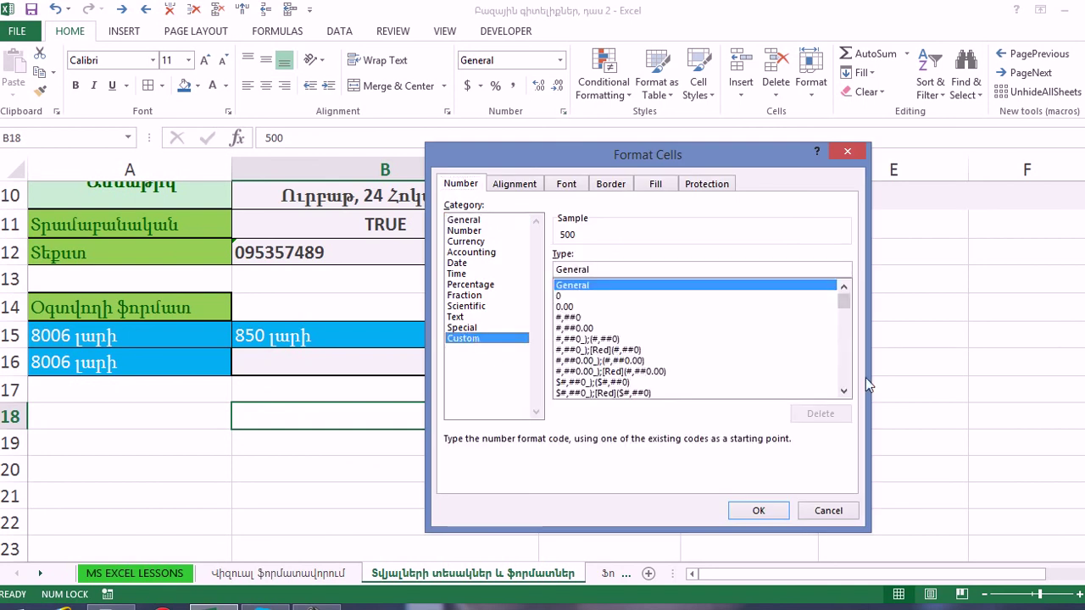
pyautogui.moveTo(844, 305)
pyautogui.mouseDown()
pyautogui.moveTo(843, 382)
pyautogui.moveTo(851, 358)
pyautogui.mouseUp()
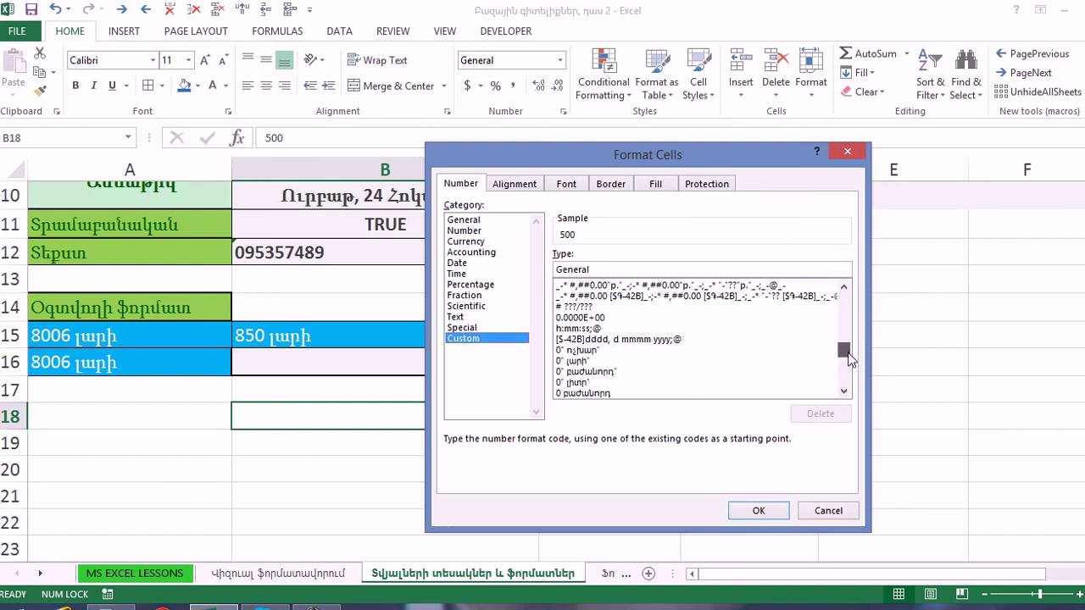
pyautogui.doubleClick(602, 363)
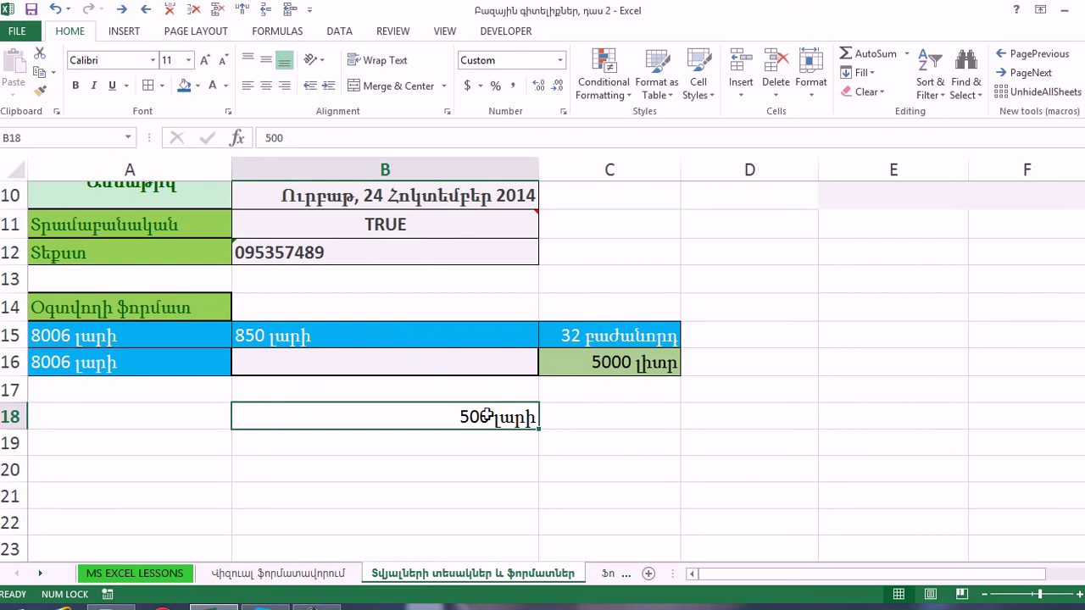
# Give B16 B15's blue unit formatting and enter 680 so it reads 680 լարի.
pyautogui.click(390, 347)
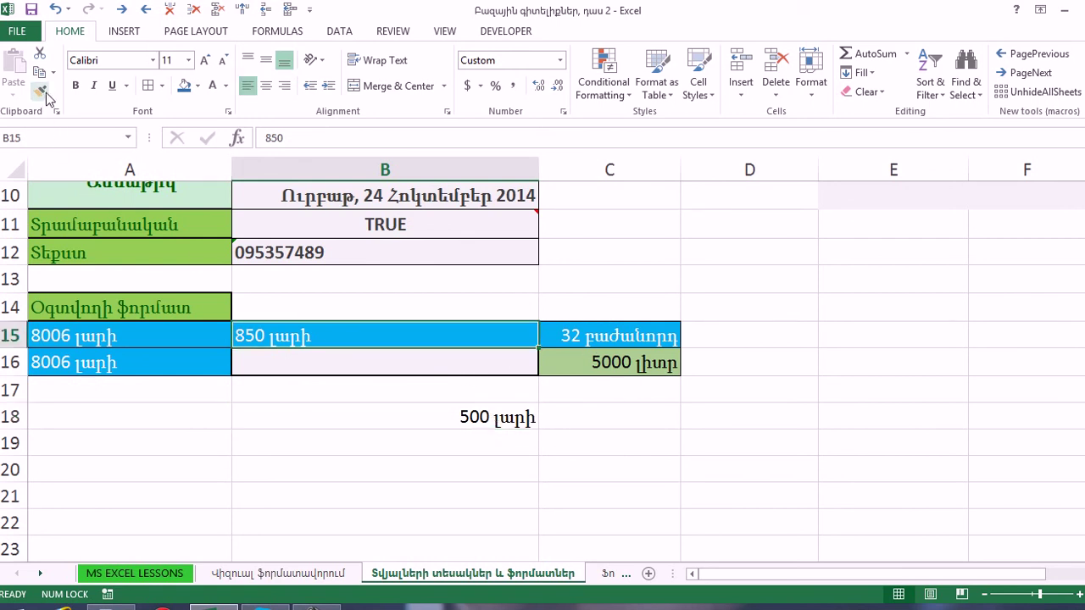
pyautogui.click(40, 89)
pyautogui.click(310, 365)
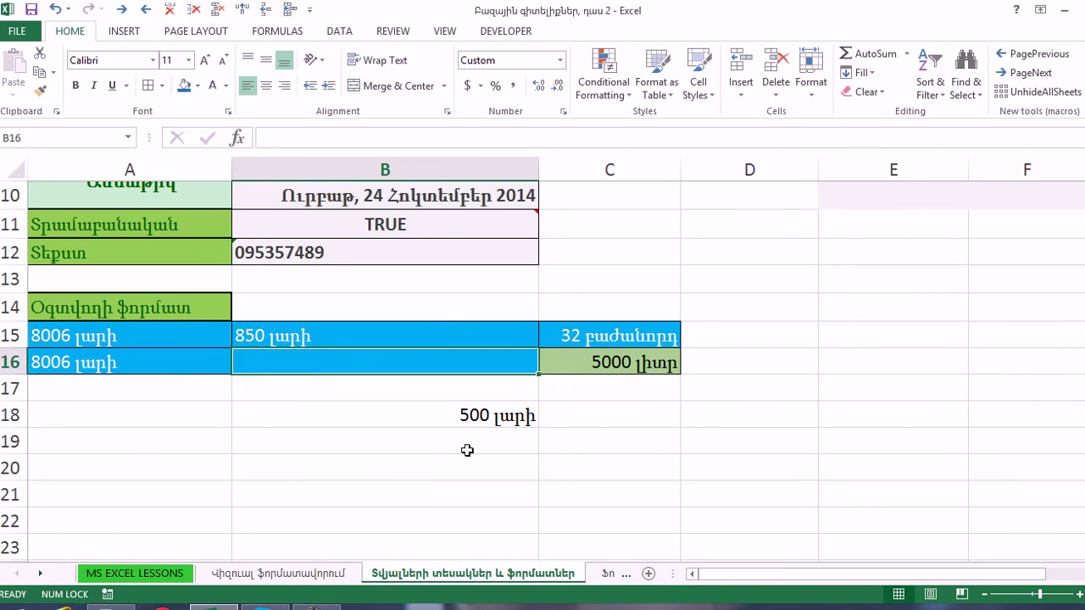
pyautogui.write('680')
pyautogui.press('Return')
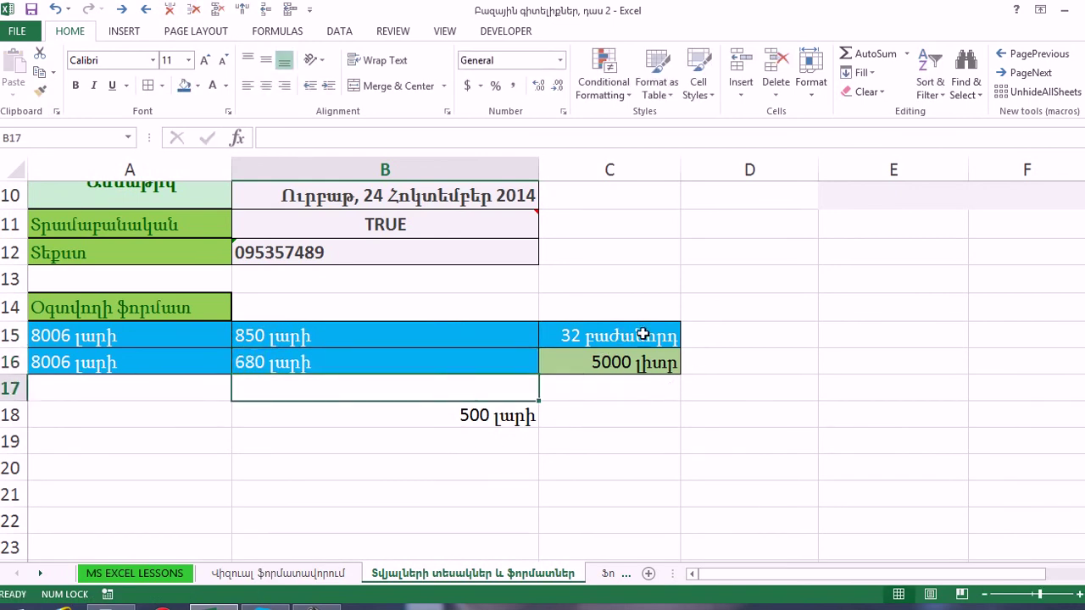
# Clear the 500 լարի entry from B18.
pyautogui.moveTo(640, 341); pyautogui.dragTo(644, 365)
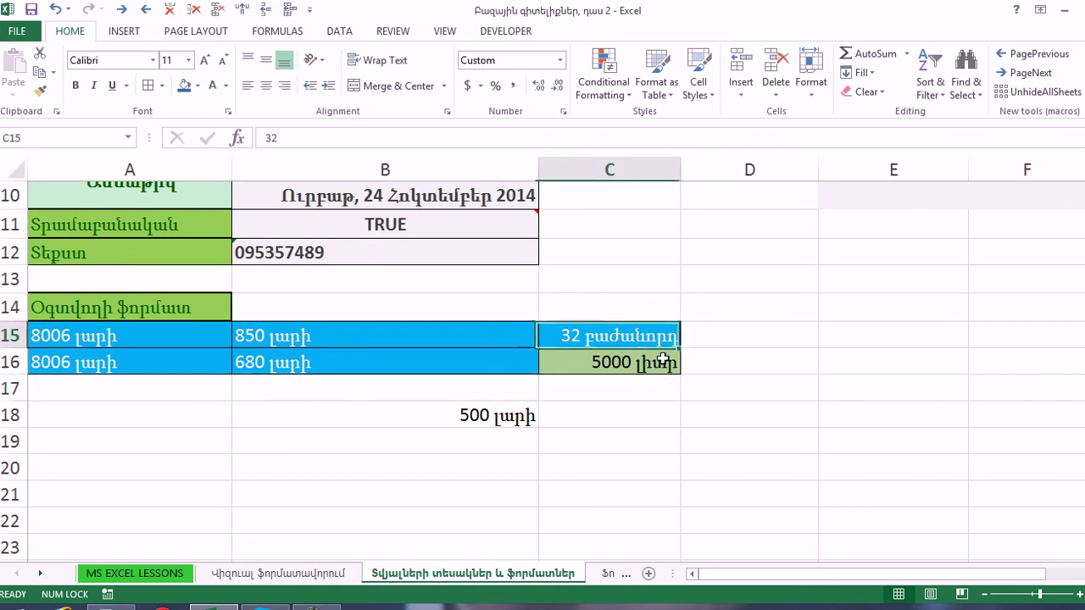
pyautogui.click(502, 415)
pyautogui.press('Delete')
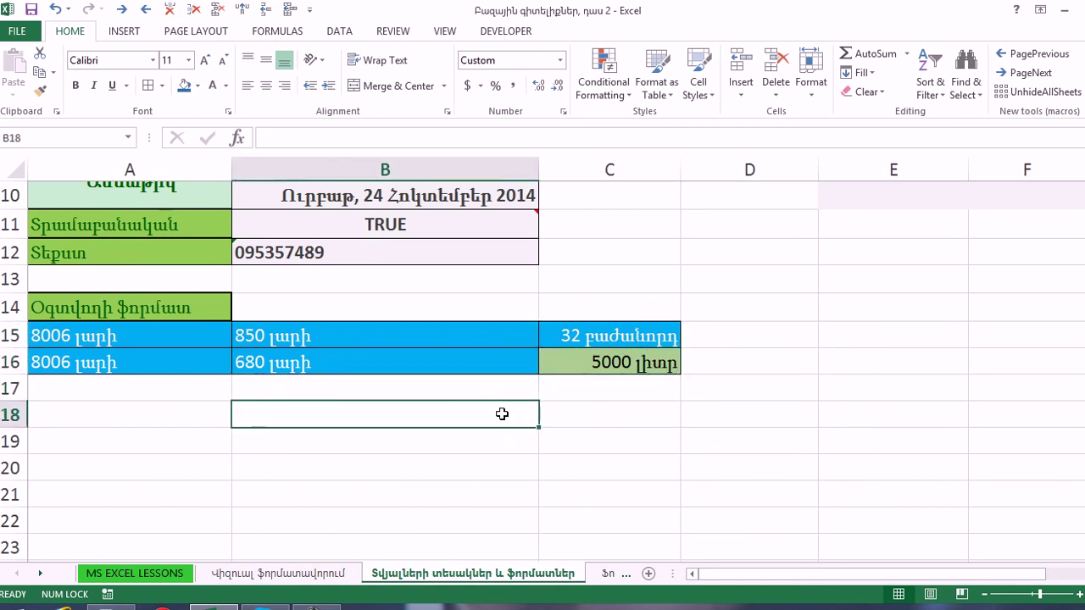
pyautogui.click(630, 463)
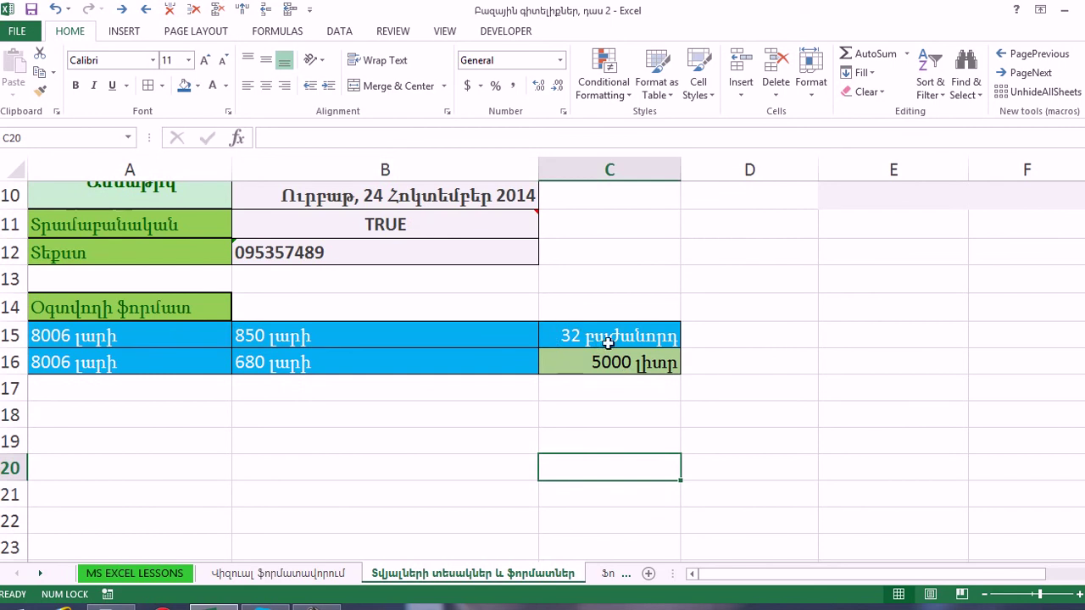